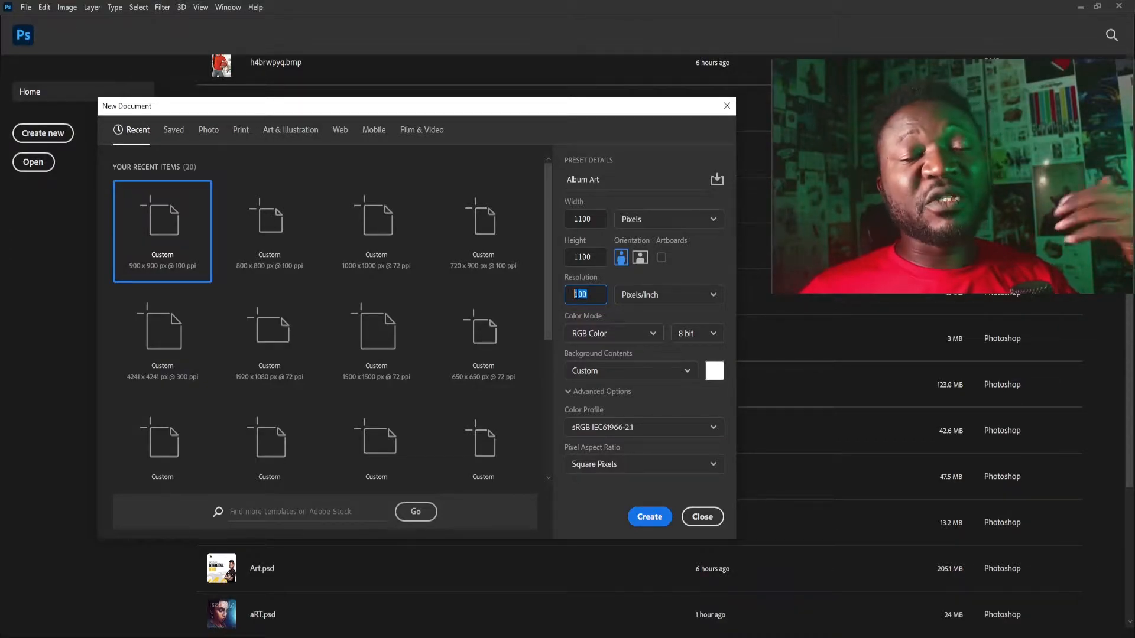
# Create the Album Art document at 1100 × 1100 pixels with a resolution of 100 pixels/inch.
pyautogui.click(593, 298)
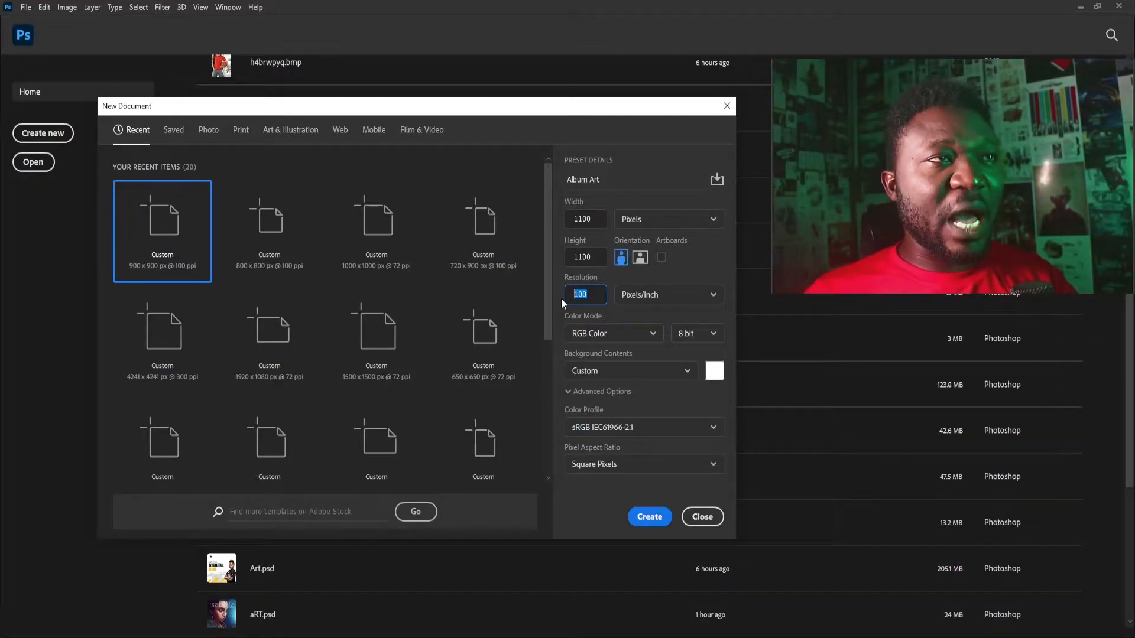
pyautogui.click(589, 293)
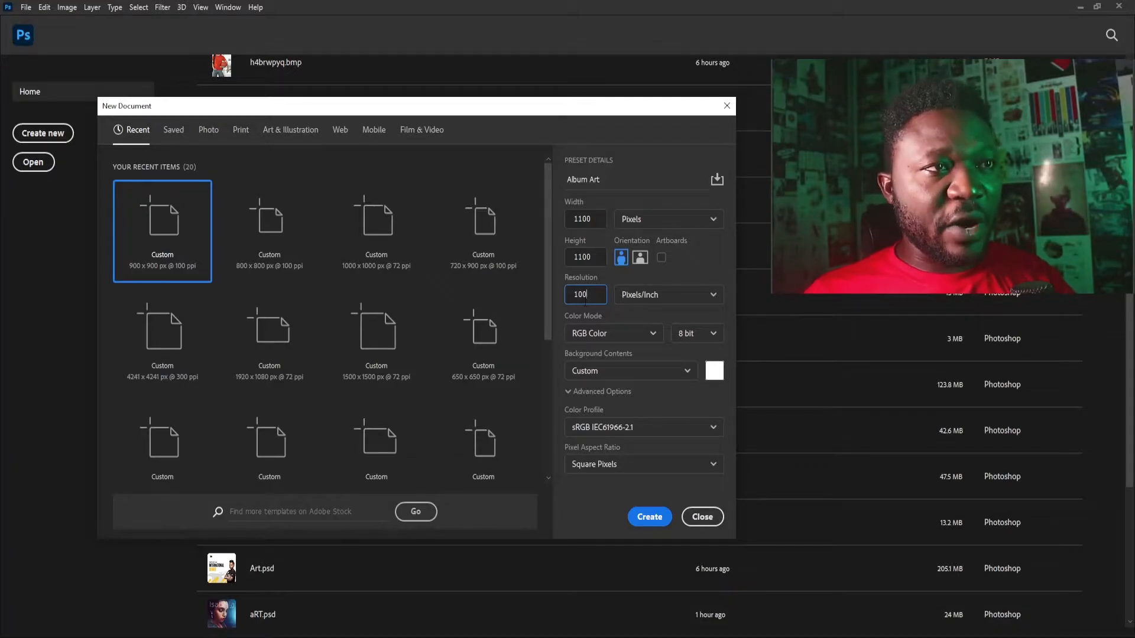
pyautogui.click(644, 520)
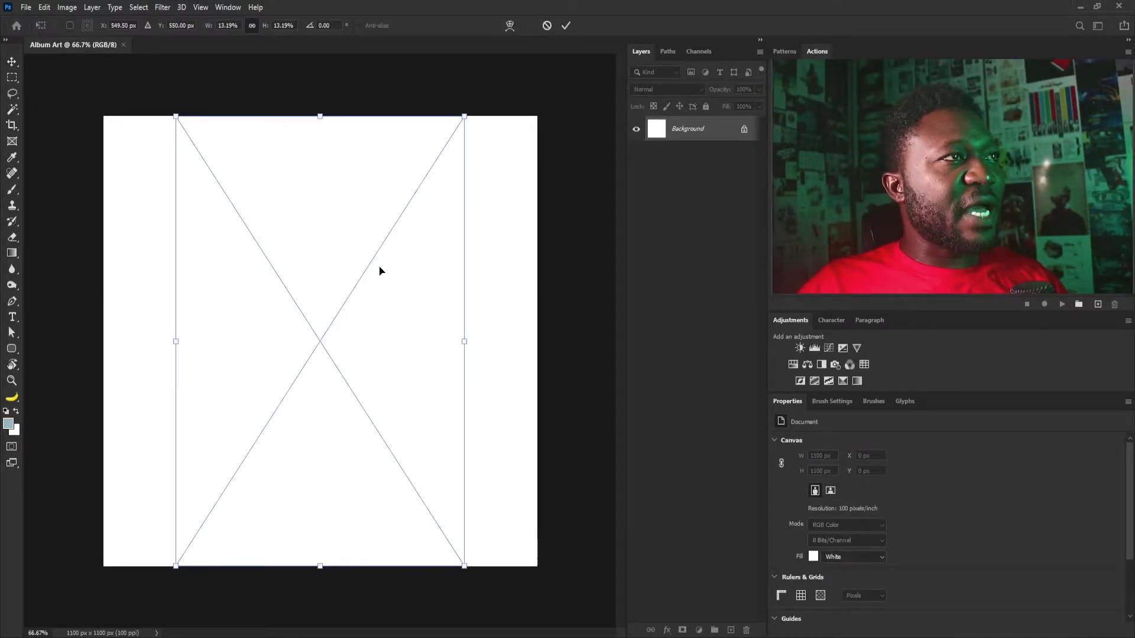
# Scale the placed portrait photo to about 22% to fill the canvas, shift it slightly sideways and commit the placement.
pyautogui.moveTo(464, 118); pyautogui.dragTo(606, 1)
pyautogui.moveTo(496, 332); pyautogui.dragTo(457, 331)
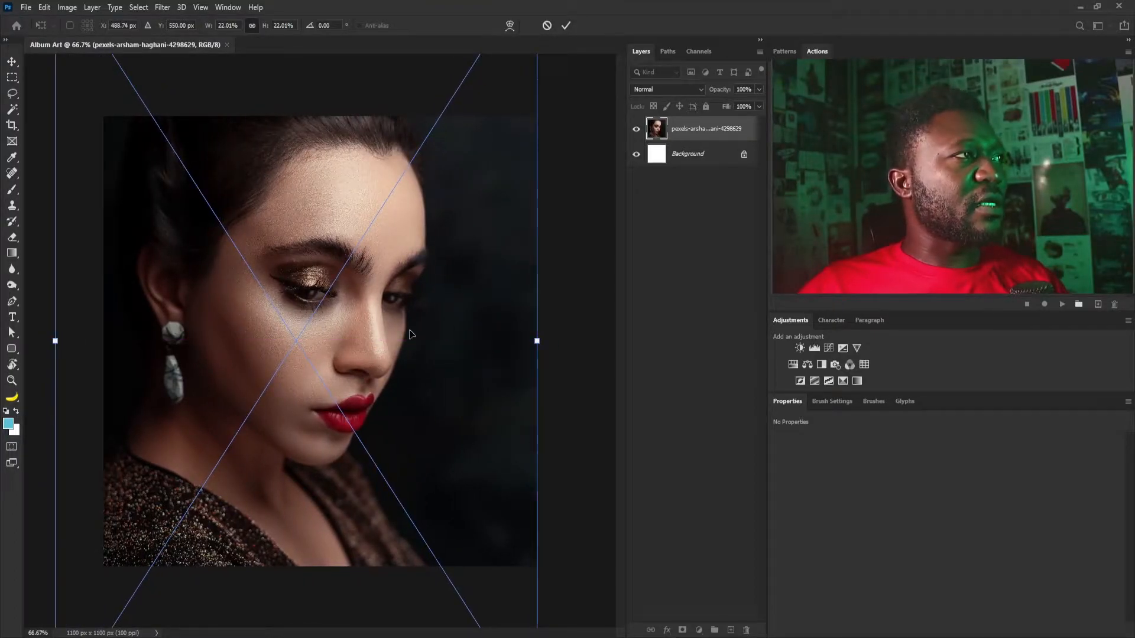
pyautogui.press('Return')
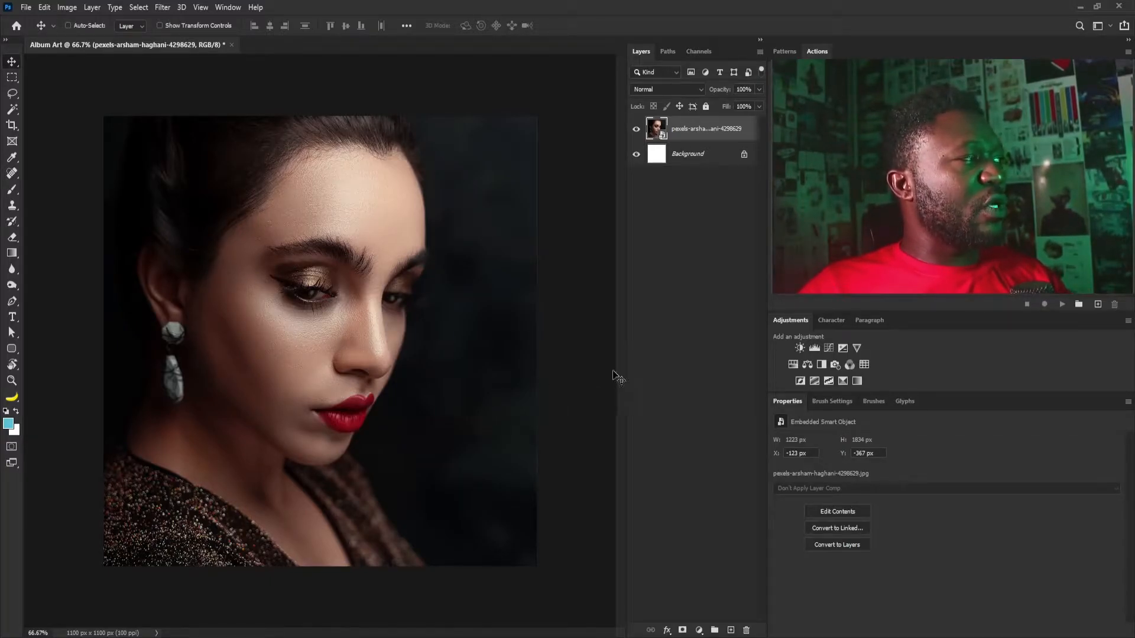
# Add a Curves adjustment layer with the RGB midtones raised strongly, and invert its mask to black.
pyautogui.click(828, 347)
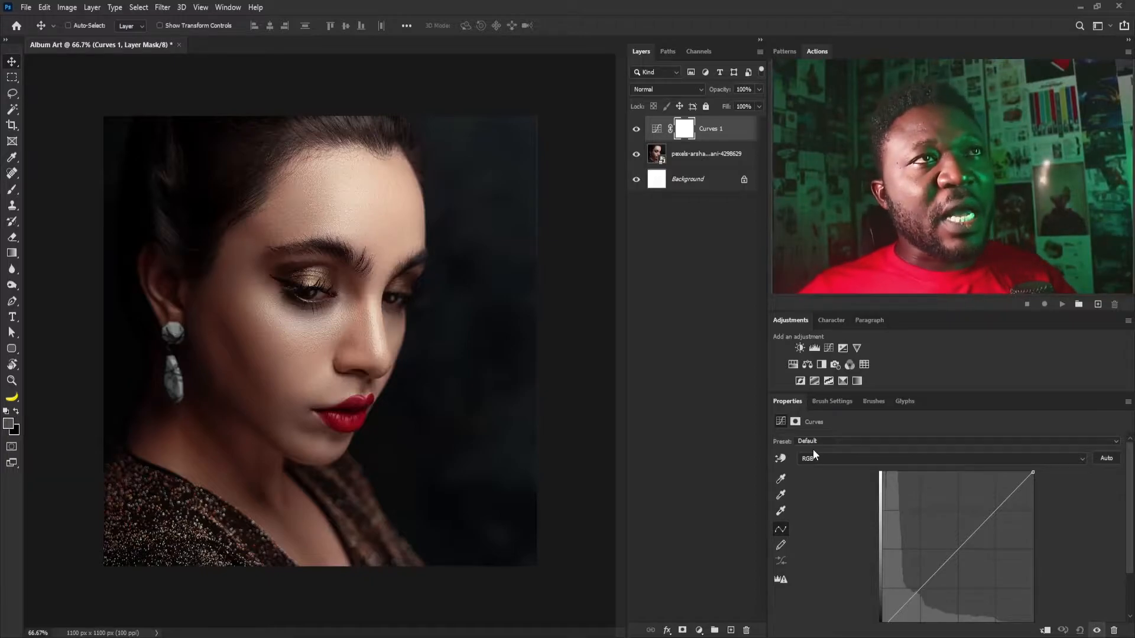
pyautogui.moveTo(957, 544); pyautogui.dragTo(937, 506)
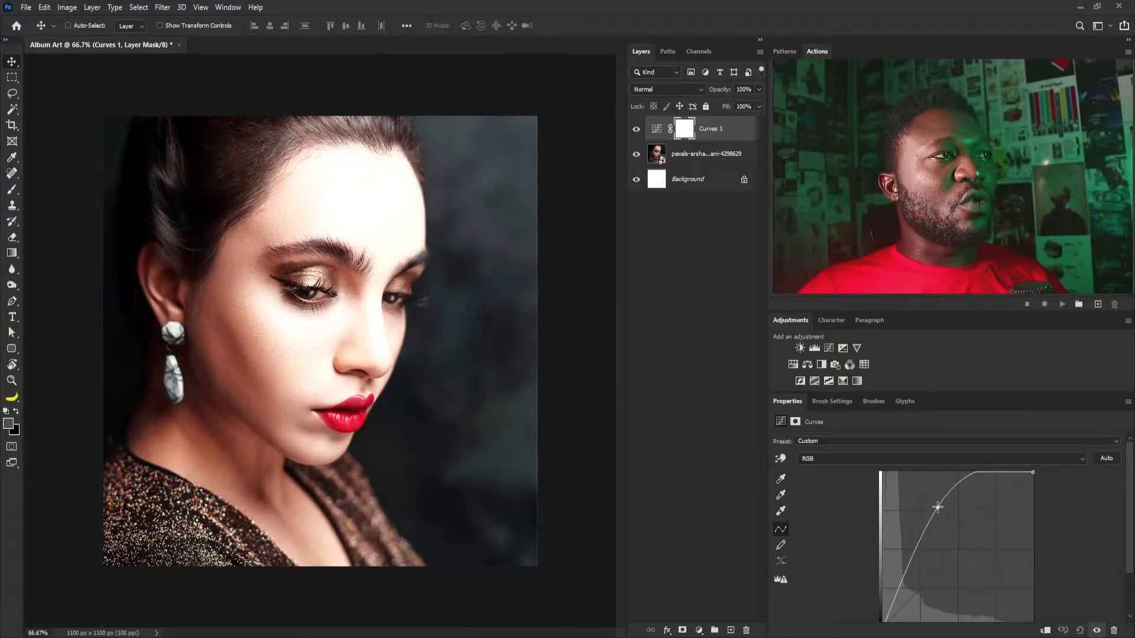
pyautogui.click(684, 136)
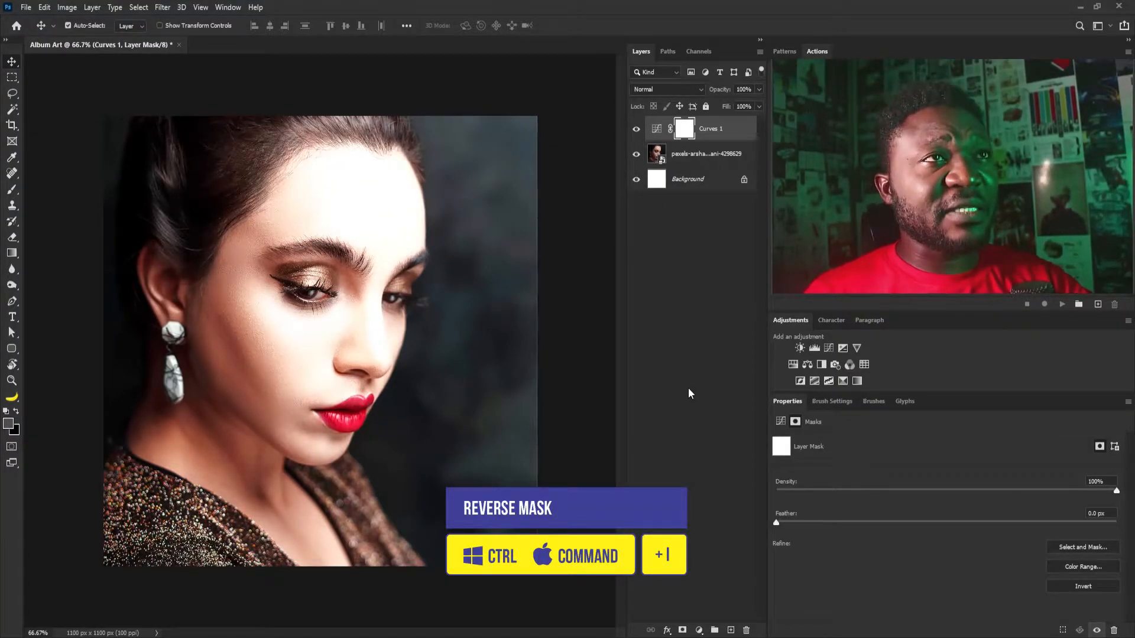
pyautogui.hotkey('ctrl', 'i')
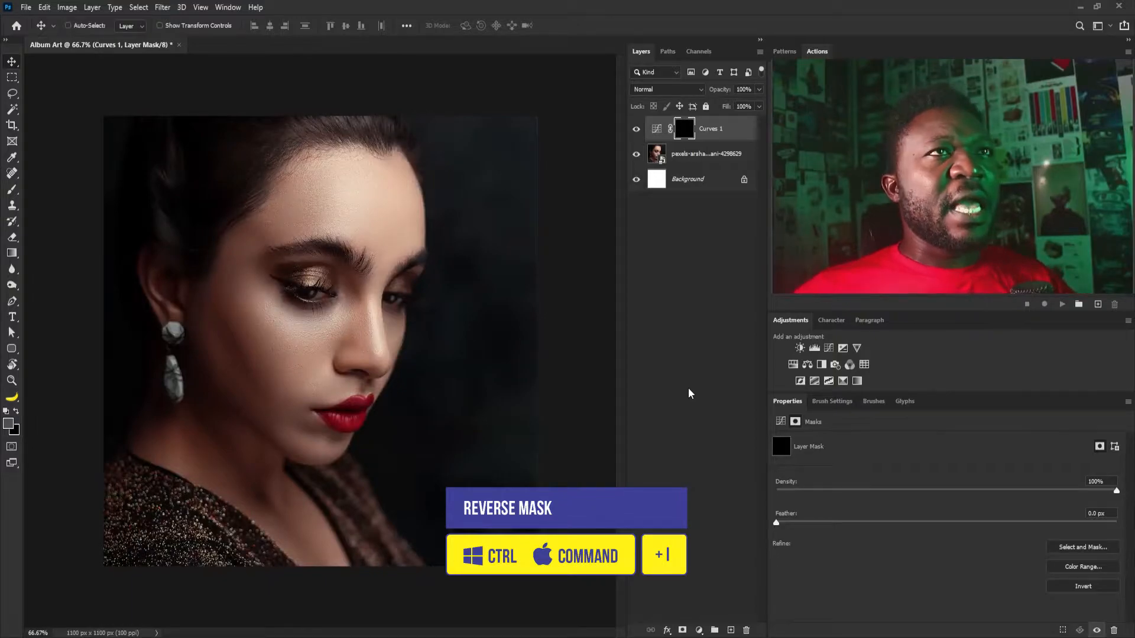
# Set up a soft round Brush with Texture turned off and flow at 100% for painting on the Curves mask.
pyautogui.moveTo(276, 263); pyautogui.dragTo(323, 304)
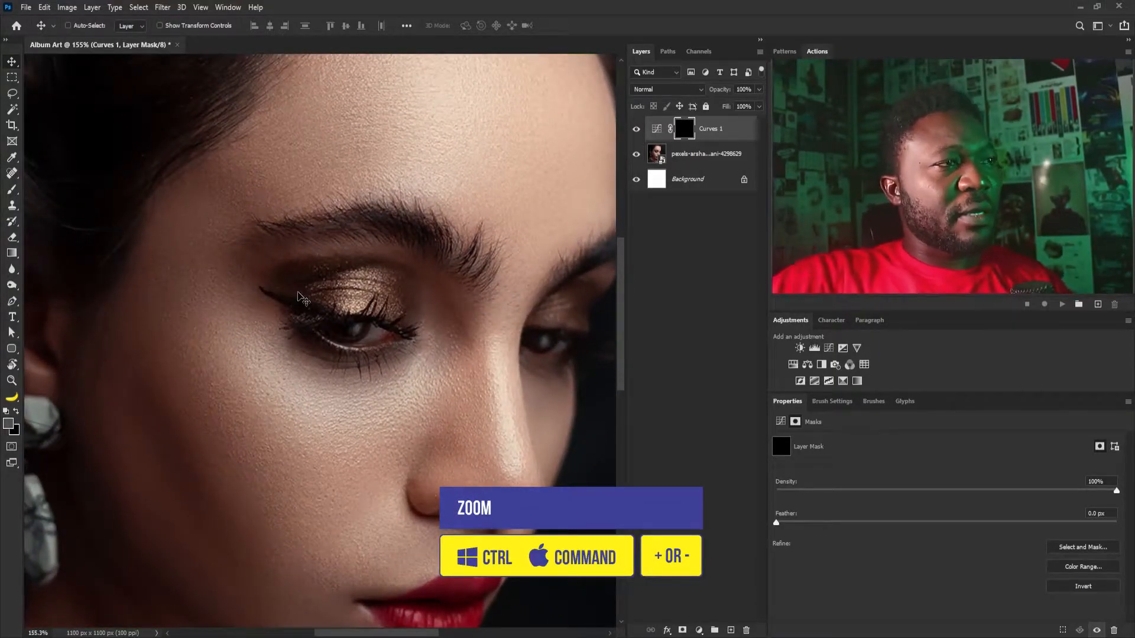
pyautogui.press('b')
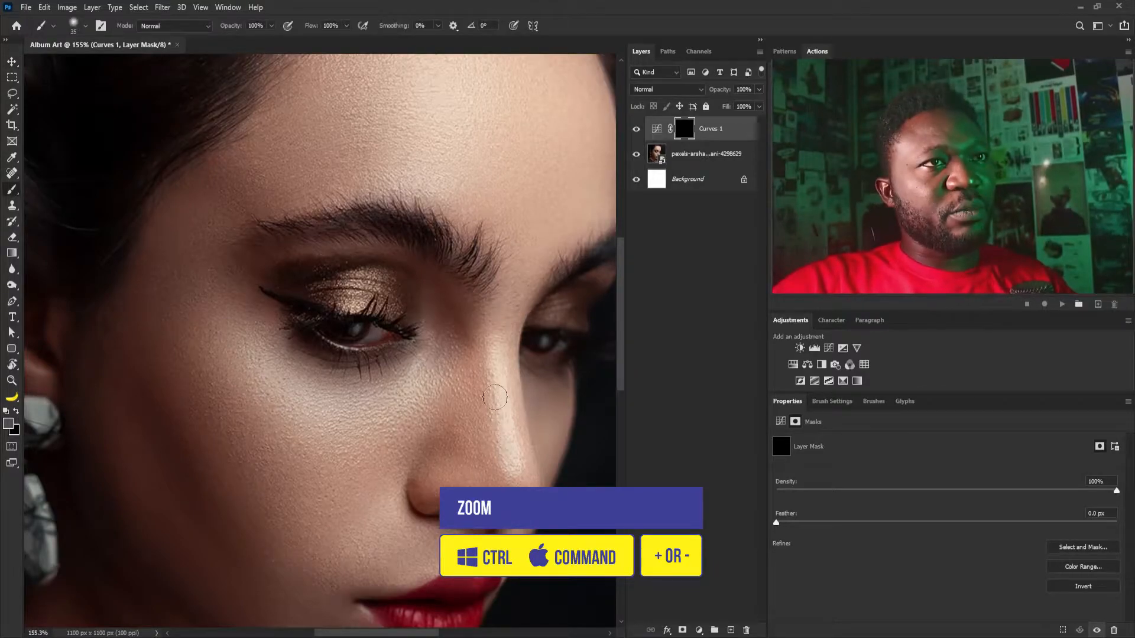
pyautogui.click(831, 405)
pyautogui.click(828, 400)
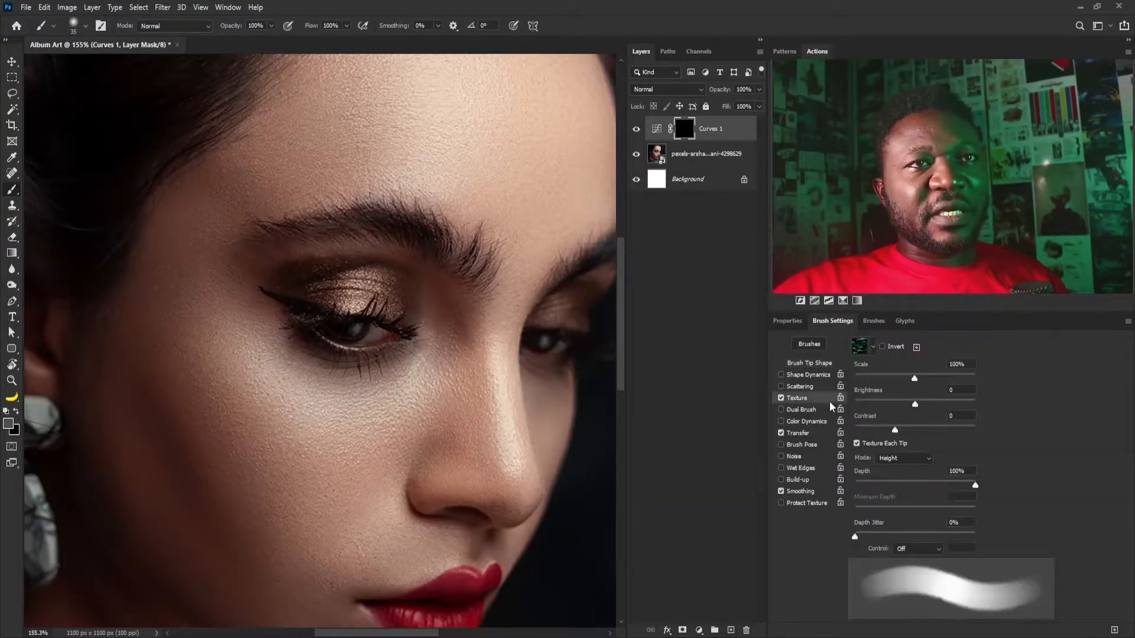
pyautogui.click(781, 398)
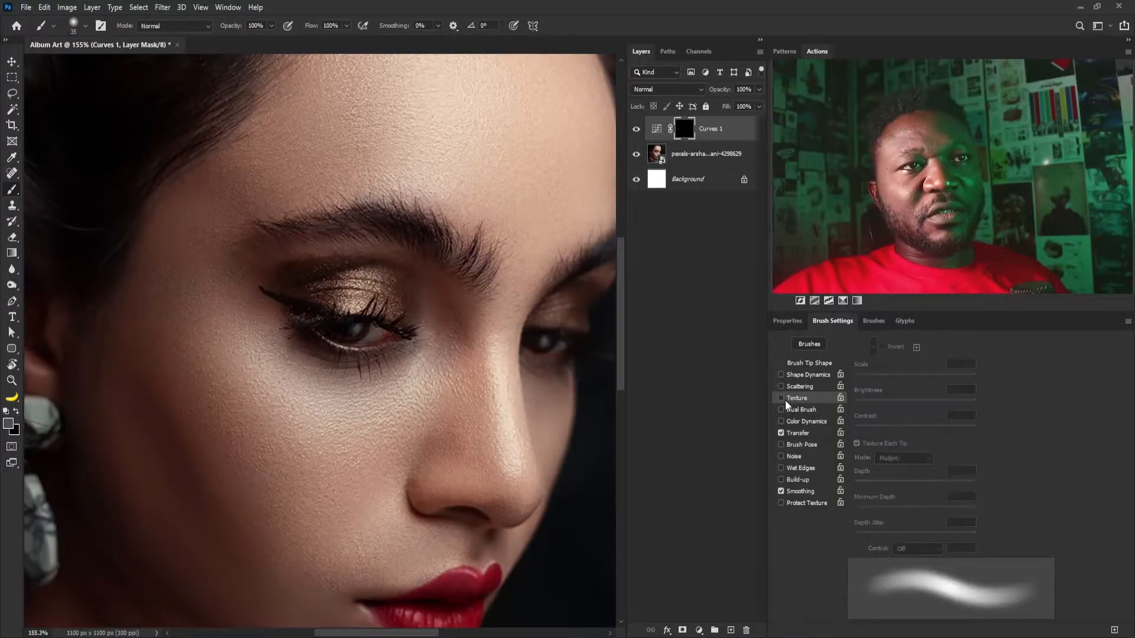
pyautogui.click(811, 362)
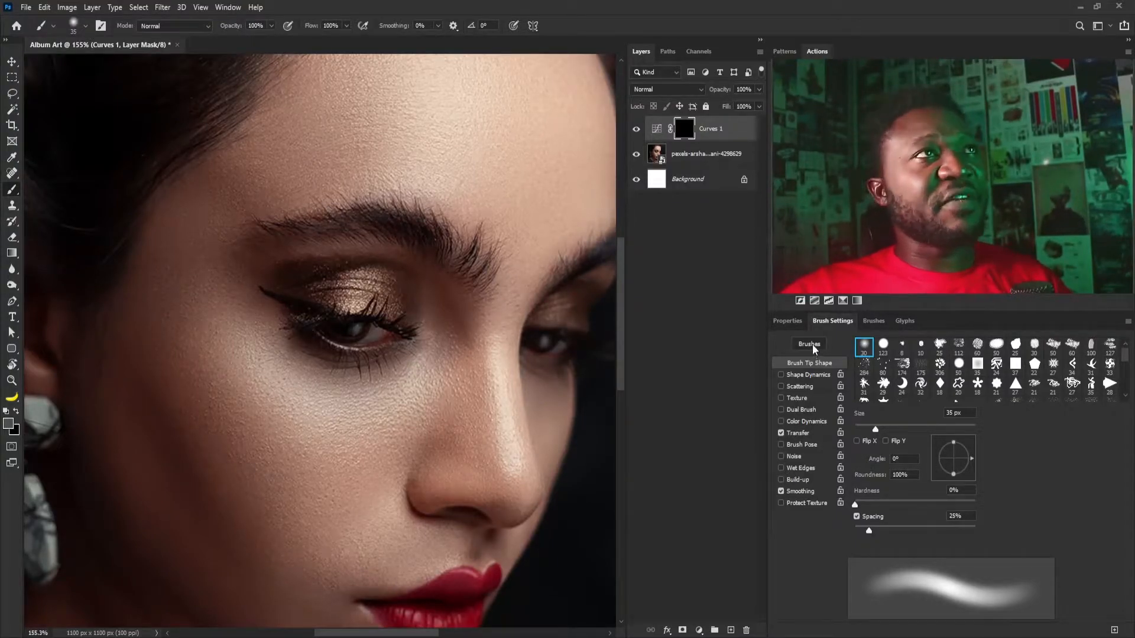
pyautogui.click(341, 26)
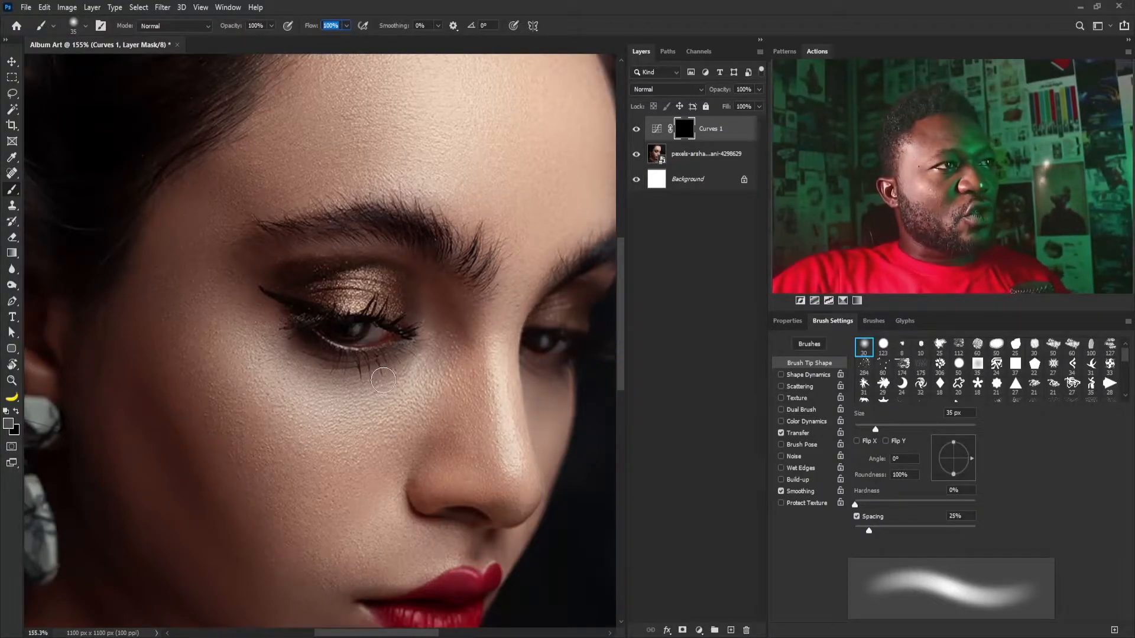
# Reduce the brush size to 10 px for detailed work on the near eye.
pyautogui.moveTo(307, 330)
pyautogui.mouseDown()
pyautogui.moveTo(327, 321)
pyautogui.moveTo(361, 332)
pyautogui.moveTo(346, 343)
pyautogui.mouseUp()
pyautogui.press('[')
pyautogui.press('[')
pyautogui.press('[')
pyautogui.press('[')
pyautogui.press('[')
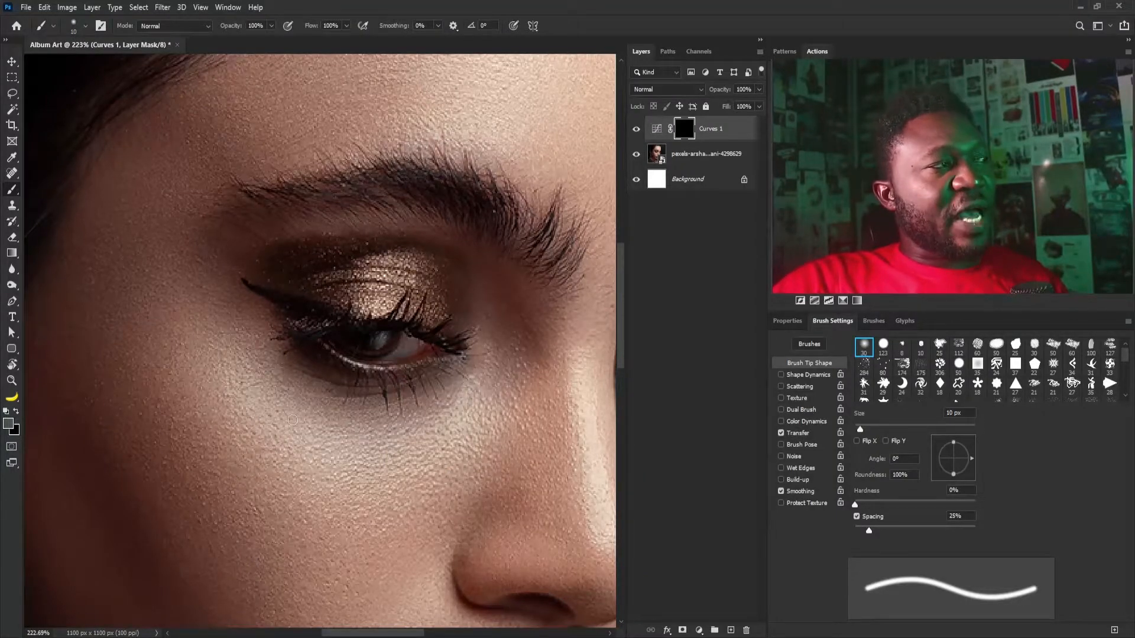
# Set the foreground color to white (ffffff), brighten the near eye by painting on the Curves mask, and swap to black for refining.
pyautogui.click(8, 423)
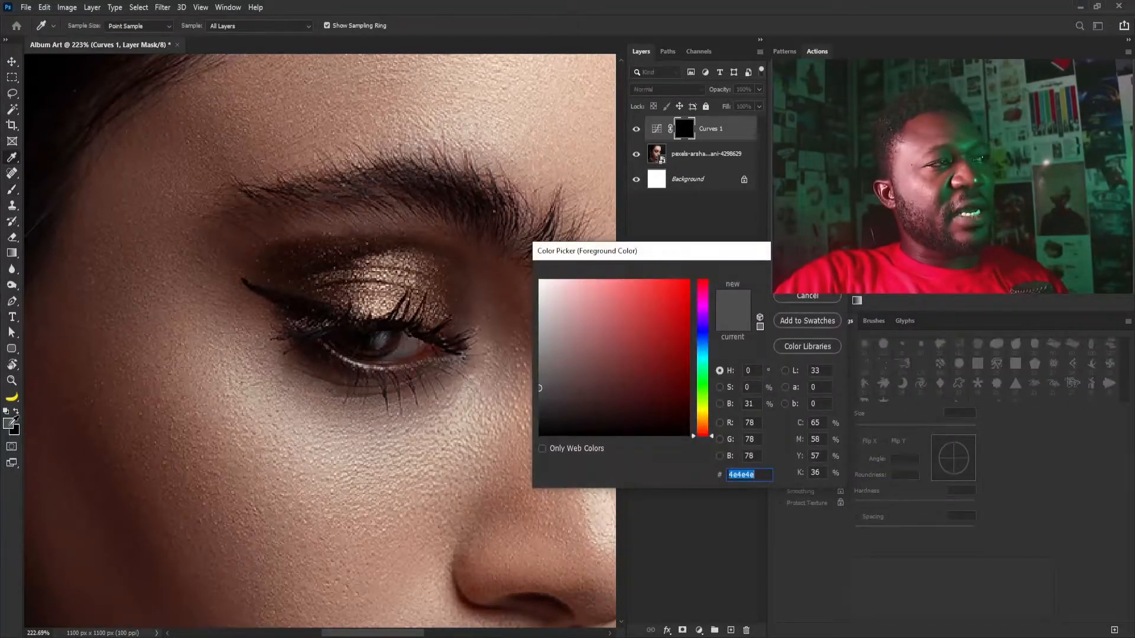
pyautogui.write('ffffff')
pyautogui.moveTo(658, 249); pyautogui.dragTo(622, 367)
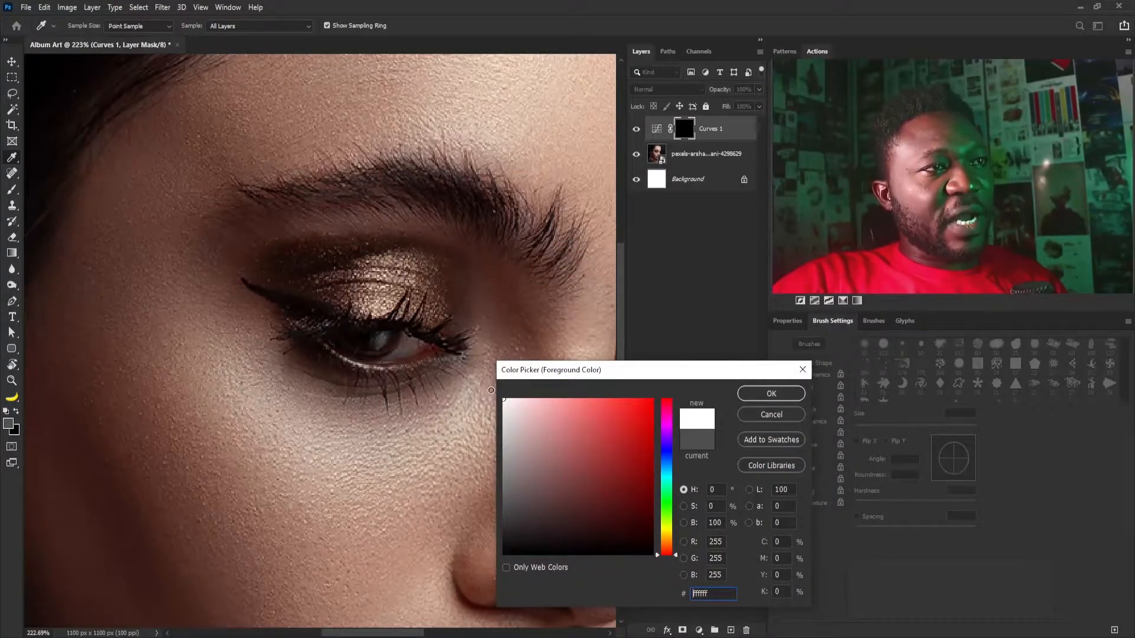
pyautogui.click(759, 395)
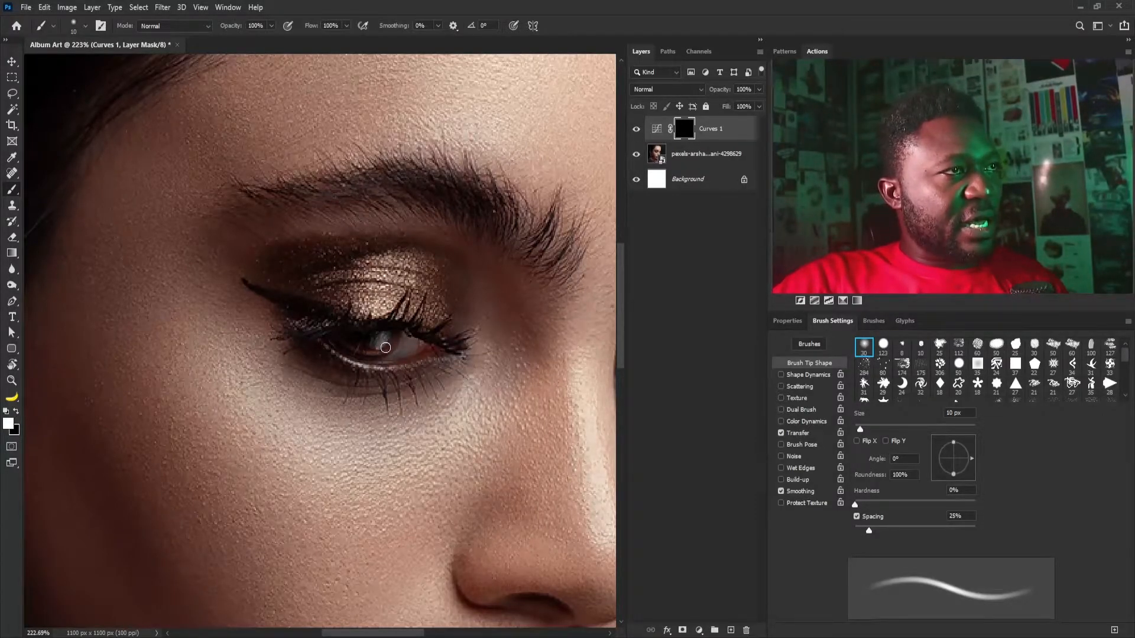
pyautogui.press('x')
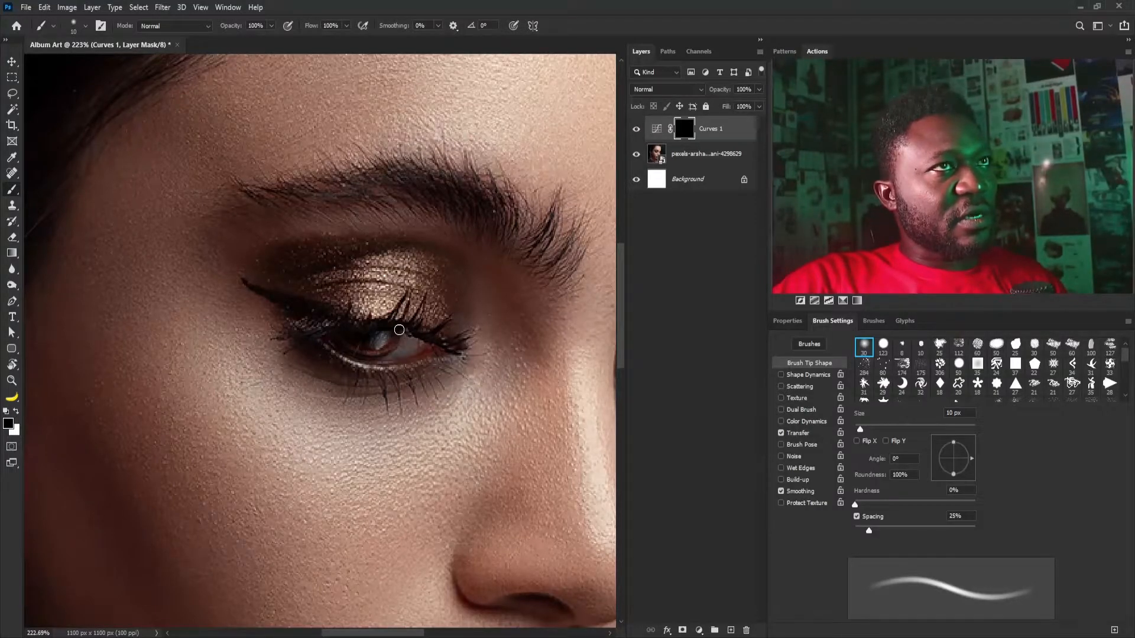
# Brighten the far eye by painting on the Curves mask with an 8 px brush, alternating between white and black.
pyautogui.moveTo(503, 330); pyautogui.dragTo(332, 403)
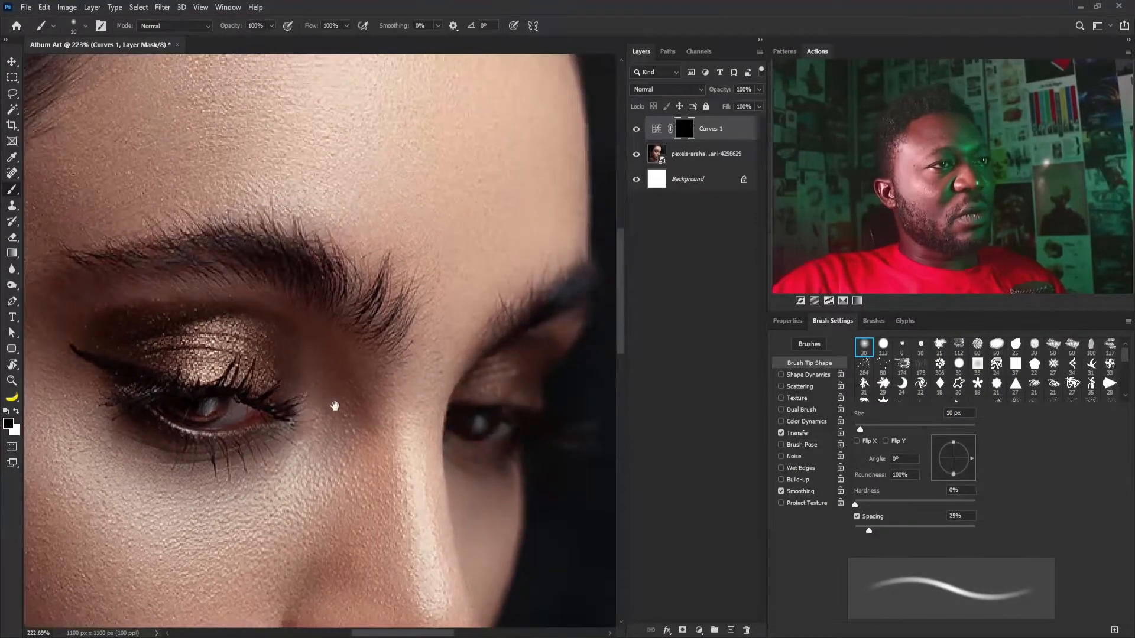
pyautogui.moveTo(455, 406); pyautogui.dragTo(418, 388)
pyautogui.press('[')
pyautogui.press('[')
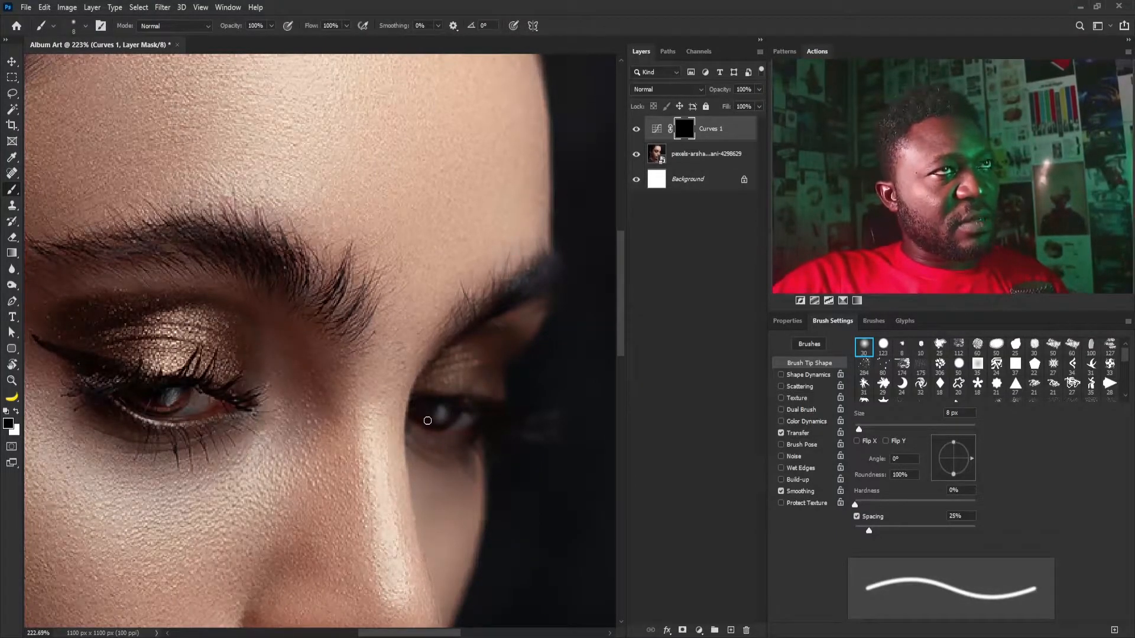
pyautogui.press('x')
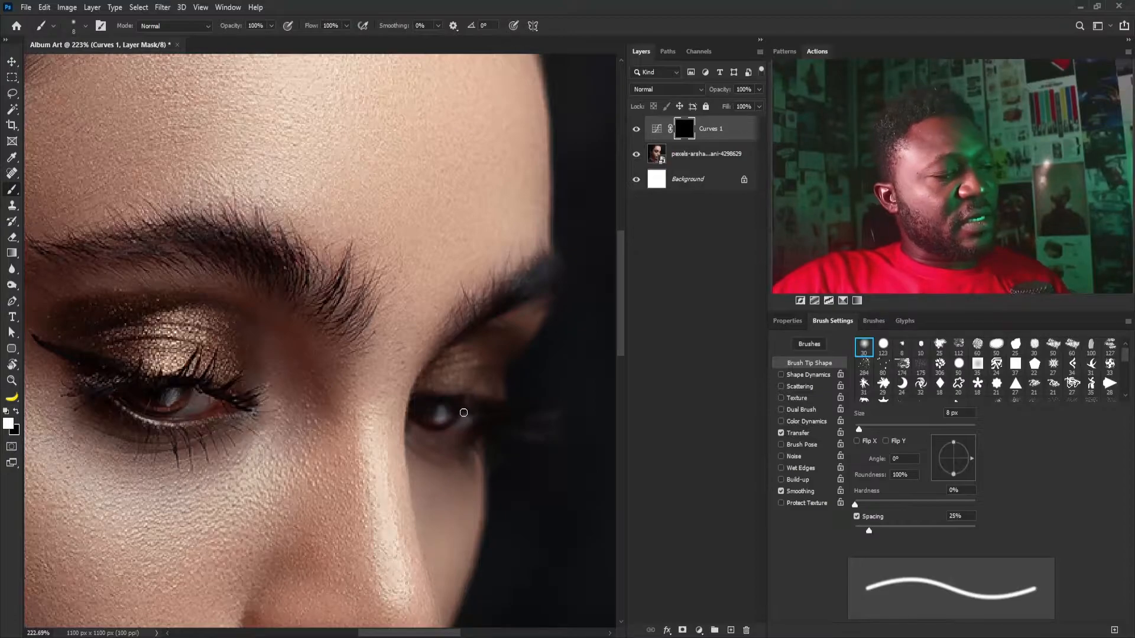
pyautogui.press('x')
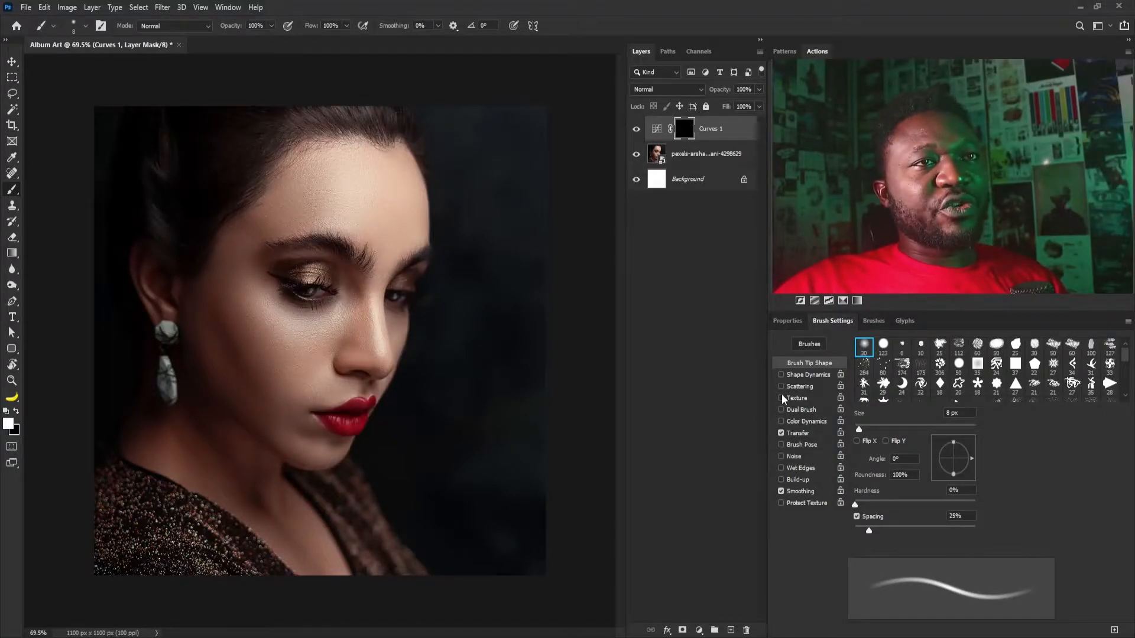
# Add a Black & White adjustment layer in Soft Light at 34% opacity, with Reds at 30 and Yellows at 108.
pyautogui.click(699, 630)
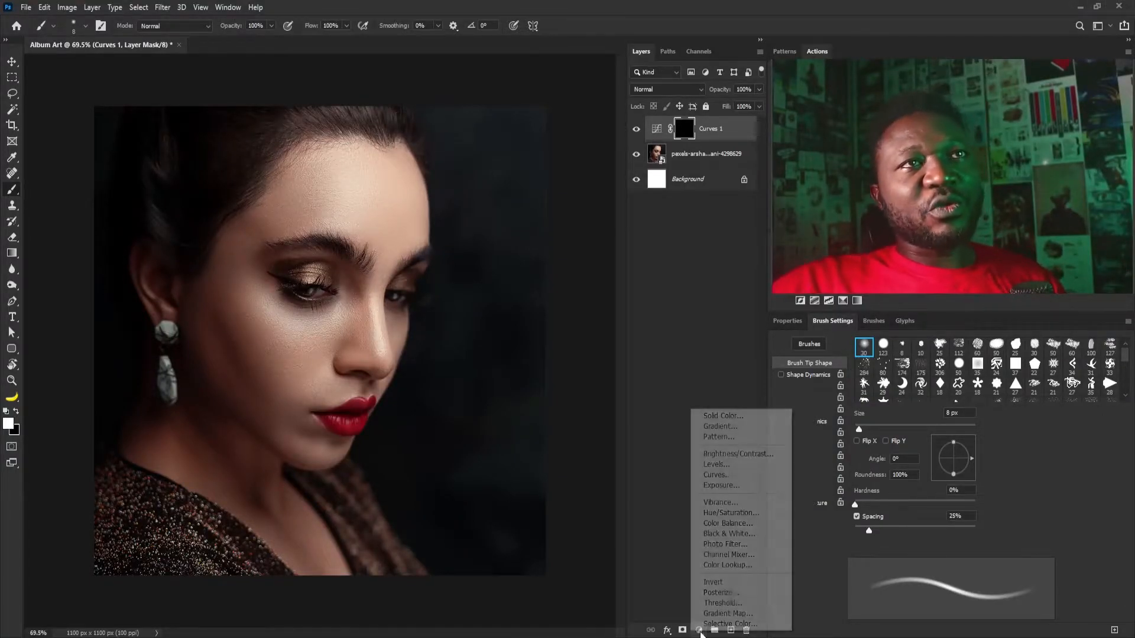
pyautogui.click(731, 534)
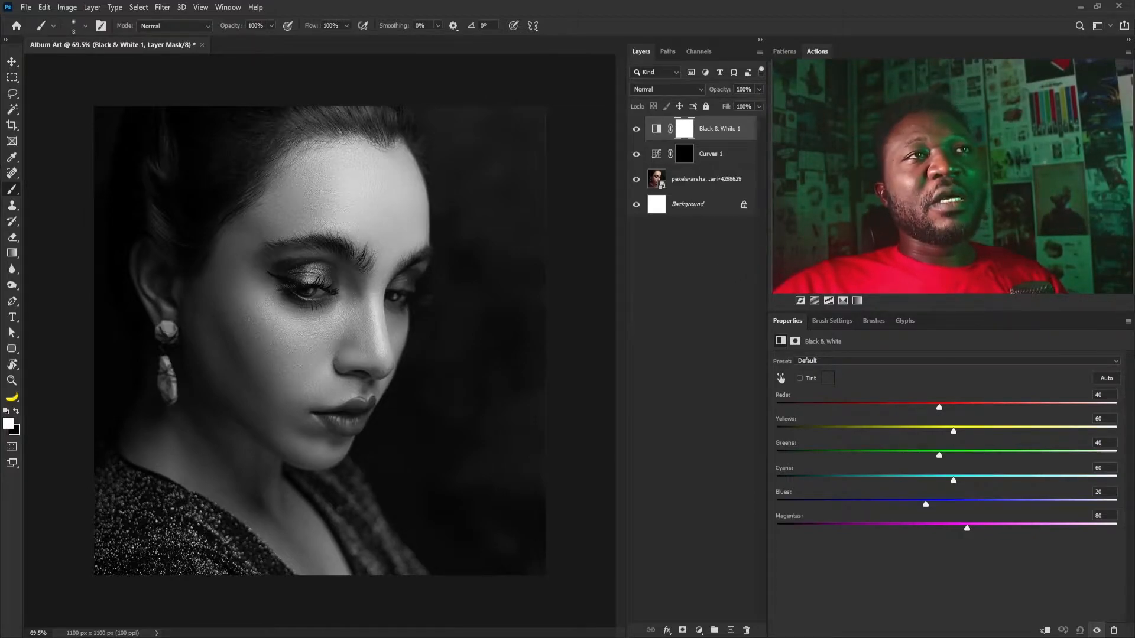
pyautogui.click(678, 90)
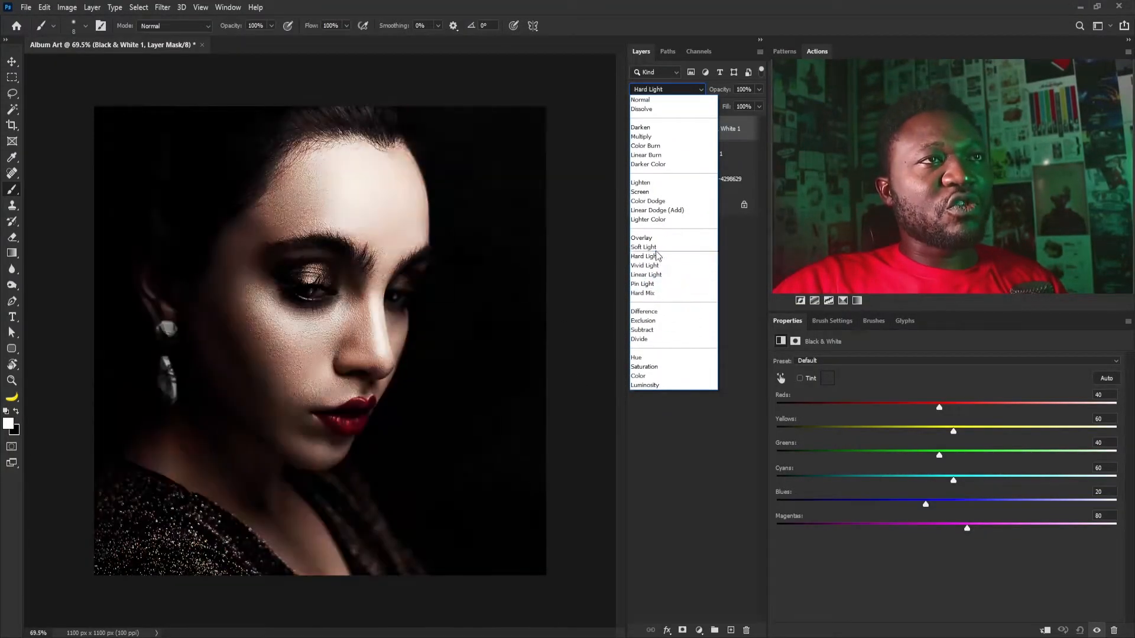
pyautogui.click(655, 248)
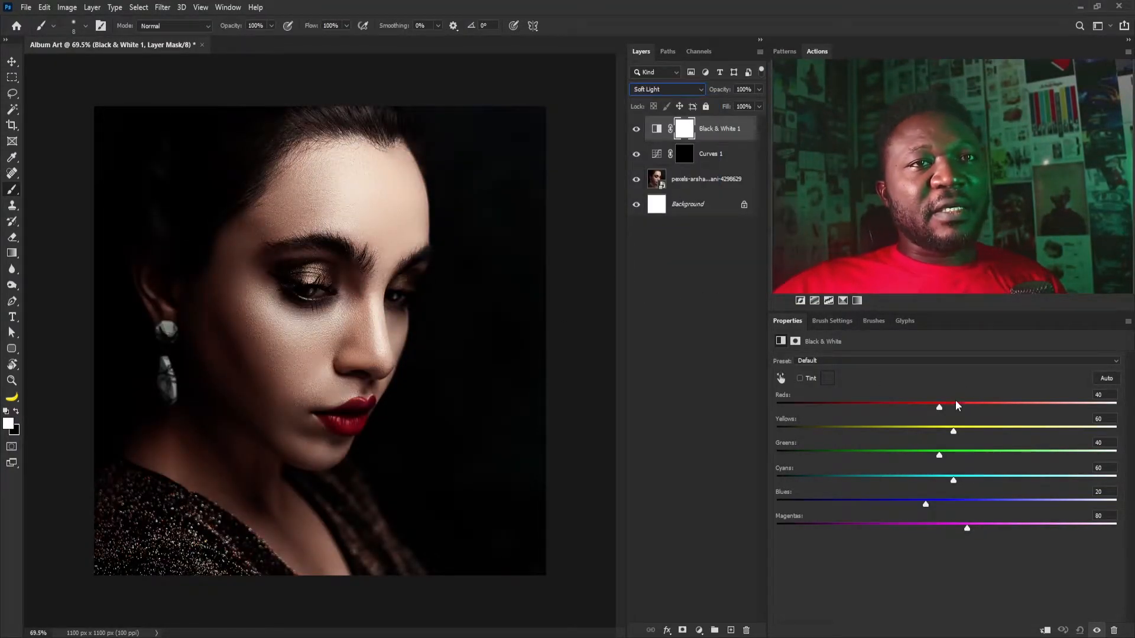
pyautogui.moveTo(940, 407); pyautogui.dragTo(985, 430)
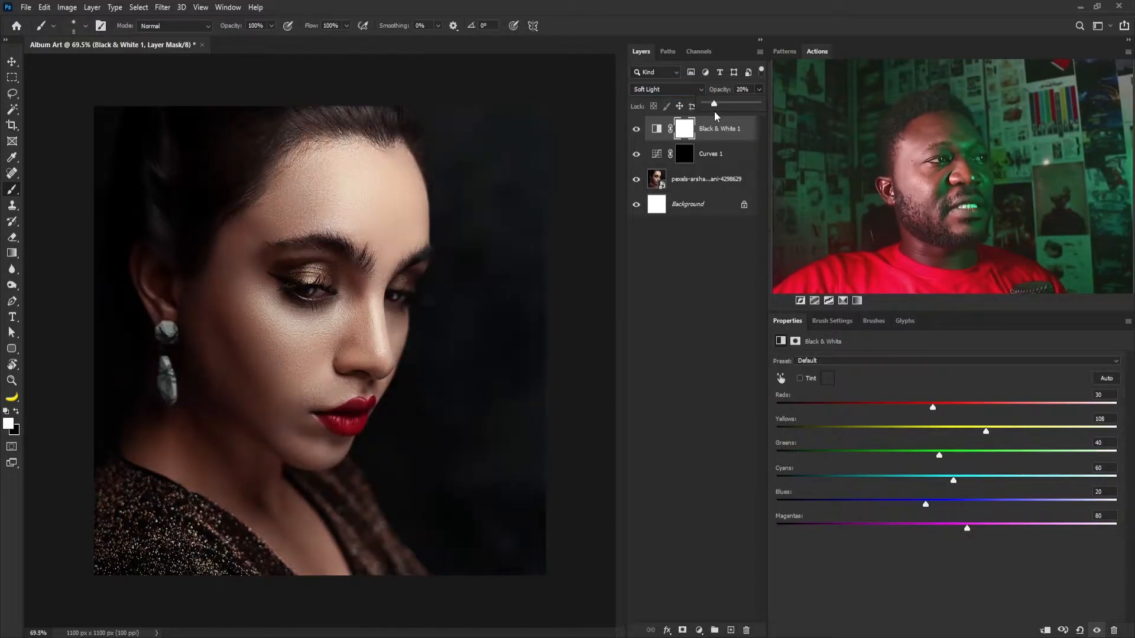
pyautogui.moveTo(721, 111); pyautogui.dragTo(721, 115)
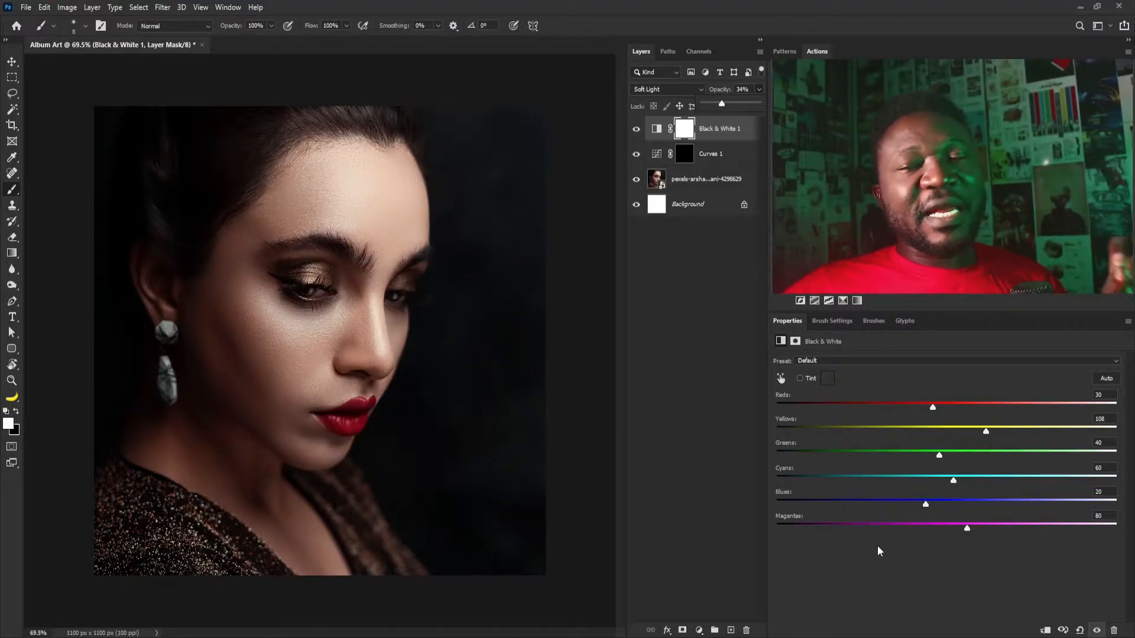
# Add a second Curves adjustment layer and raise the Red channel's curve to input 82, output 107.
pyautogui.click(699, 630)
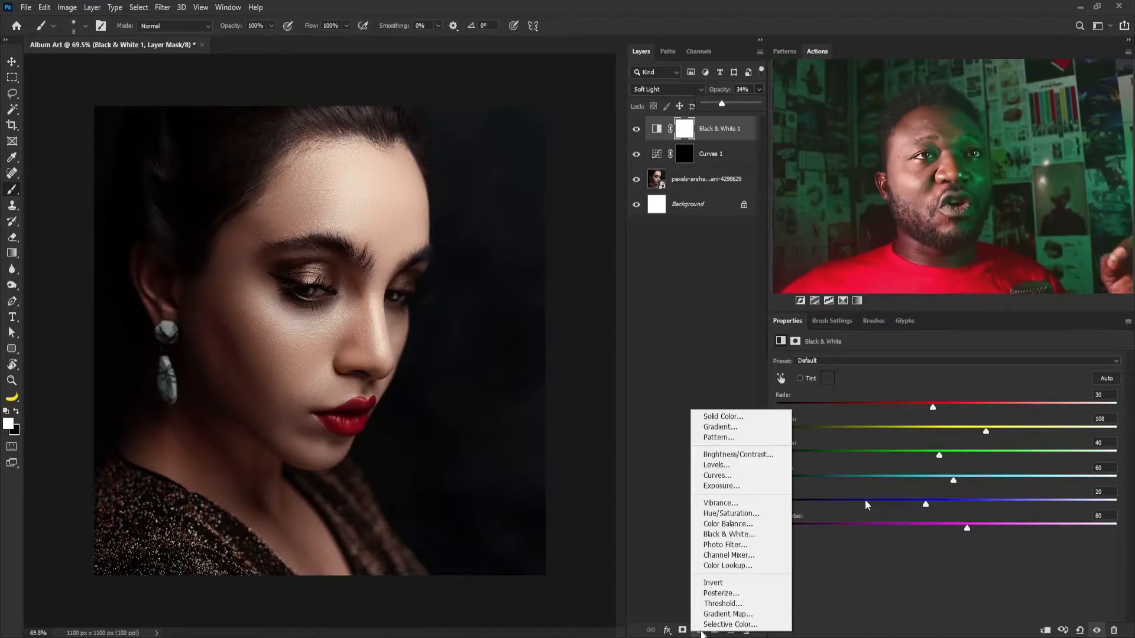
pyautogui.click(724, 477)
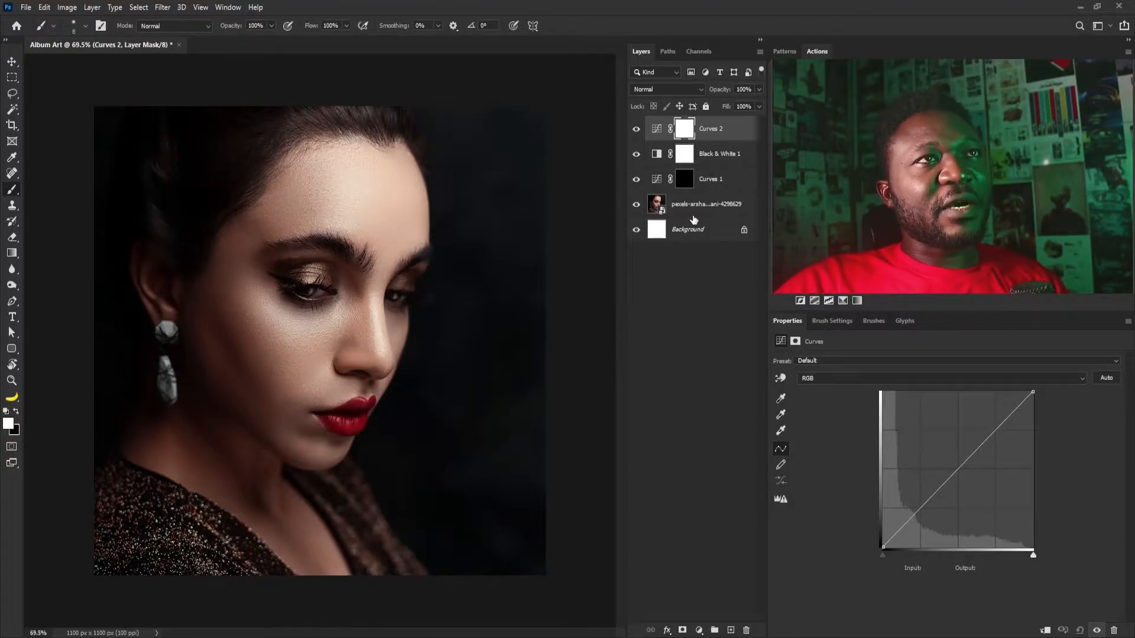
pyautogui.click(820, 378)
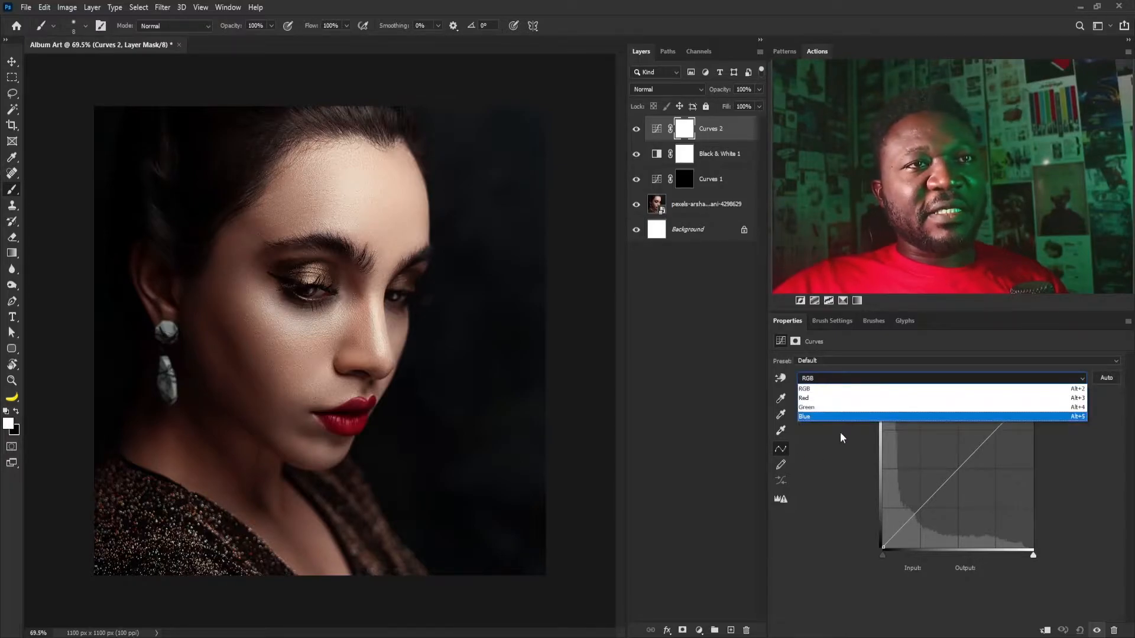
pyautogui.click(818, 398)
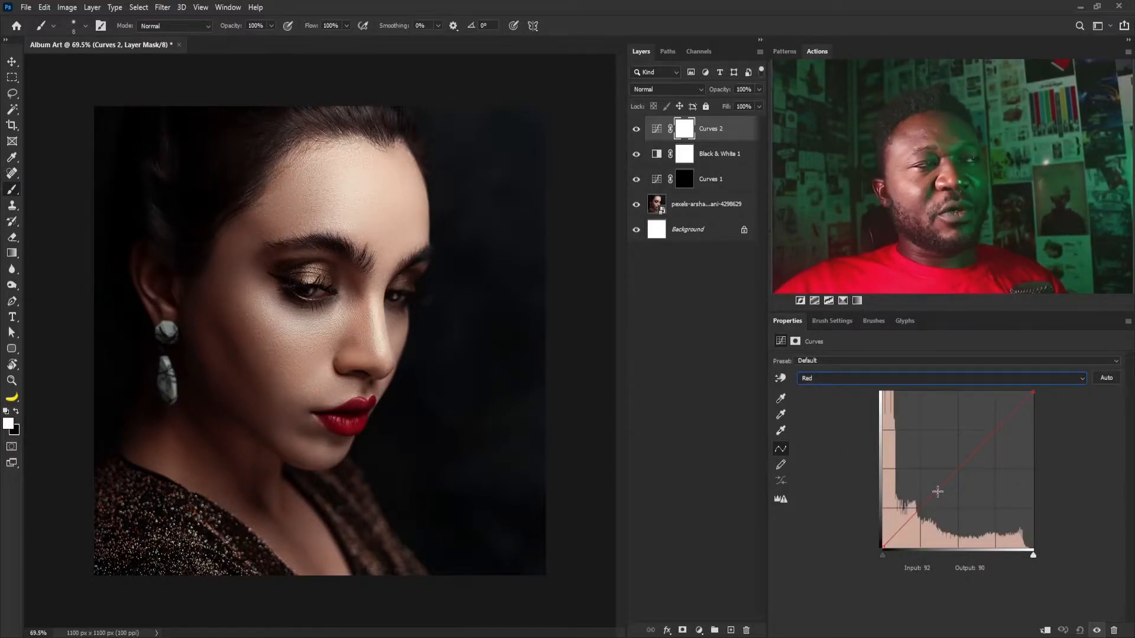
pyautogui.moveTo(938, 491); pyautogui.dragTo(932, 485)
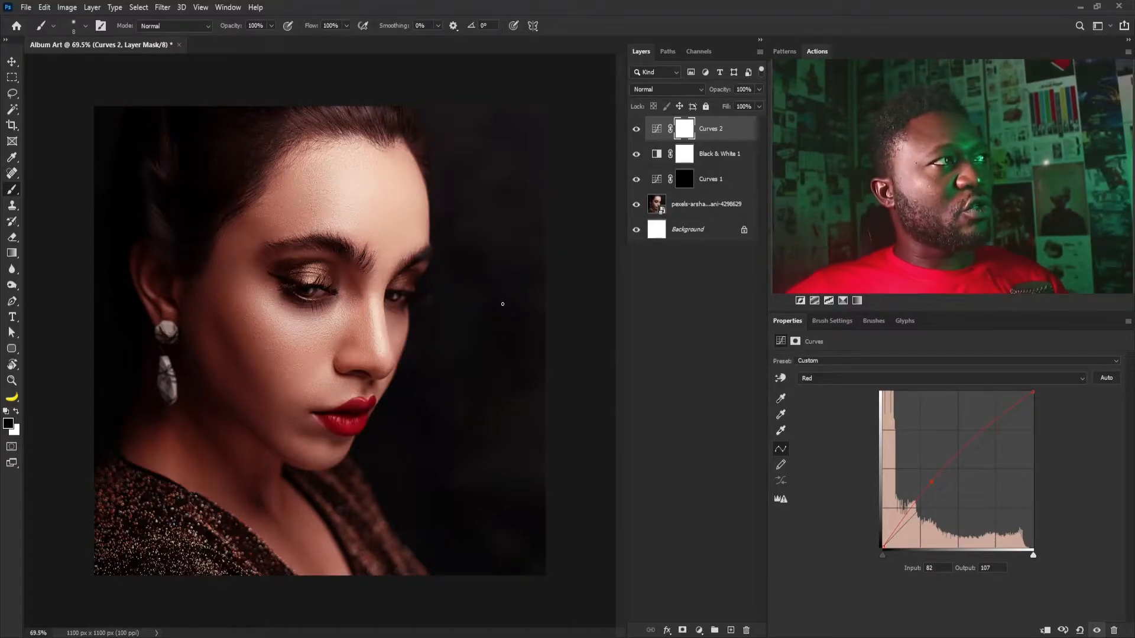
# Enlarge the soft brush to about 150 px and paint black on the Curves 2 mask over the dark background.
pyautogui.press(']')
pyautogui.press(']')
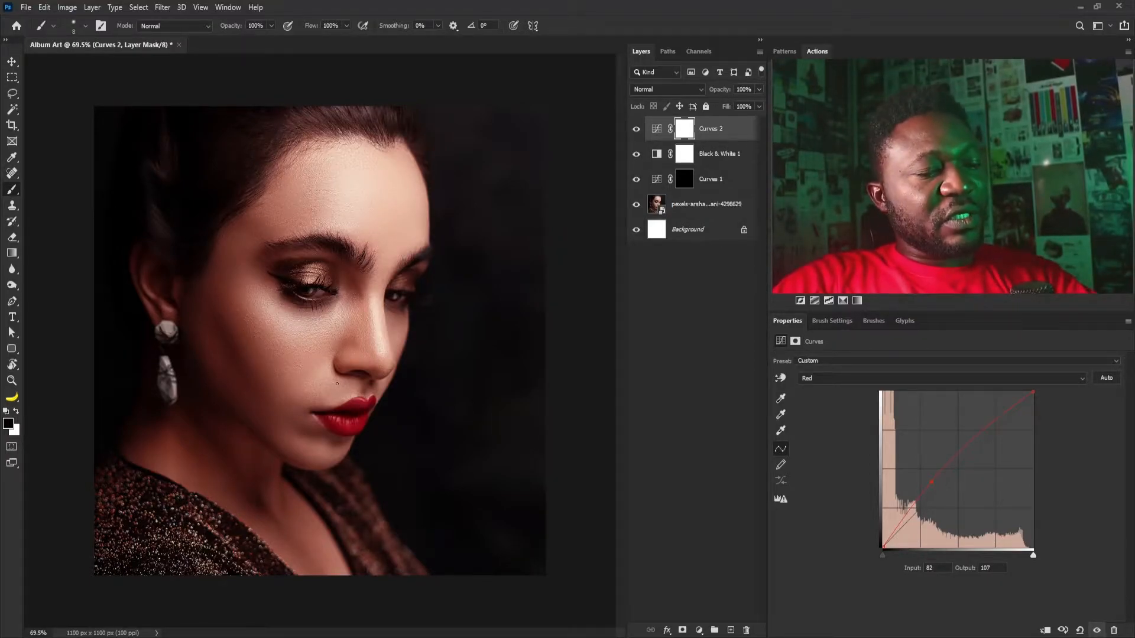
pyautogui.press(']')
pyautogui.press(']')
pyautogui.press(']')
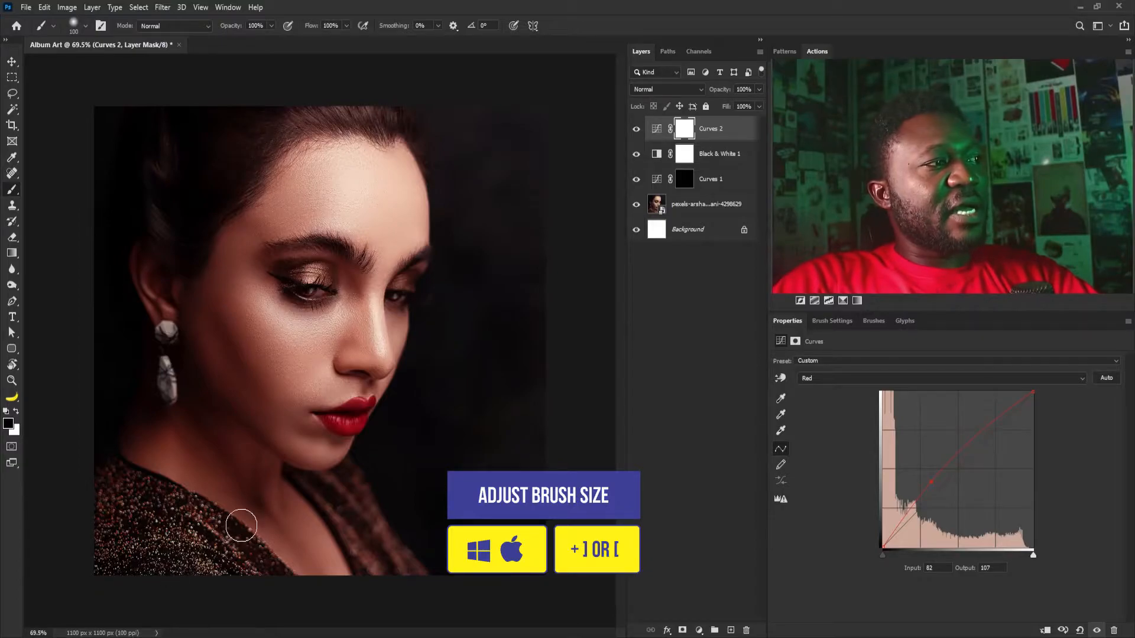
pyautogui.press(']')
pyautogui.press(']')
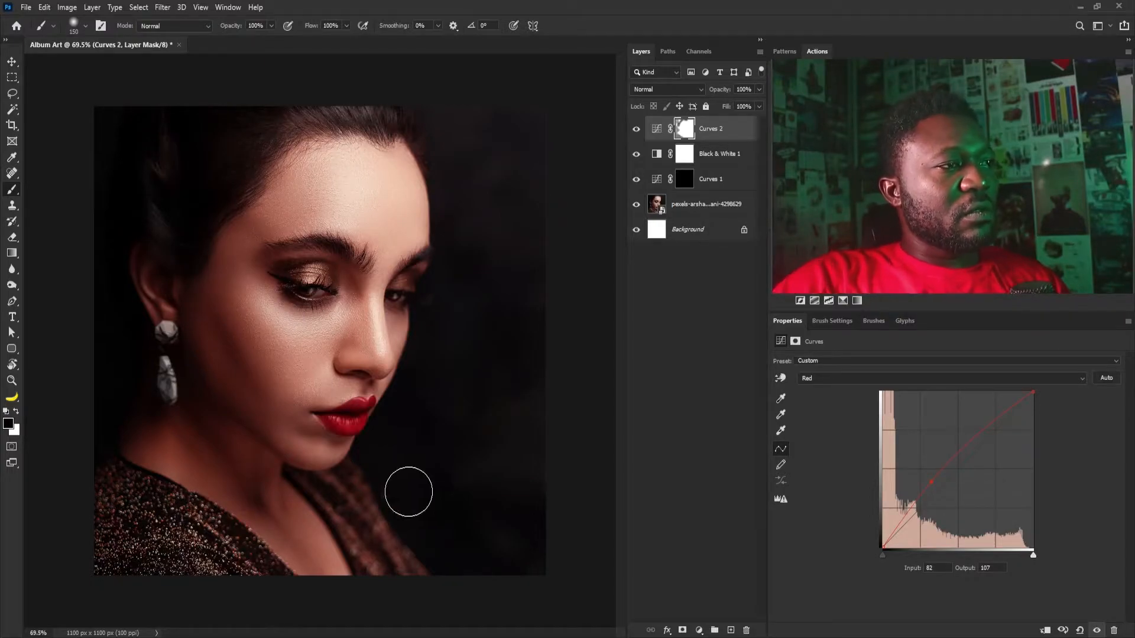
# Paint black on the Curves 2 mask over the dress edge beside the neck, using a 60 px brush.
pyautogui.scroll(3, 337, 473)
pyautogui.press('[')
pyautogui.press('[')
pyautogui.press('[')
pyautogui.press('[')
pyautogui.press('[')
pyautogui.press('[')
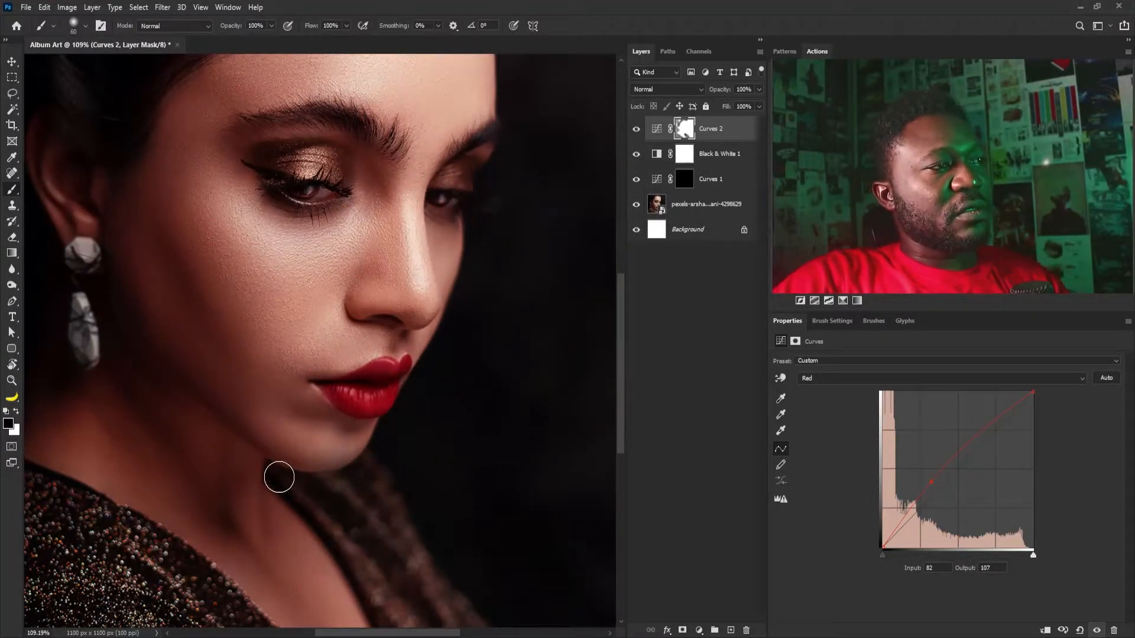
pyautogui.scroll(-3, 279, 477)
pyautogui.hscroll(2, 279, 477)
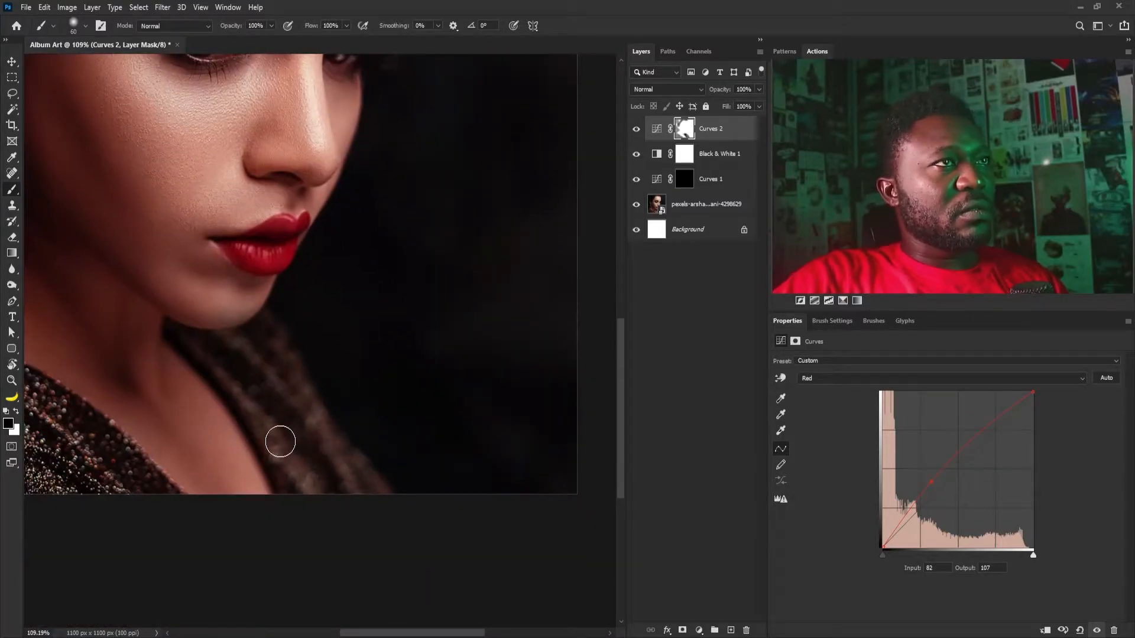
# Paint black on the Curves 2 mask over the glittery dress and the hair with the brush enlarged to 125 px.
pyautogui.scroll(1, 280, 441)
pyautogui.hscroll(-3, 280, 441)
pyautogui.press(']')
pyautogui.press(']')
pyautogui.press(']')
pyautogui.press(']')
pyautogui.press(']')
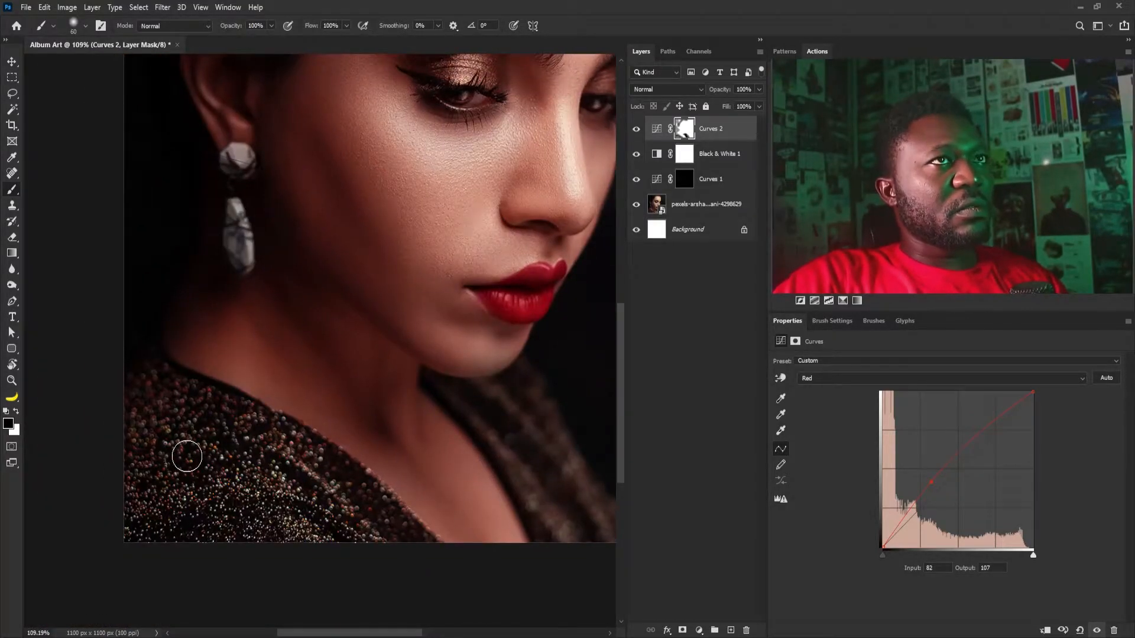
pyautogui.scroll(-3, 134, 477)
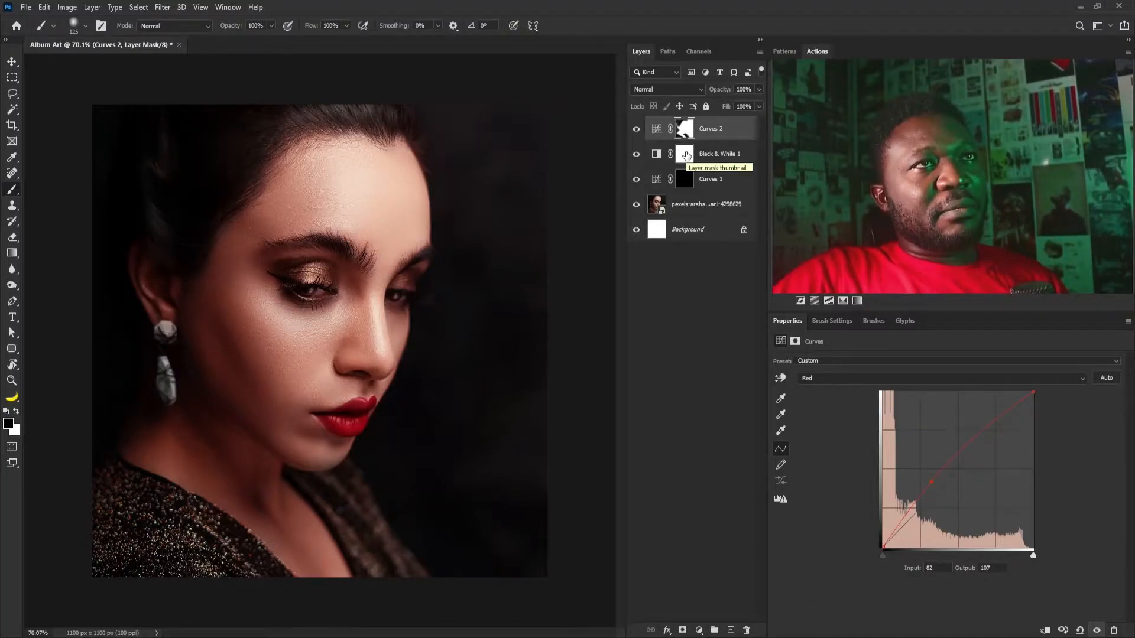
# Paint black on the Black & White 1 mask over the background beside the face, using a 250 px brush.
pyautogui.click(686, 155)
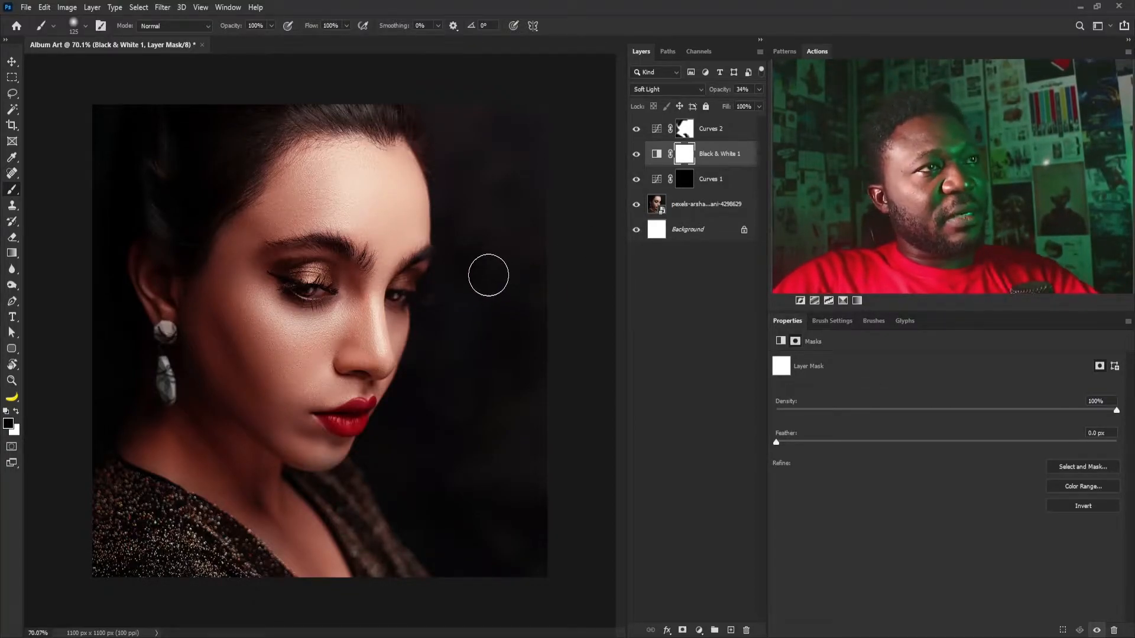
pyautogui.press(']')
pyautogui.press(']')
pyautogui.press(']')
pyautogui.press(']')
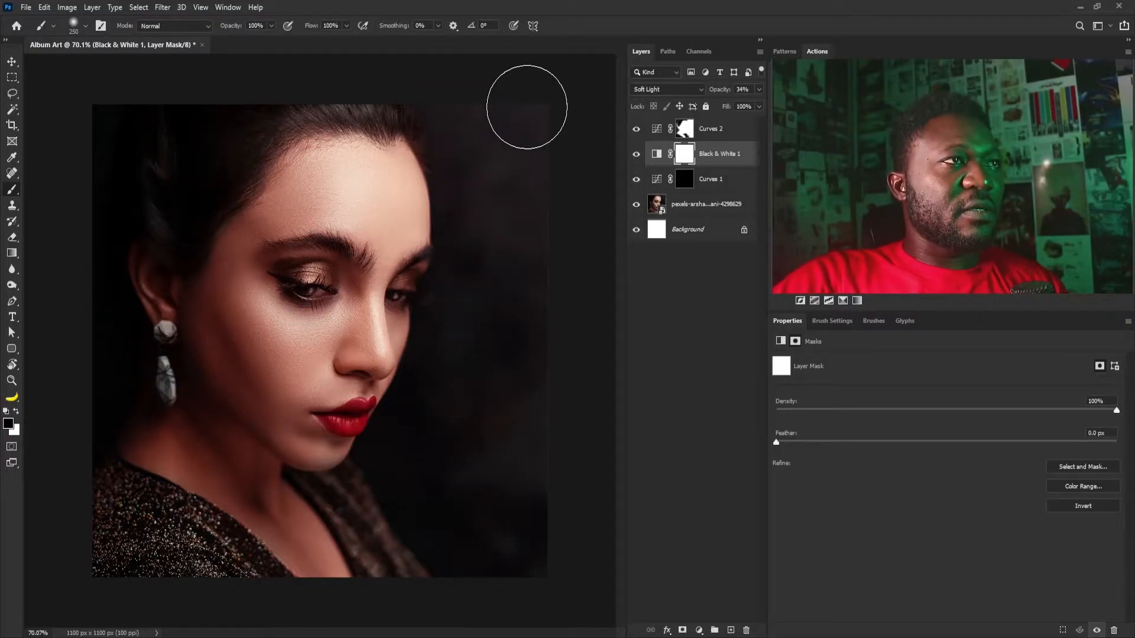
pyautogui.moveTo(527, 107); pyautogui.dragTo(463, 537)
pyautogui.moveTo(411, 456); pyautogui.dragTo(448, 468)
# Refine the Black & White 1 mask along the edge of the face with a 90 px black brush.
pyautogui.press('[')
pyautogui.press('[')
pyautogui.press('[')
pyautogui.press('[')
pyautogui.press('[')
pyautogui.press('[')
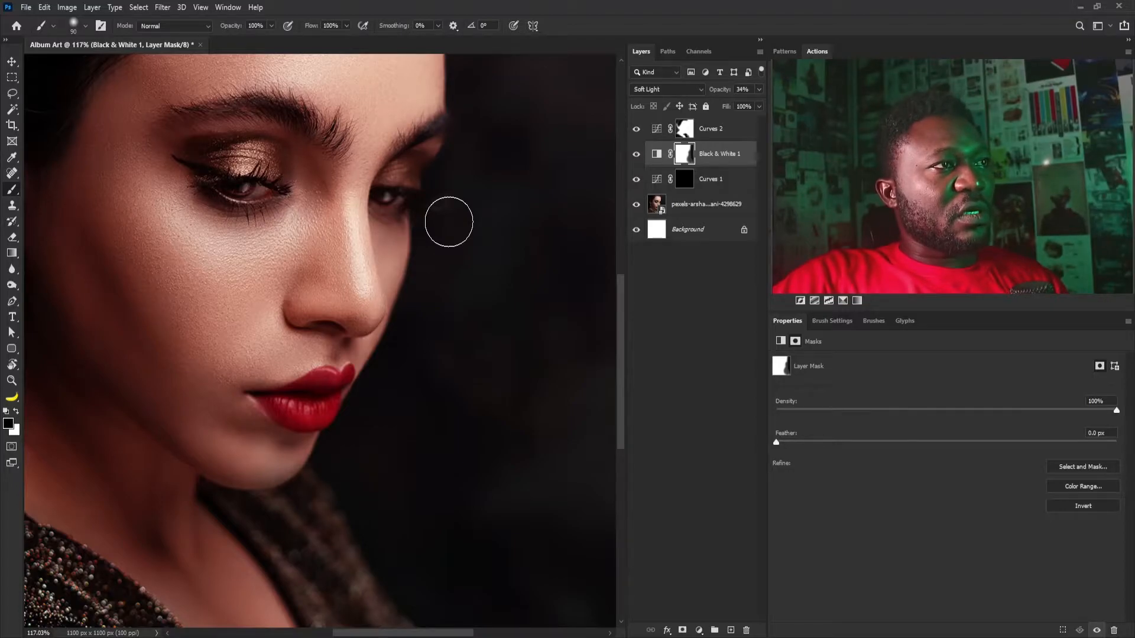
pyautogui.moveTo(499, 261); pyautogui.dragTo(484, 284)
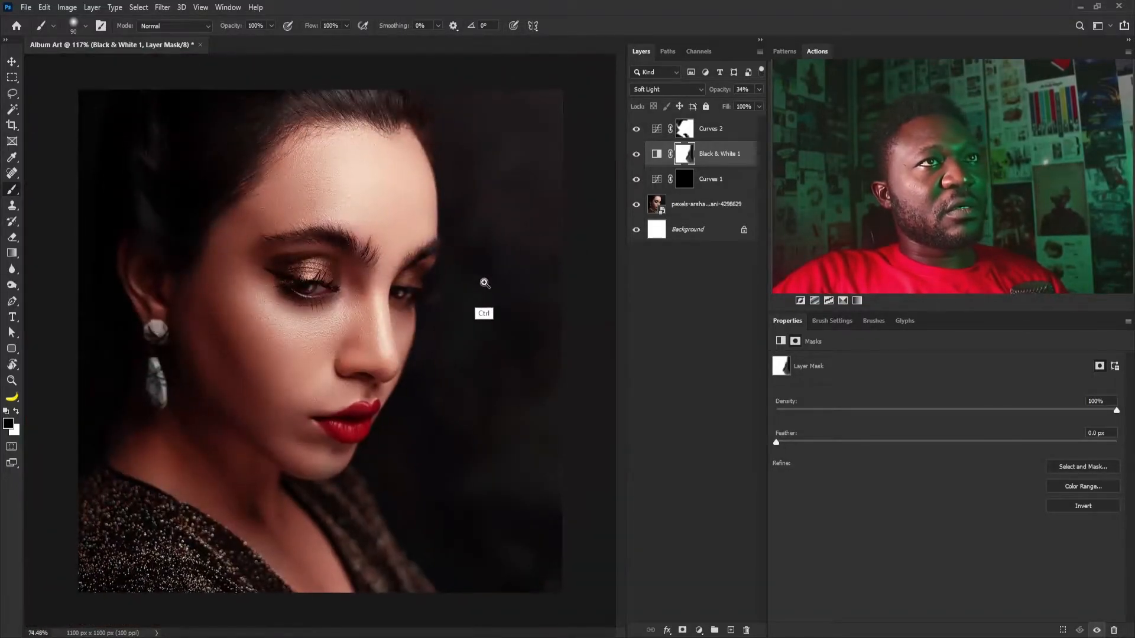
# Paint the remaining background out of the Black & White 1 mask with a 250 px black brush.
pyautogui.press(']')
pyautogui.press(']')
pyautogui.press(']')
pyautogui.press(']')
pyautogui.press(']')
pyautogui.press(']')
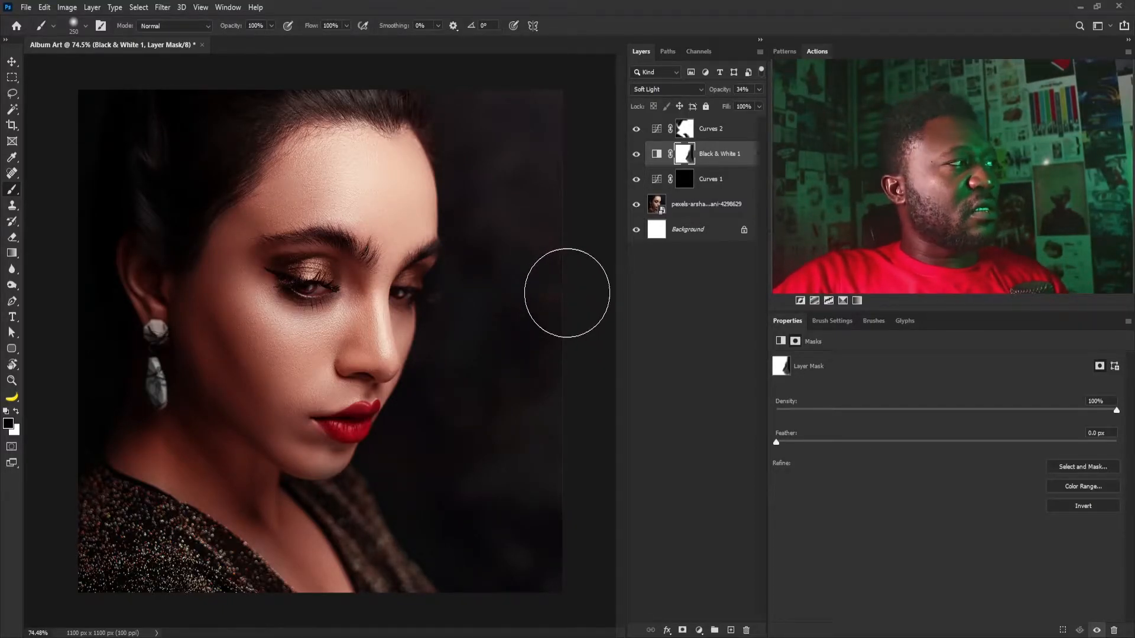
pyautogui.moveTo(348, 349)
pyautogui.mouseDown()
pyautogui.moveTo(336, 348)
pyautogui.moveTo(362, 330)
pyautogui.mouseUp()
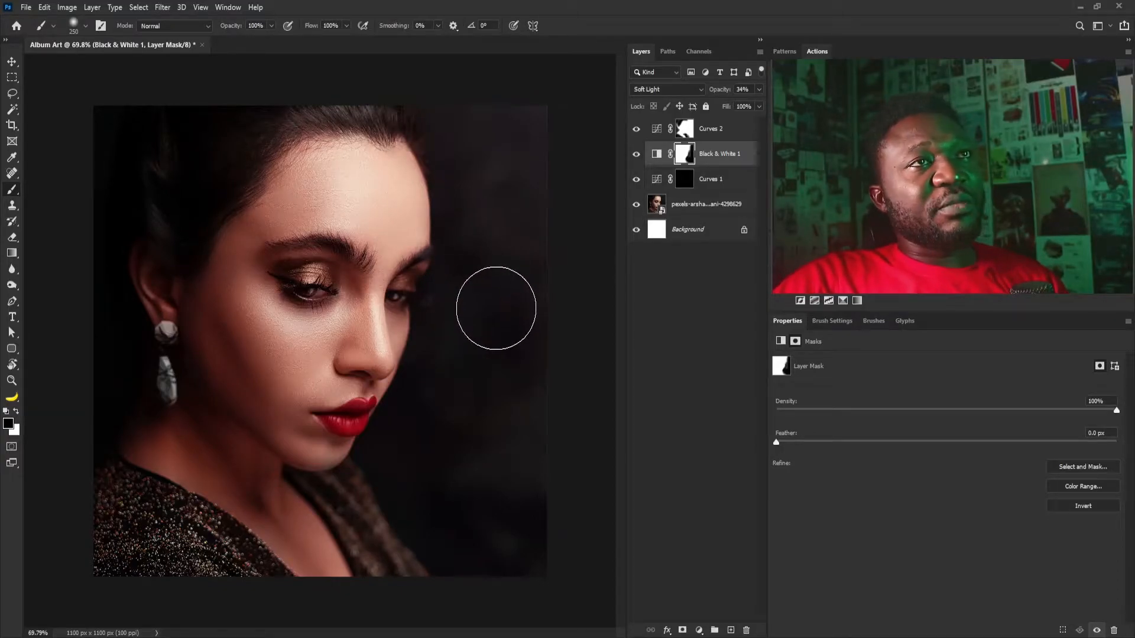
# Add a Color Balance adjustment layer above Curves 2 and set the Midtones Cyan–Red value to -100.
pyautogui.click(714, 130)
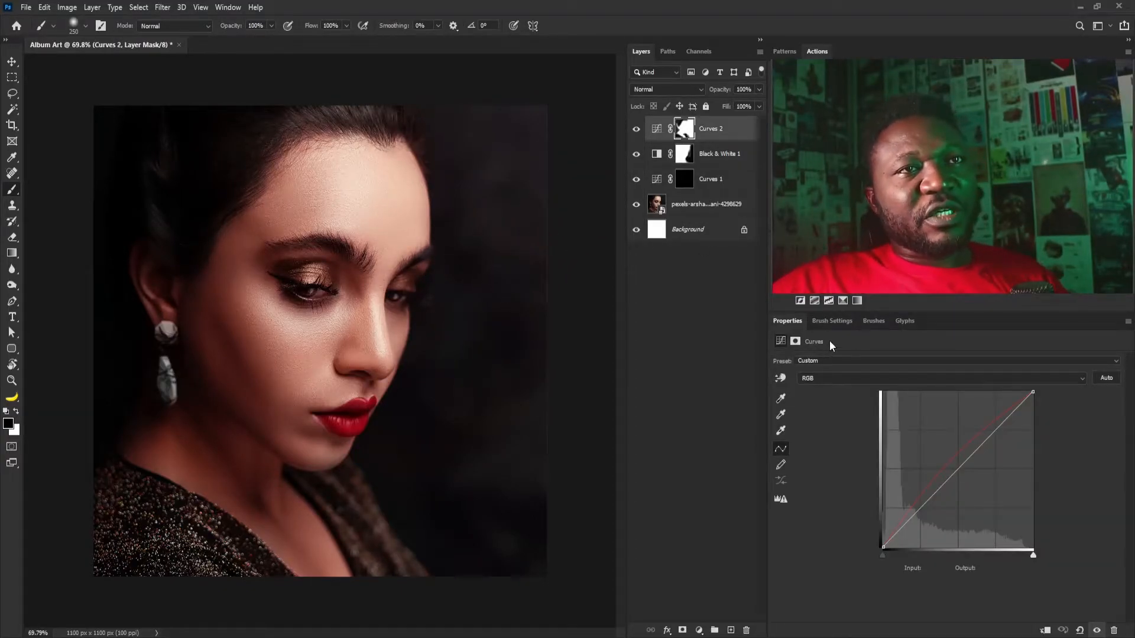
pyautogui.click(699, 630)
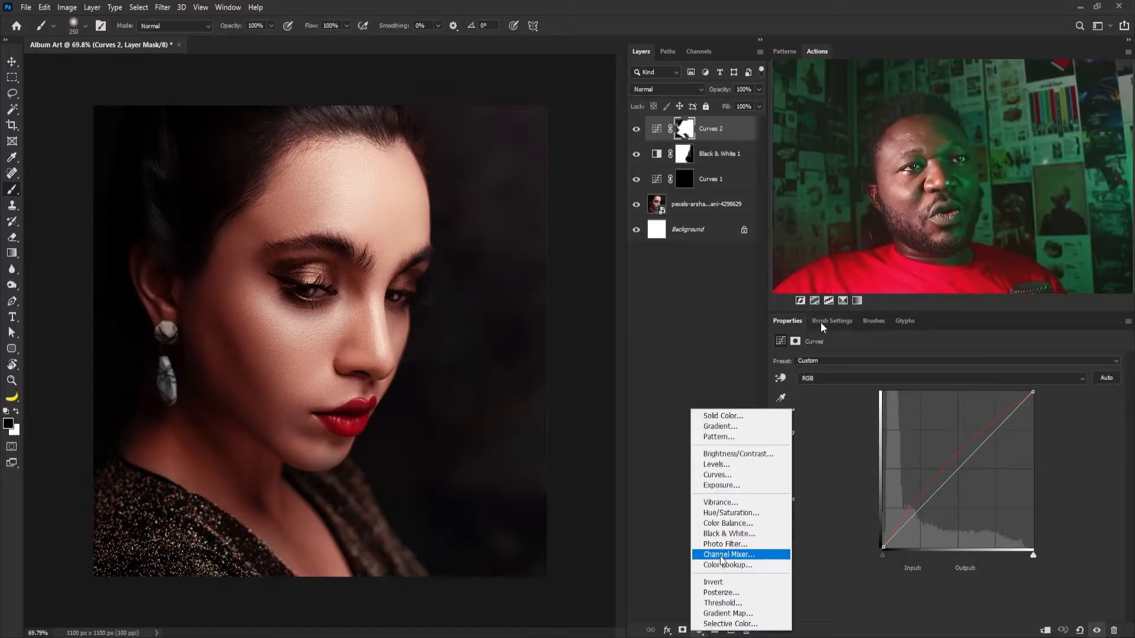
pyautogui.click(727, 523)
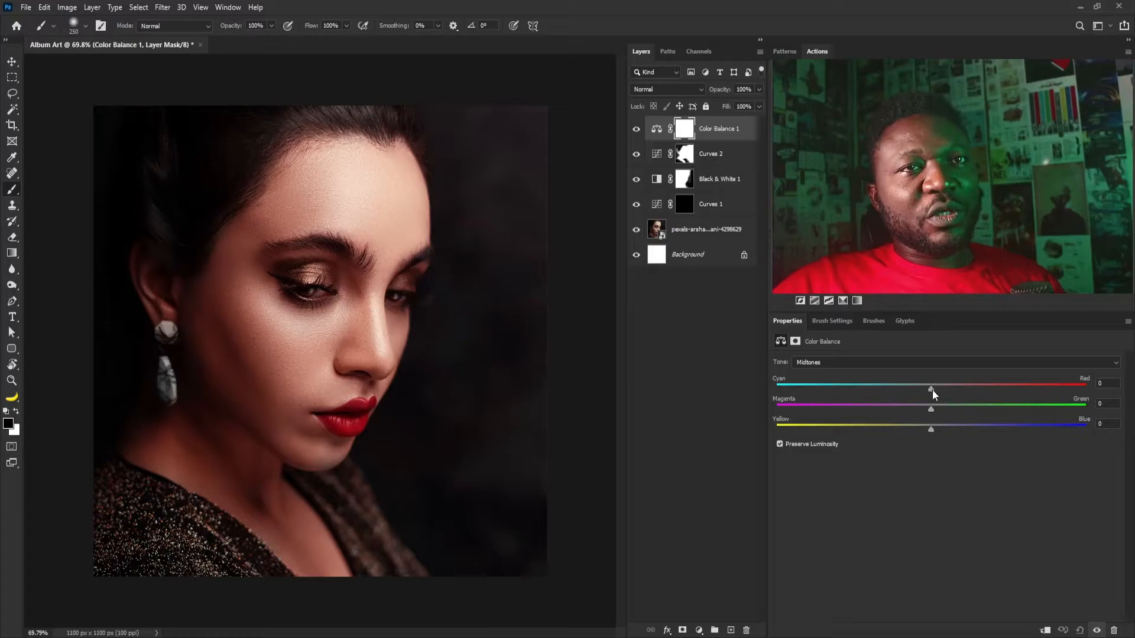
pyautogui.moveTo(931, 387); pyautogui.dragTo(761, 394)
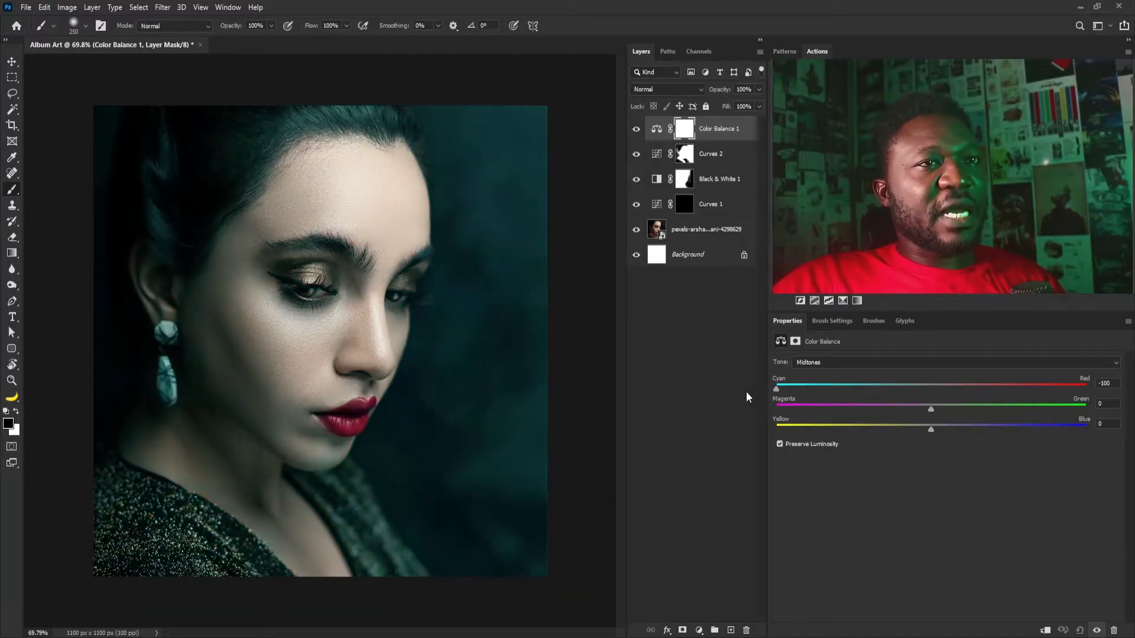
# Set the Color Balance Shadows to Cyan–Red -100 and Magenta–Green +6.
pyautogui.click(827, 362)
pyautogui.click(825, 372)
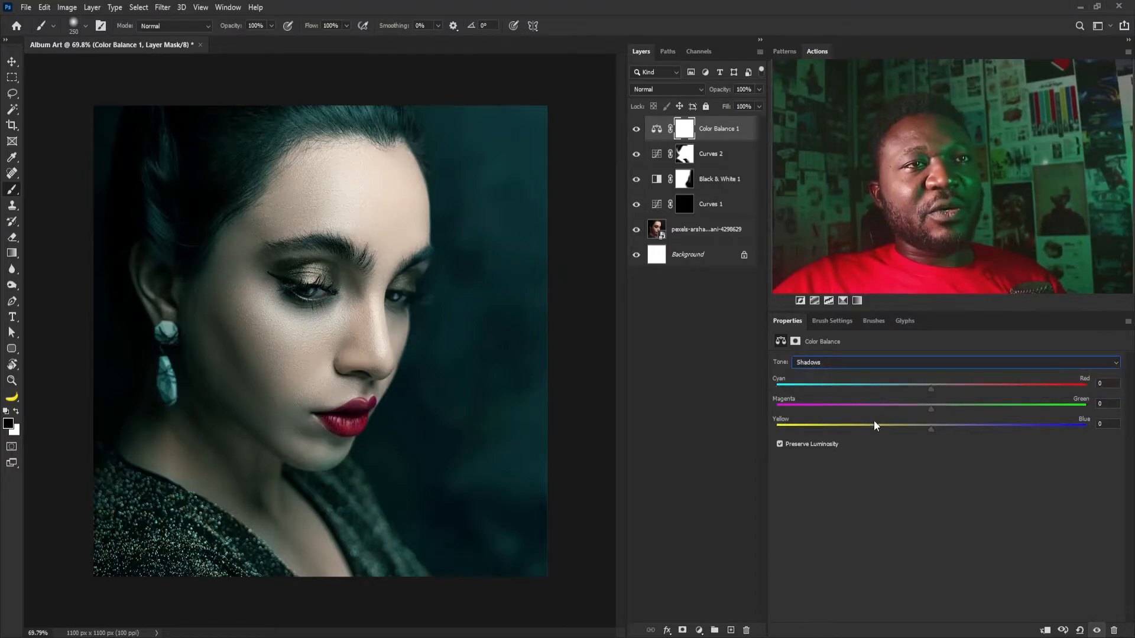
pyautogui.moveTo(931, 389); pyautogui.dragTo(778, 408)
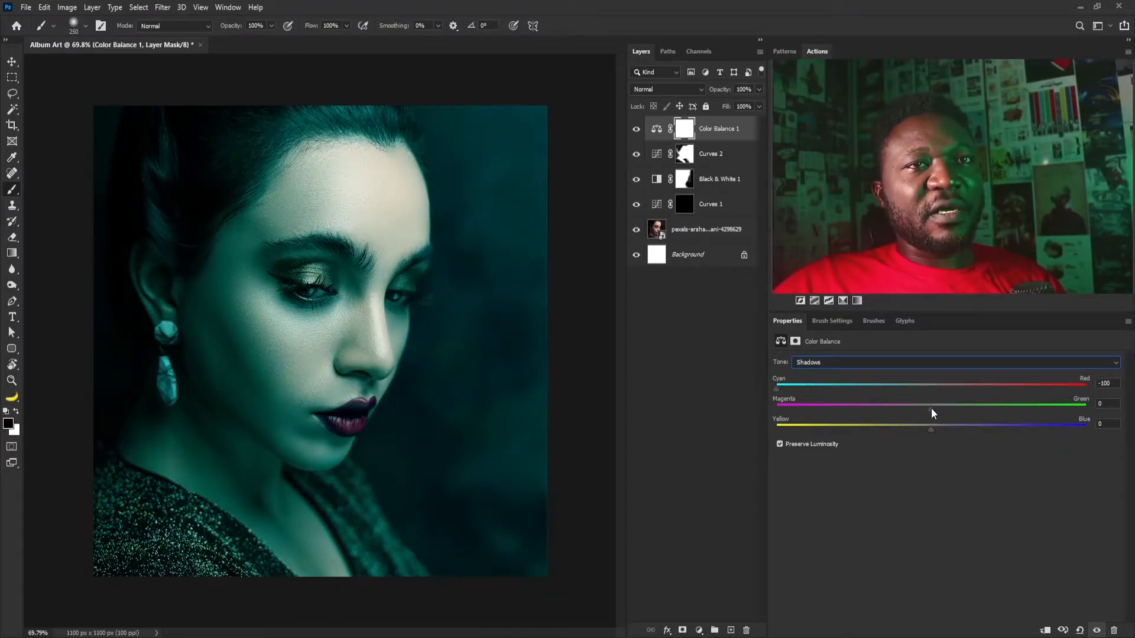
pyautogui.moveTo(931, 409); pyautogui.dragTo(941, 406)
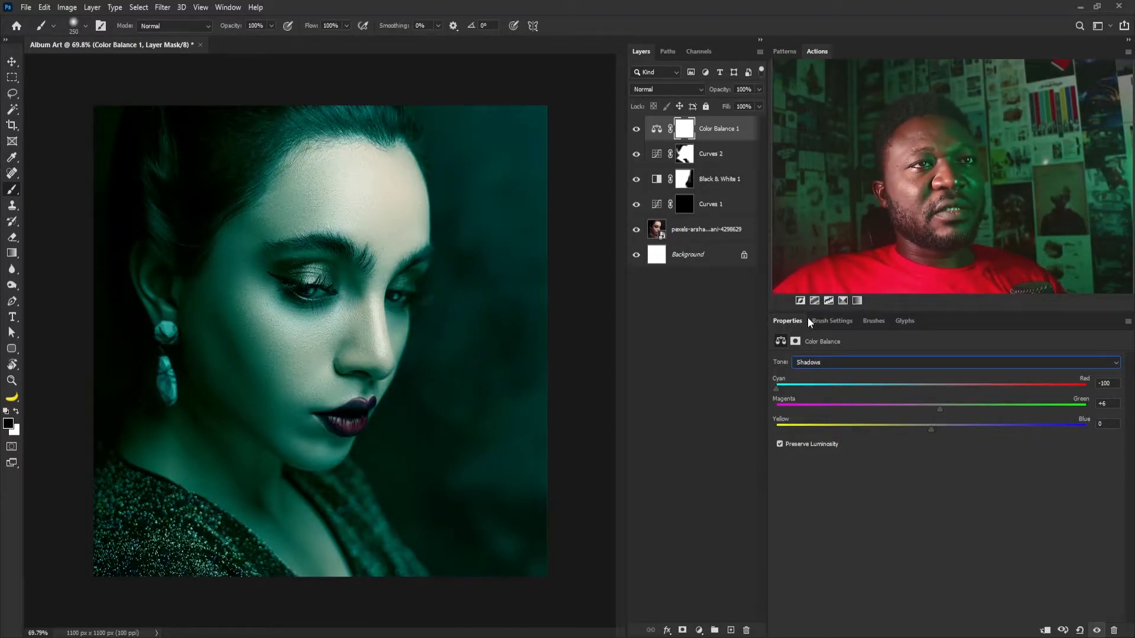
# Set the Color Balance Midtones Magenta–Green value to +5.
pyautogui.click(827, 360)
pyautogui.click(875, 381)
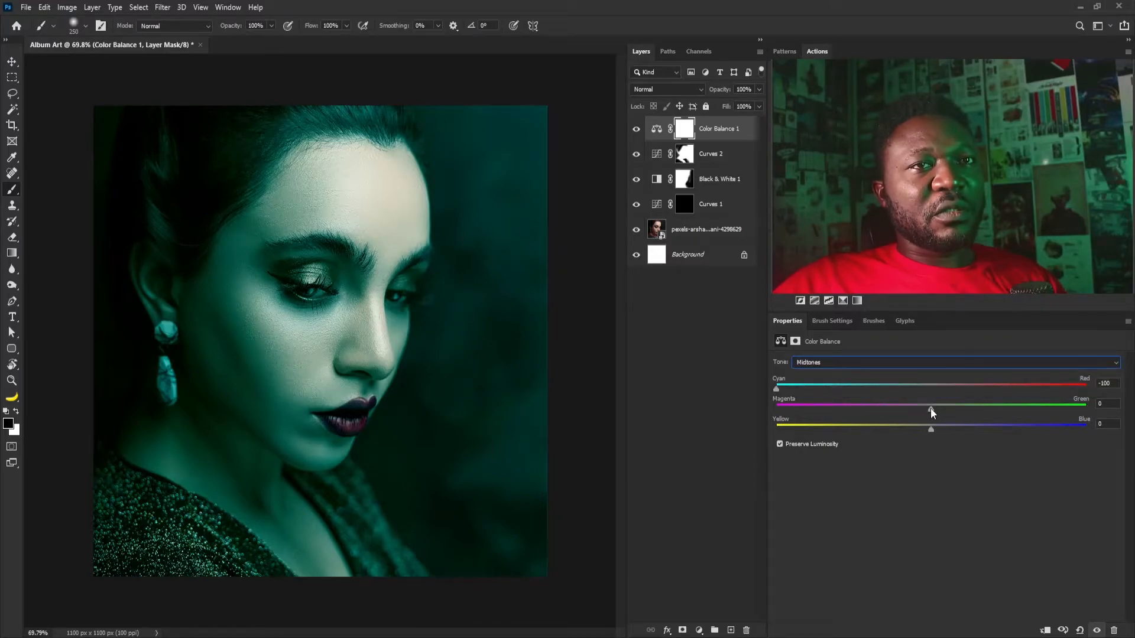
pyautogui.moveTo(931, 409); pyautogui.dragTo(940, 409)
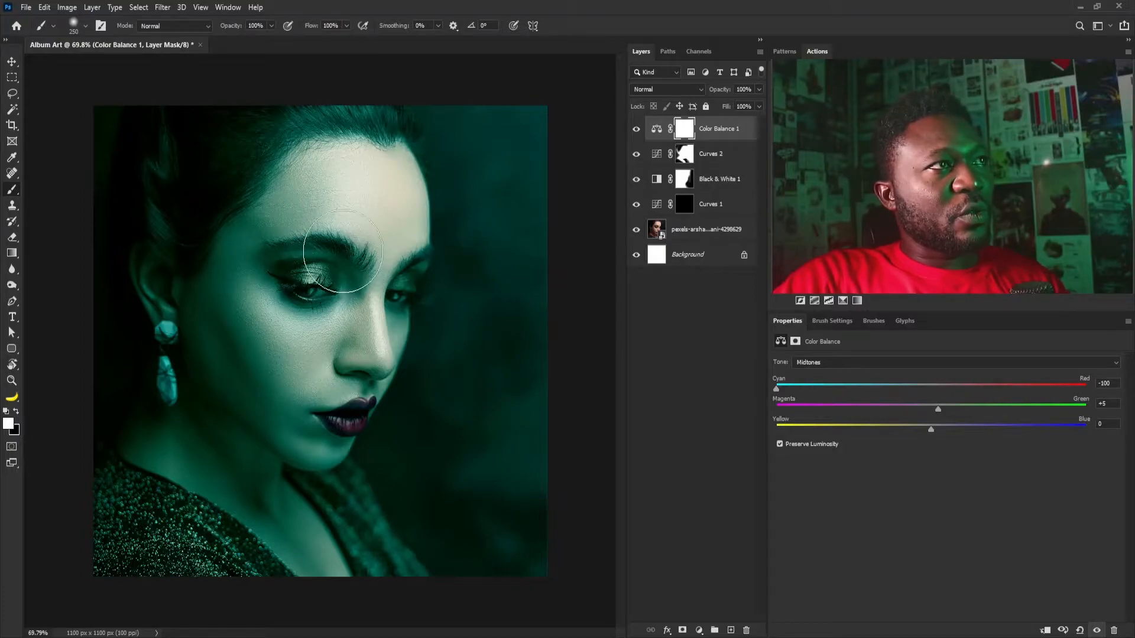
# Paint black on the Color Balance mask over the face with a 250 px brush, and over the ear with an 80 px brush.
pyautogui.click(684, 131)
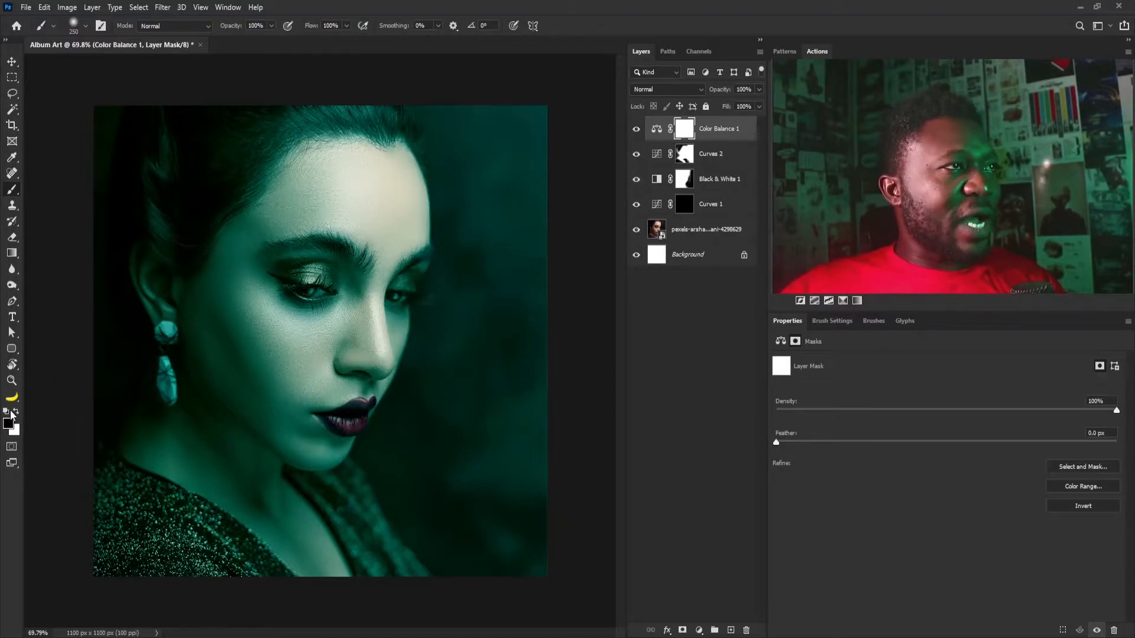
pyautogui.moveTo(308, 269); pyautogui.dragTo(331, 254)
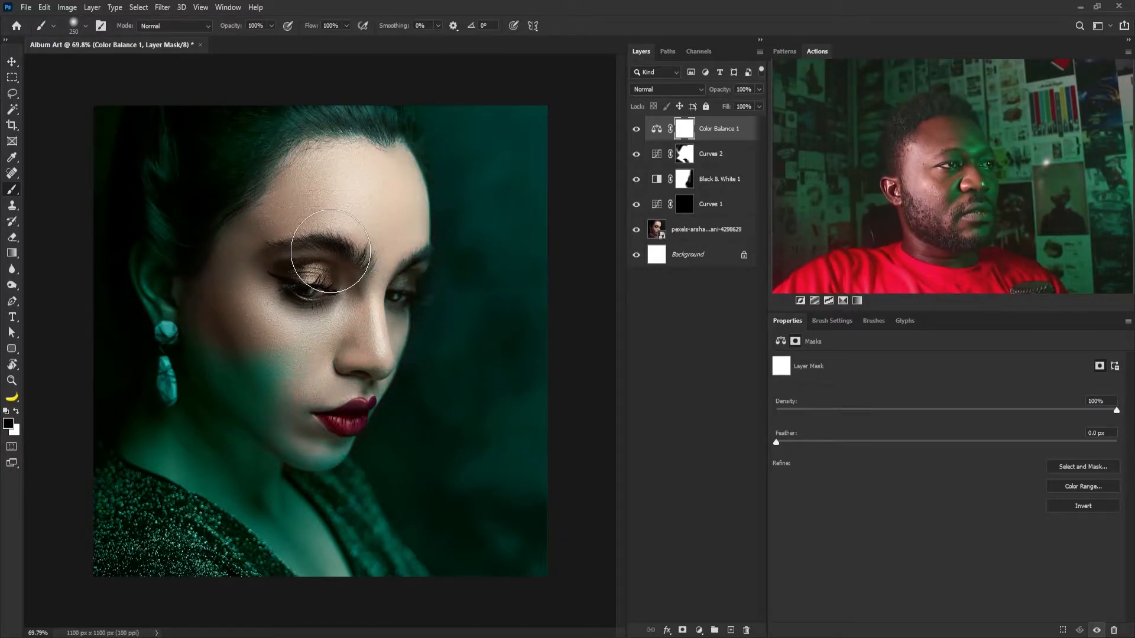
pyautogui.press('[')
pyautogui.press('[')
pyautogui.press('[')
pyautogui.press('[')
pyautogui.press('[')
pyautogui.press('[')
pyautogui.press('[')
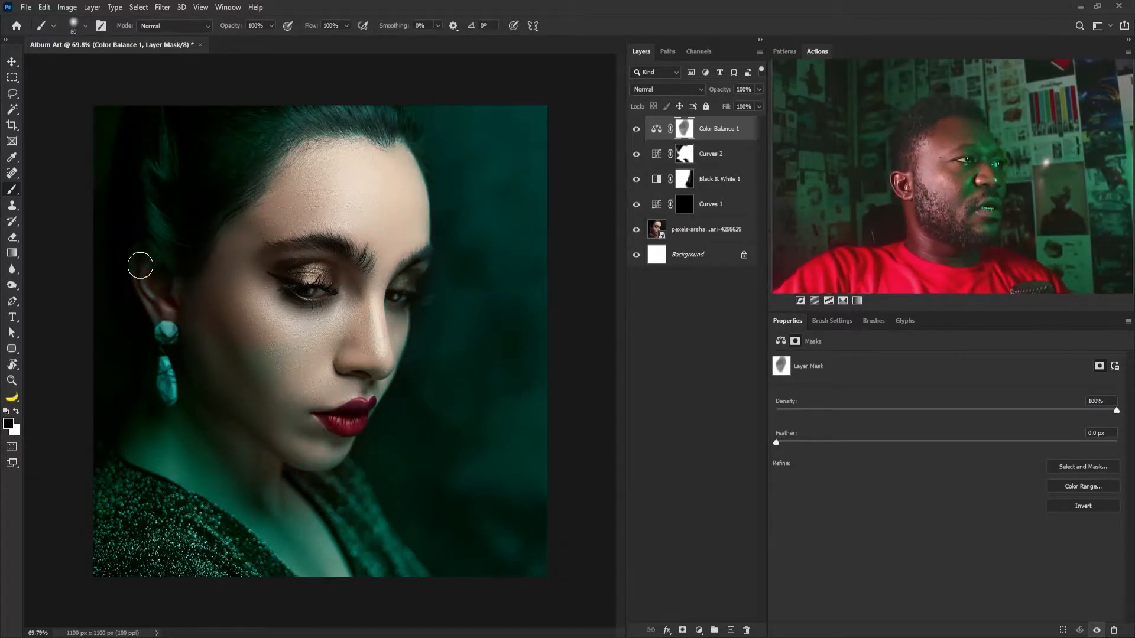
# With Transfer off in the brush settings, paint the face fully out of the Color Balance mask using a 175 px brush.
pyautogui.press('F5')
pyautogui.press(']')
pyautogui.press(']')
pyautogui.press(']')
pyautogui.press(']')
pyautogui.press(']')
pyautogui.moveTo(266, 246)
pyautogui.mouseDown()
pyautogui.moveTo(341, 218)
pyautogui.moveTo(292, 307)
pyautogui.mouseUp()
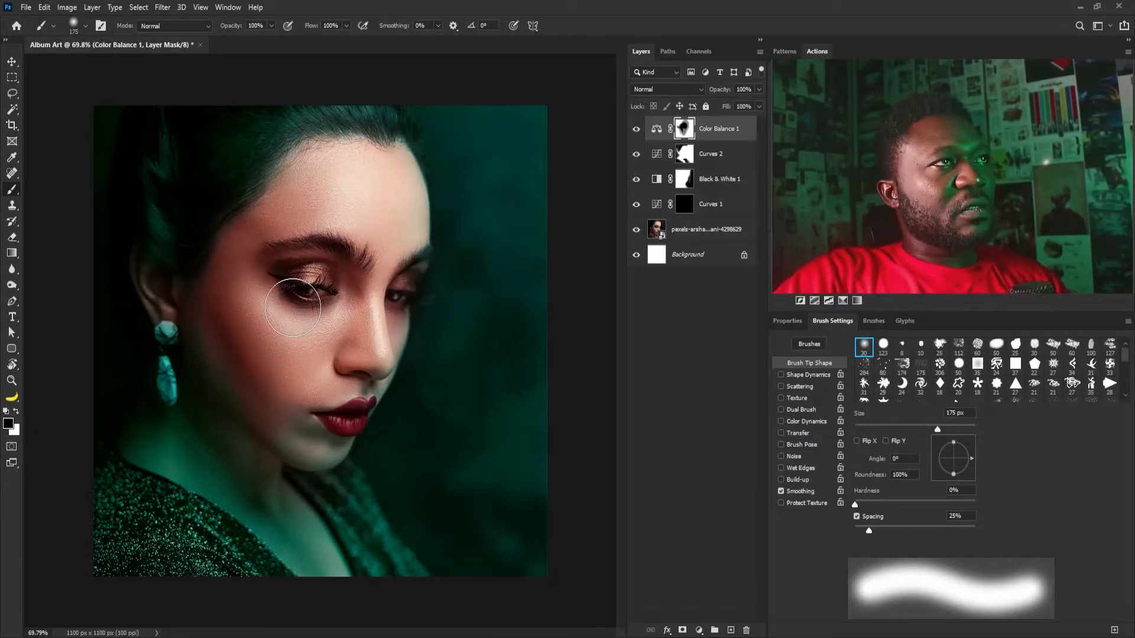
# Mask the chin, jaw and neck out of the Color Balance effect with an 80 px black brush.
pyautogui.press('[')
pyautogui.press('[')
pyautogui.press('[')
pyautogui.press('[')
pyautogui.press('[')
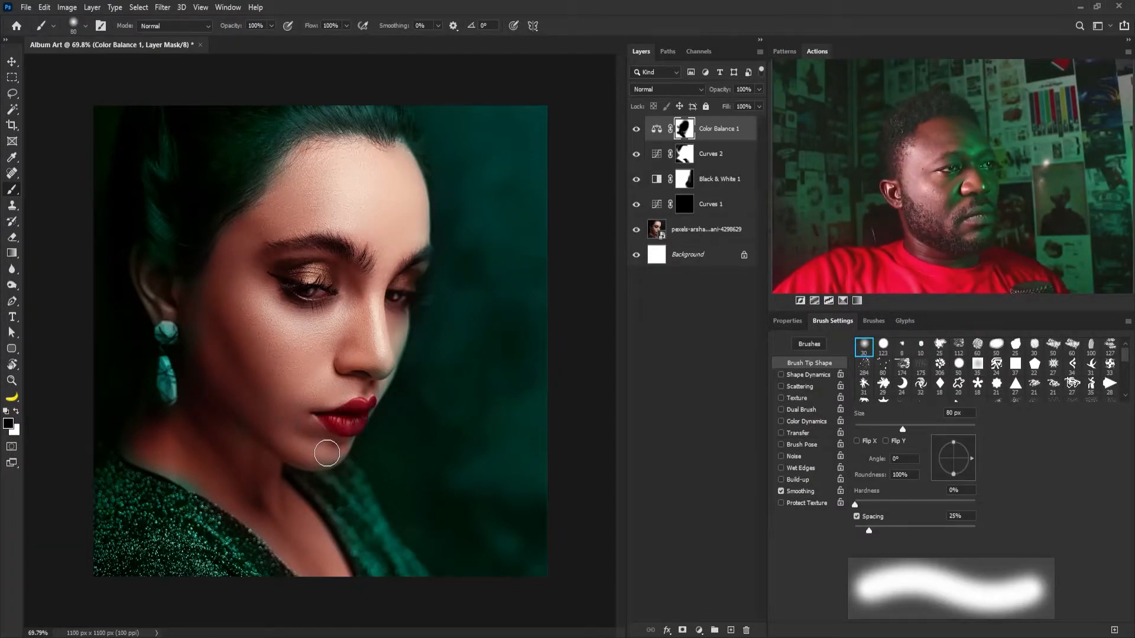
# Paint over the cheek and lower face on the Color Balance mask with the brush enlarged to 125 px.
pyautogui.press(']')
pyautogui.press(']')
pyautogui.press(']')
pyautogui.press(']')
pyautogui.press(']')
pyautogui.press(']')
pyautogui.press(']')
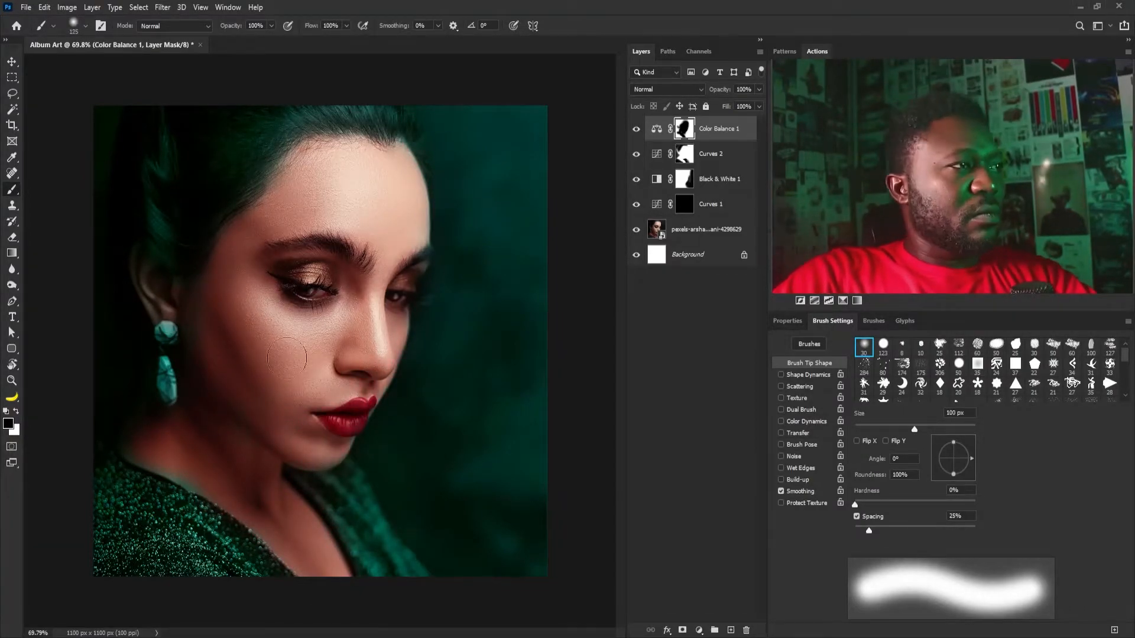
# Clean up the Color Balance mask along the neck and shoulder skin next to the dress with an 80 px brush.
pyautogui.moveTo(170, 461); pyautogui.dragTo(284, 329)
pyautogui.press('[')
pyautogui.press('[')
pyautogui.press('[')
pyautogui.press('[')
pyautogui.press('[')
pyautogui.press('[')
pyautogui.press('[')
pyautogui.press('[')
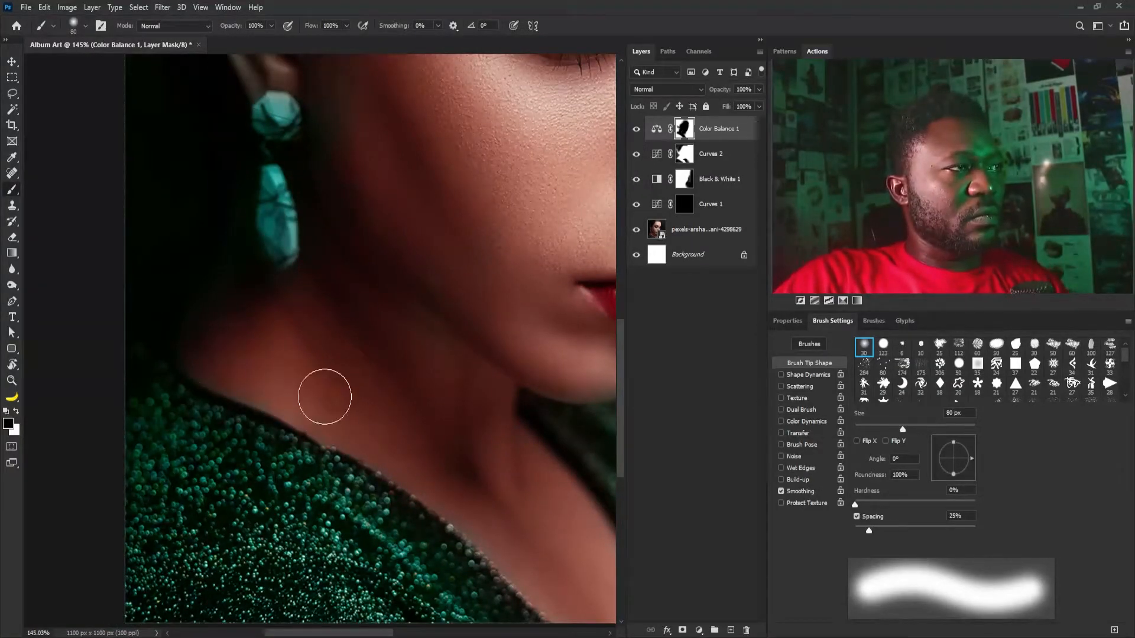
pyautogui.moveTo(353, 136); pyautogui.dragTo(340, 319)
# Enable Transfer for the brush and softly paint over the hair on the Color Balance mask at 175 px.
pyautogui.press(']')
pyautogui.press(']')
pyautogui.press(']')
pyautogui.press(']')
pyautogui.press(']')
pyautogui.click(781, 433)
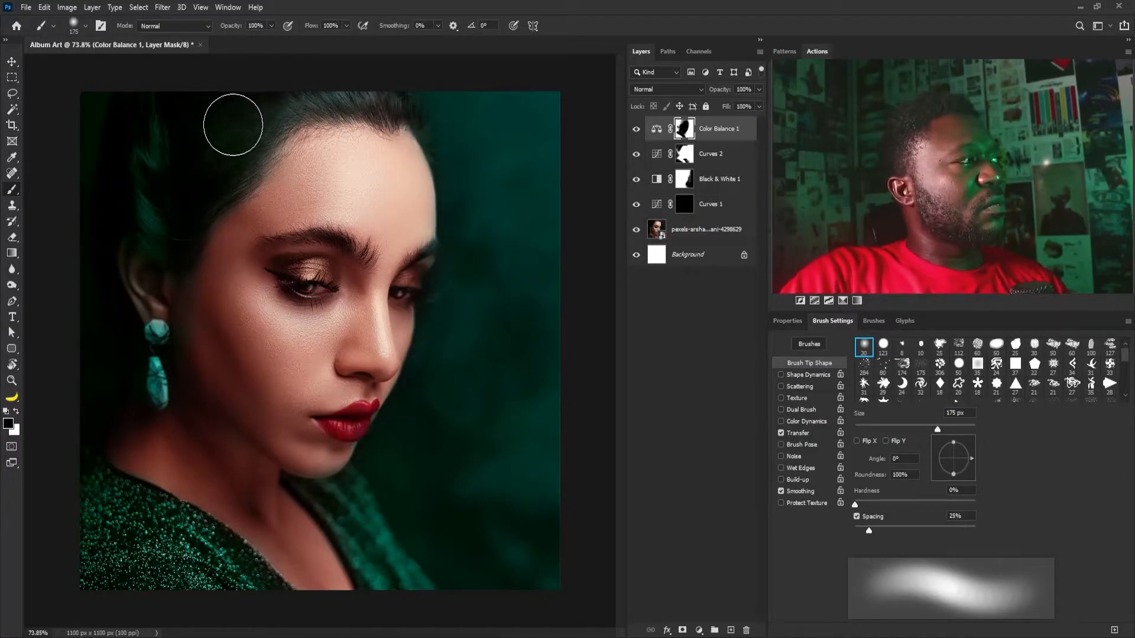
pyautogui.scroll(-2, 266, 172)
pyautogui.scroll(3, 176, 195)
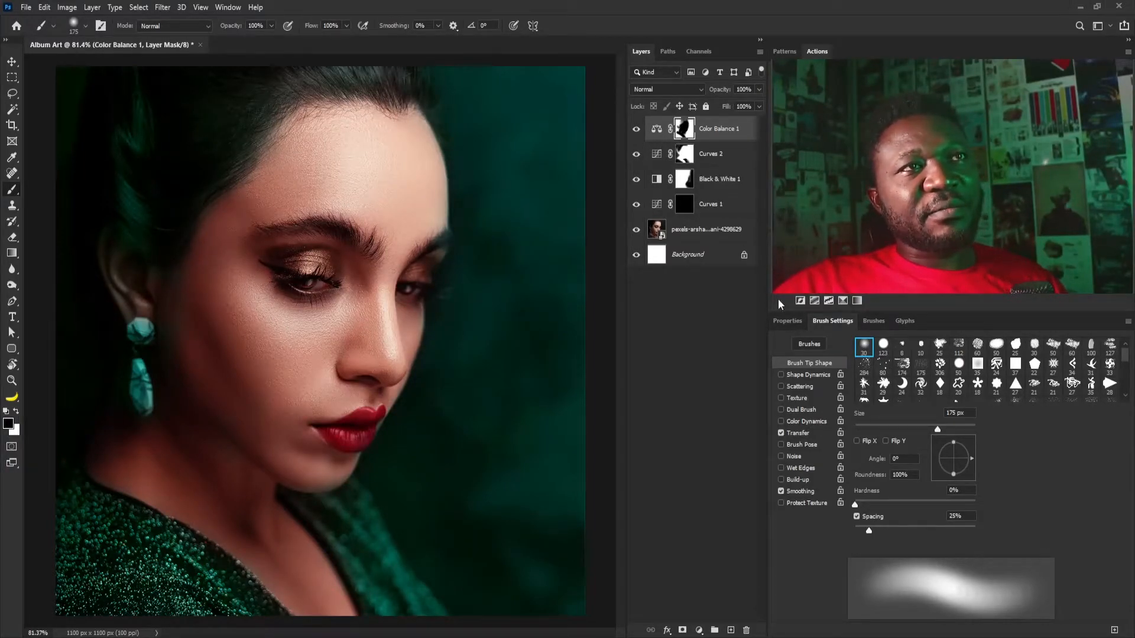
# Set the Color Balance Cyan–Red value to -82 for both Midtones and Shadows.
pyautogui.click(655, 130)
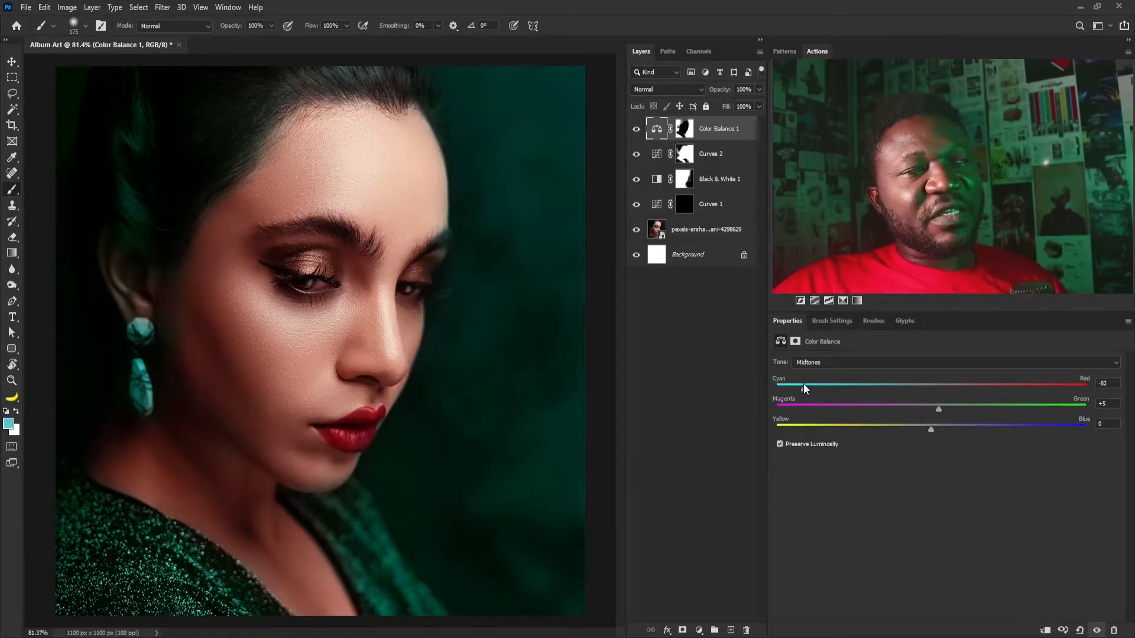
pyautogui.moveTo(802, 384); pyautogui.dragTo(807, 385)
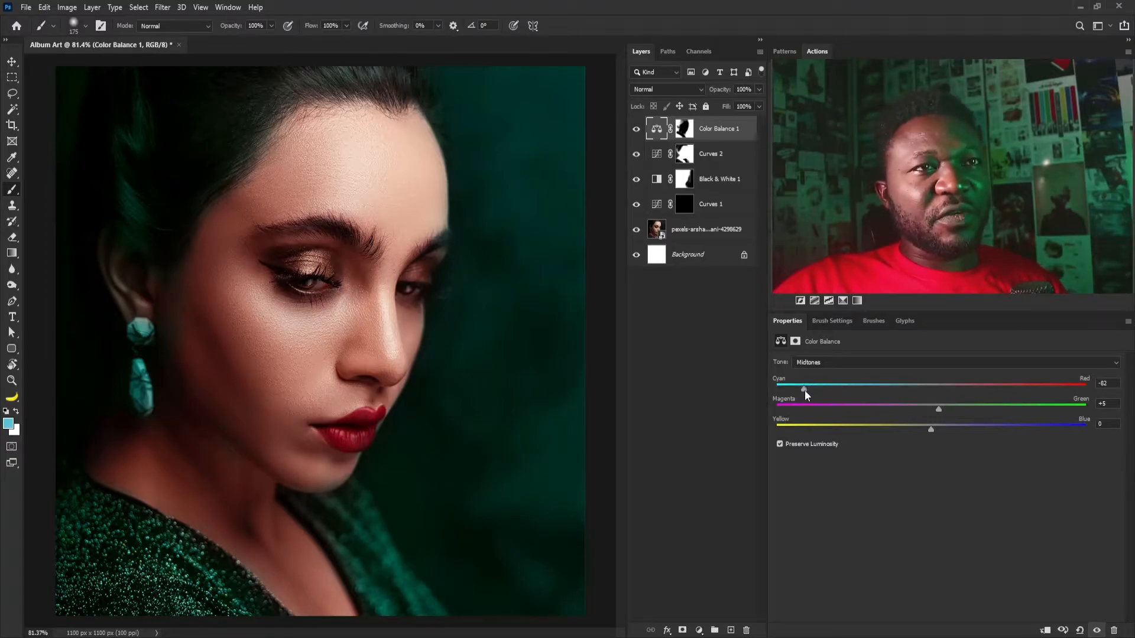
pyautogui.click(828, 362)
pyautogui.click(806, 373)
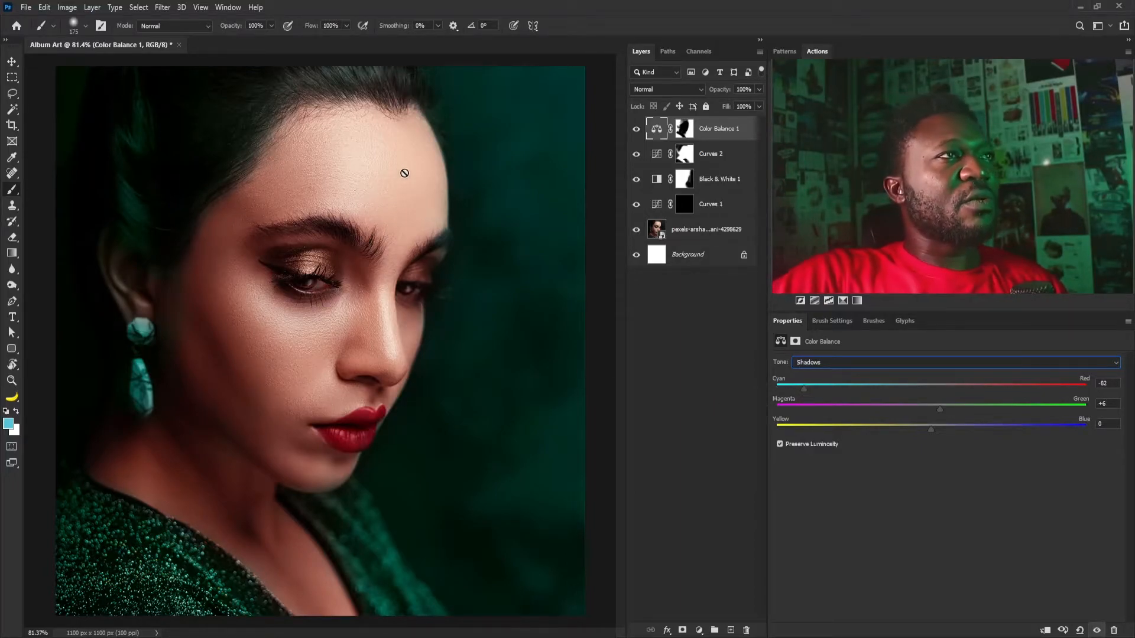
pyautogui.moveTo(389, 178); pyautogui.dragTo(371, 224)
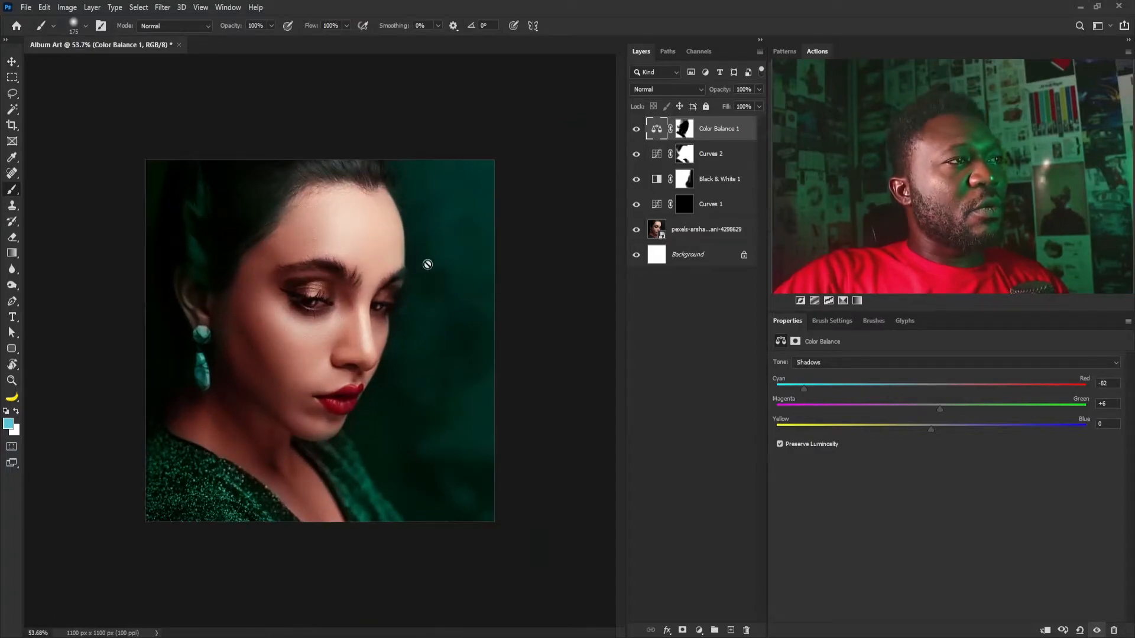
# Add a Selective Color adjustment layer and set its Blacks to Cyan -15% and Yellow -7%.
pyautogui.moveTo(297, 306); pyautogui.dragTo(316, 323)
pyautogui.click(699, 630)
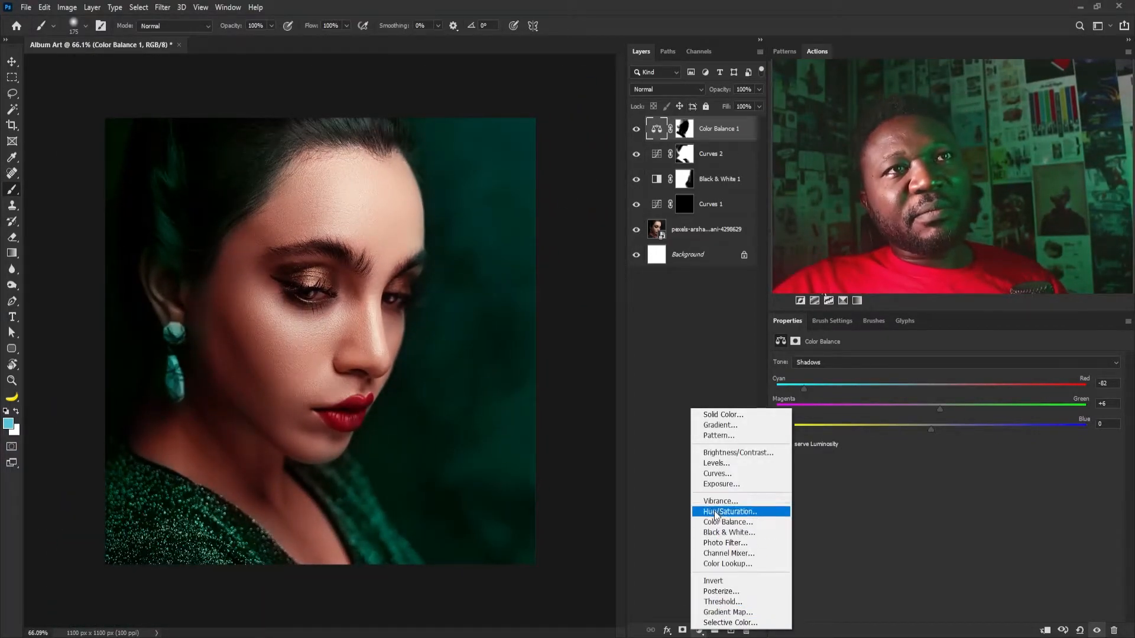
pyautogui.click(724, 623)
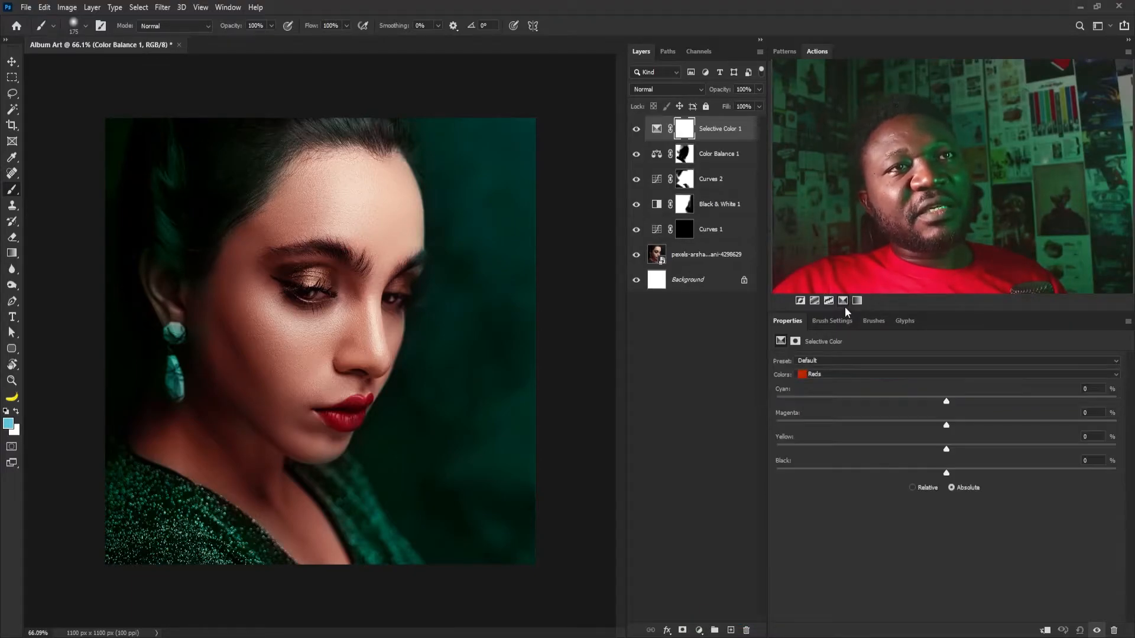
pyautogui.click(840, 374)
pyautogui.click(850, 462)
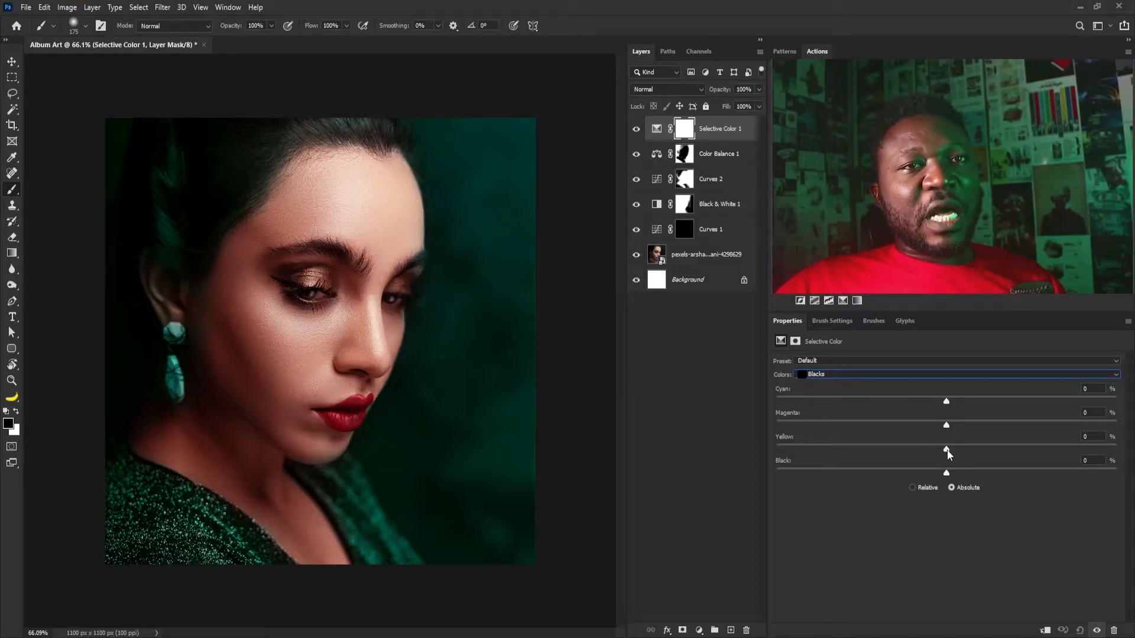
pyautogui.moveTo(946, 449); pyautogui.dragTo(941, 450)
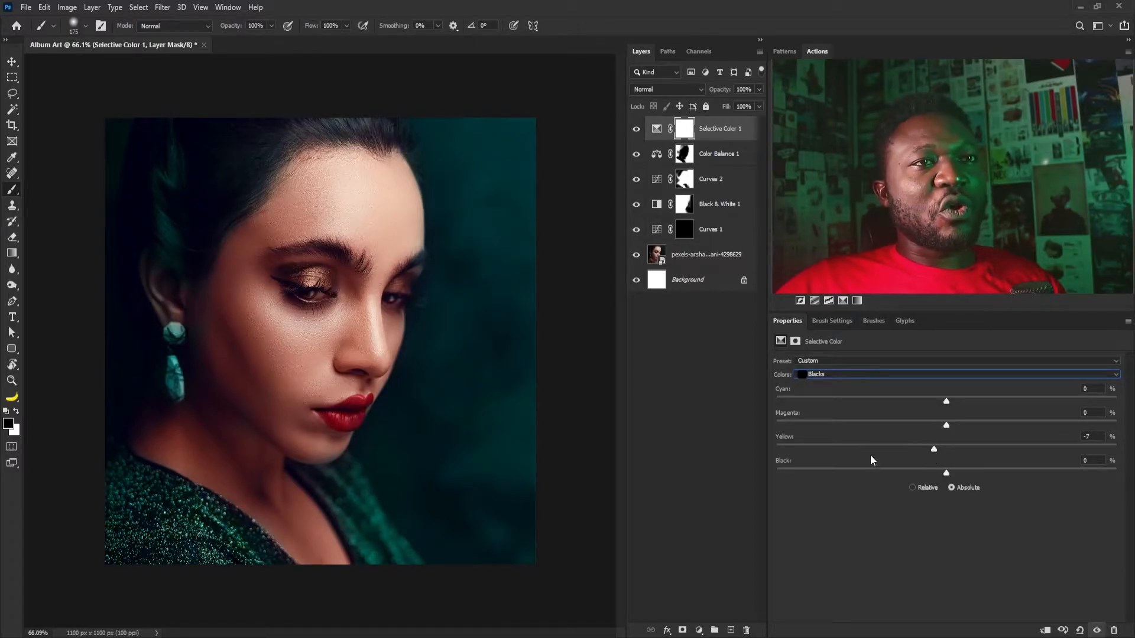
pyautogui.click(947, 402)
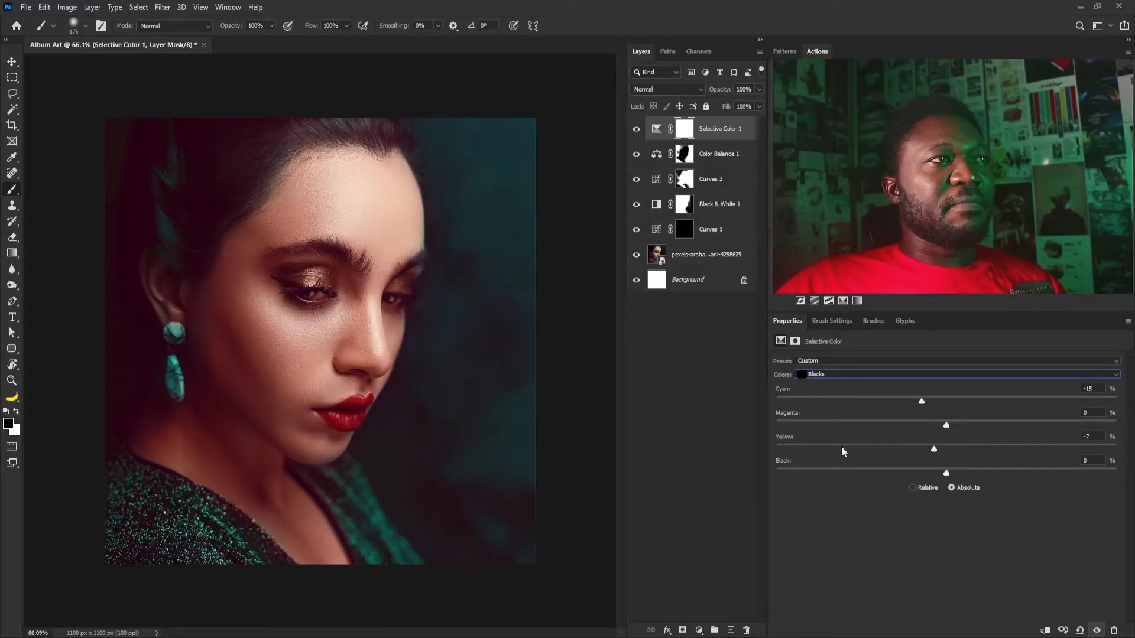
# Paint black over the hair and the dress at the near shoulder on the Color Balance mask, enlarging the brush to 400 px.
pyautogui.moveTo(334, 258)
pyautogui.mouseDown()
pyautogui.moveTo(315, 259)
pyautogui.moveTo(326, 257)
pyautogui.mouseUp()
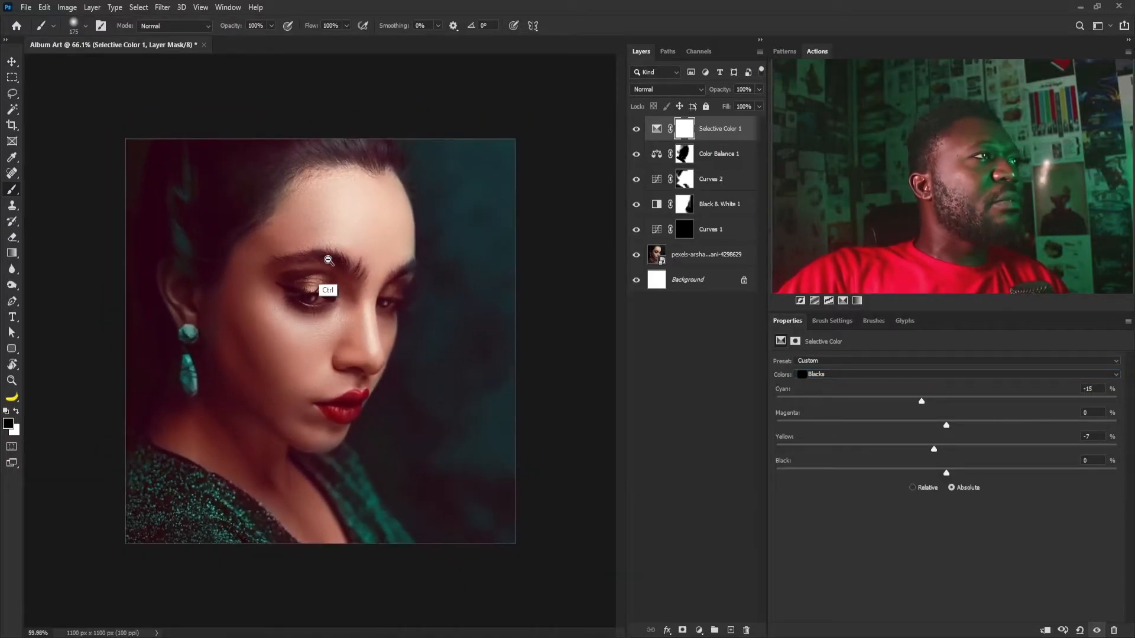
pyautogui.click(636, 153)
pyautogui.click(636, 153)
pyautogui.click(683, 153)
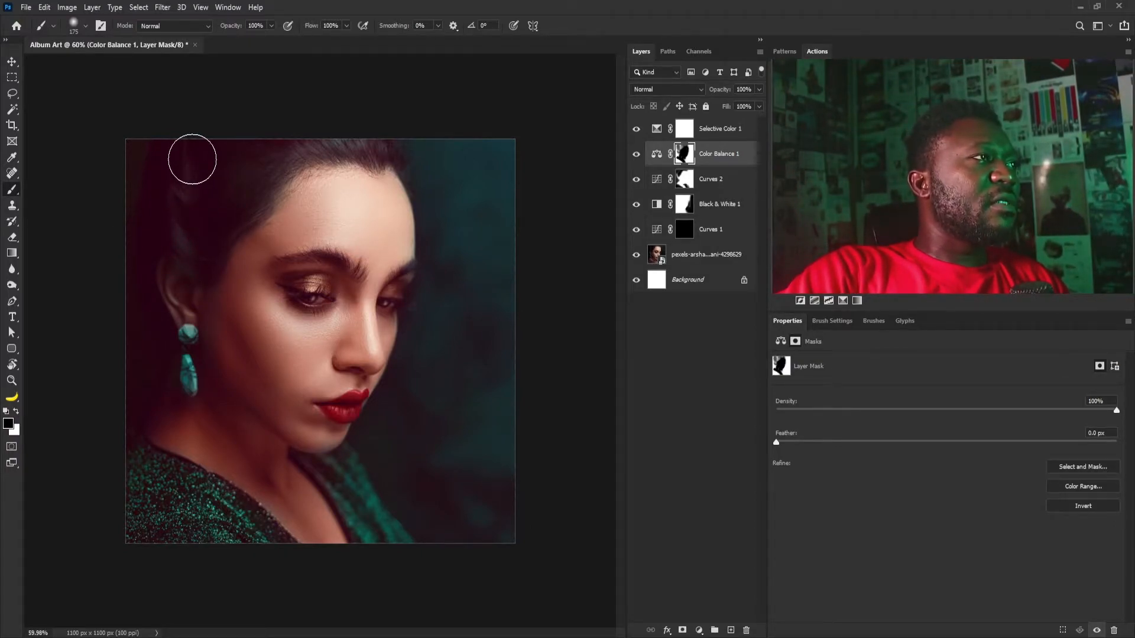
pyautogui.press(']')
pyautogui.press(']')
pyautogui.press(']')
pyautogui.press(']')
pyautogui.moveTo(152, 522)
pyautogui.mouseDown()
pyautogui.moveTo(211, 553)
pyautogui.moveTo(154, 517)
pyautogui.moveTo(208, 568)
pyautogui.moveTo(166, 531)
pyautogui.moveTo(109, 512)
pyautogui.moveTo(157, 520)
pyautogui.moveTo(212, 553)
pyautogui.mouseUp()
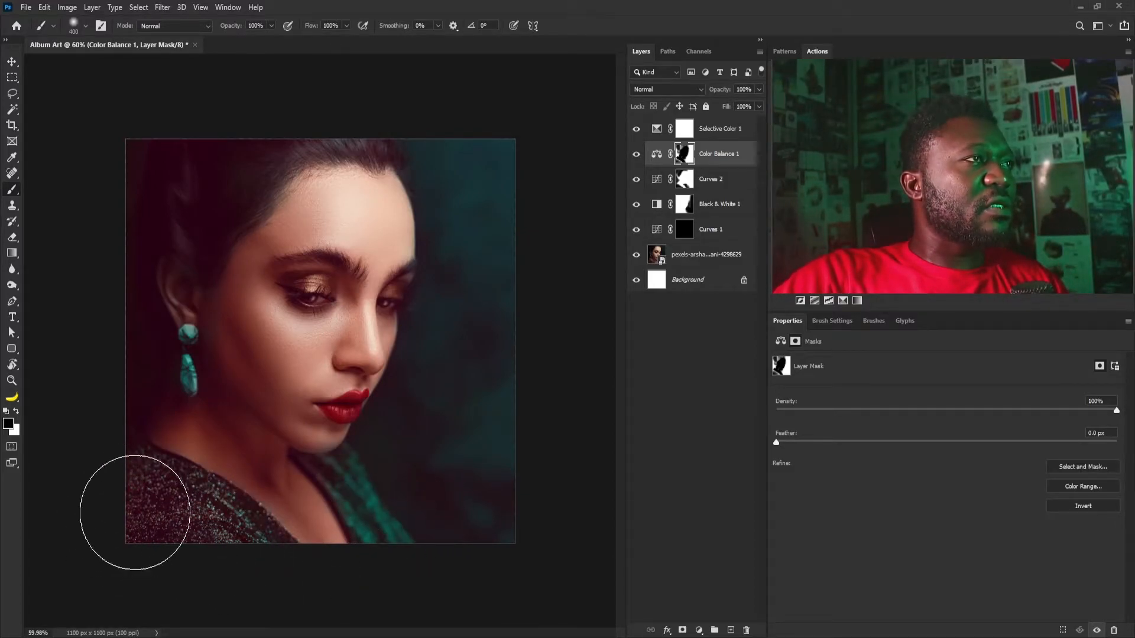
# Place the pool water photo above the Color Balance layer and scale it up to cover the whole canvas.
pyautogui.scroll(3, 320, 342)
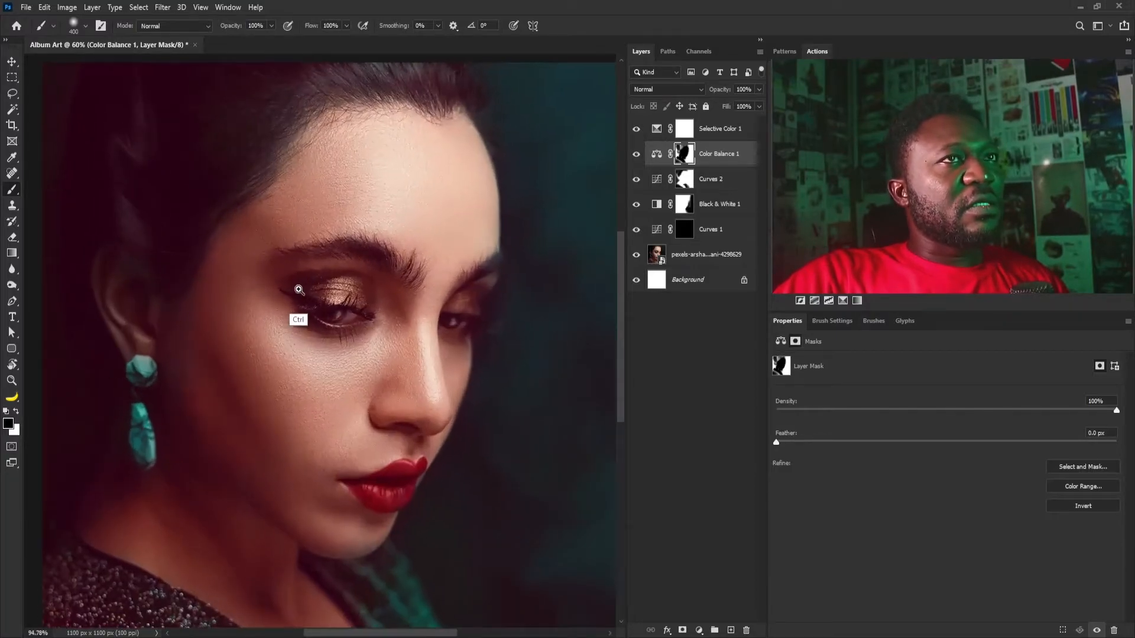
pyautogui.moveTo(315, 309)
pyautogui.mouseDown()
pyautogui.moveTo(280, 312)
pyautogui.moveTo(293, 307)
pyautogui.mouseUp()
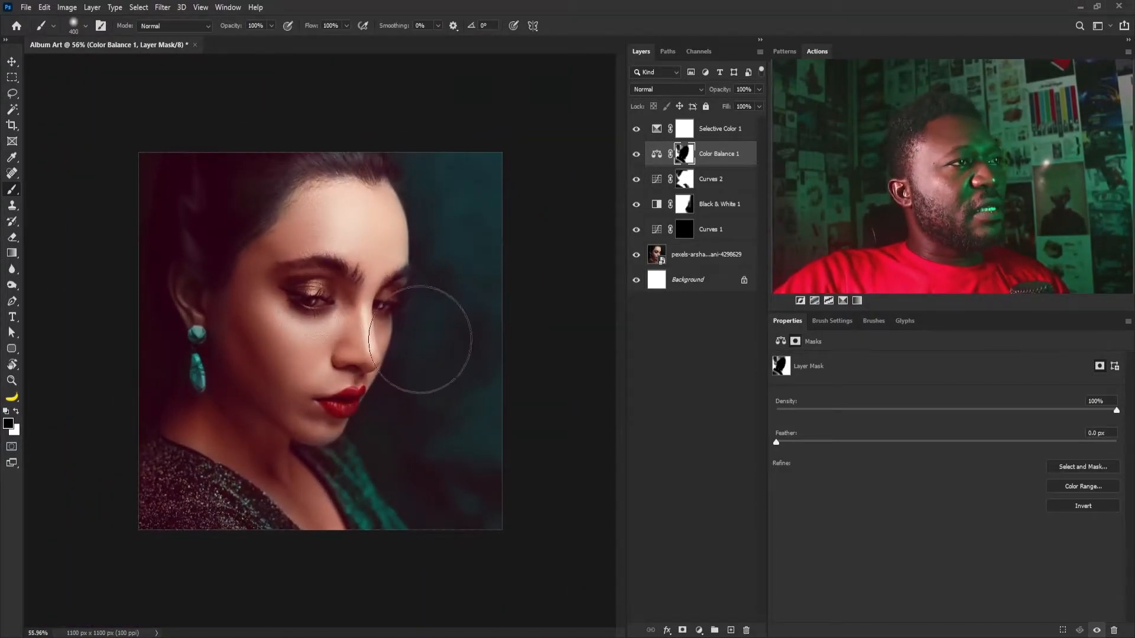
pyautogui.moveTo(301, 297); pyautogui.dragTo(298, 303)
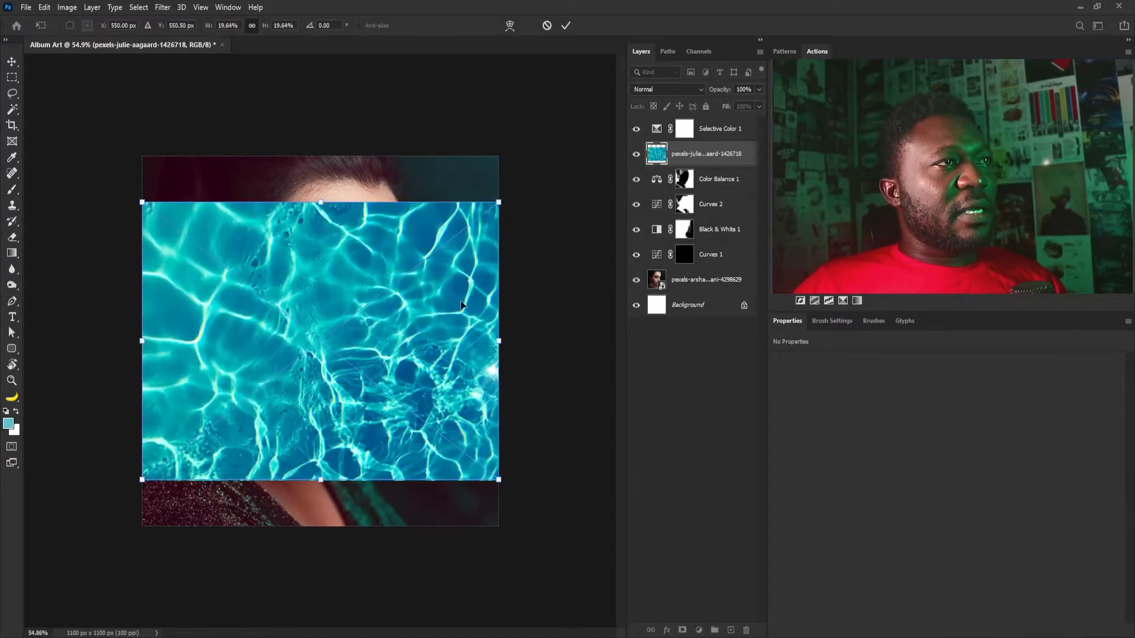
pyautogui.moveTo(499, 202); pyautogui.dragTo(562, 144)
pyautogui.press('Return')
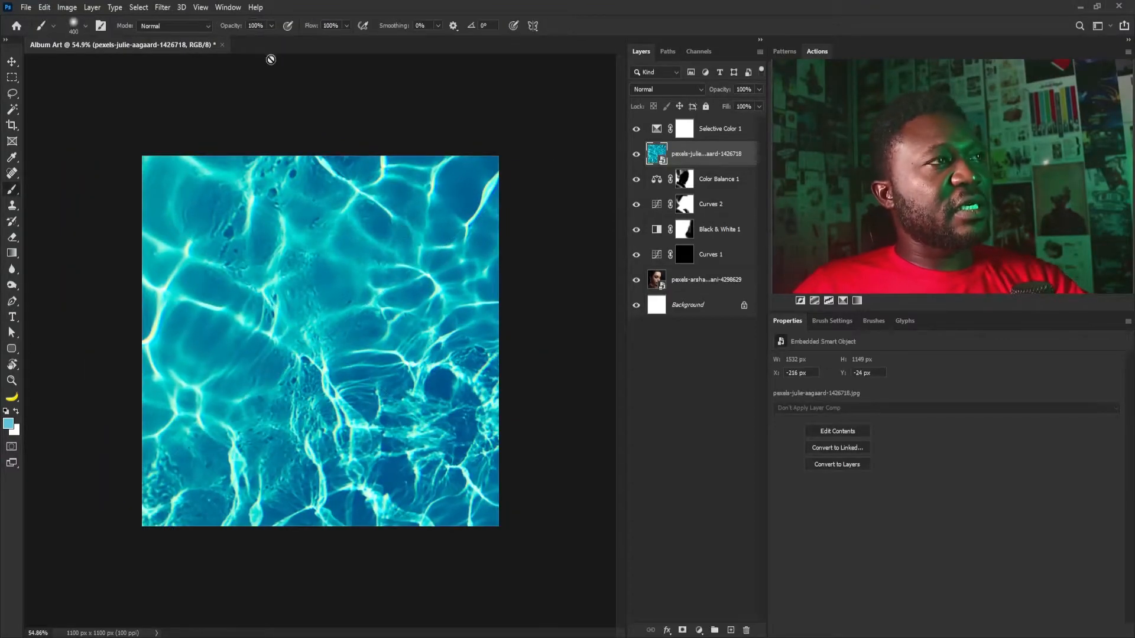
# Apply a Gaussian Blur smart filter with a 4.2 pixel radius to the water photo.
pyautogui.click(162, 7)
pyautogui.moveTo(189, 147)
pyautogui.click(337, 192)
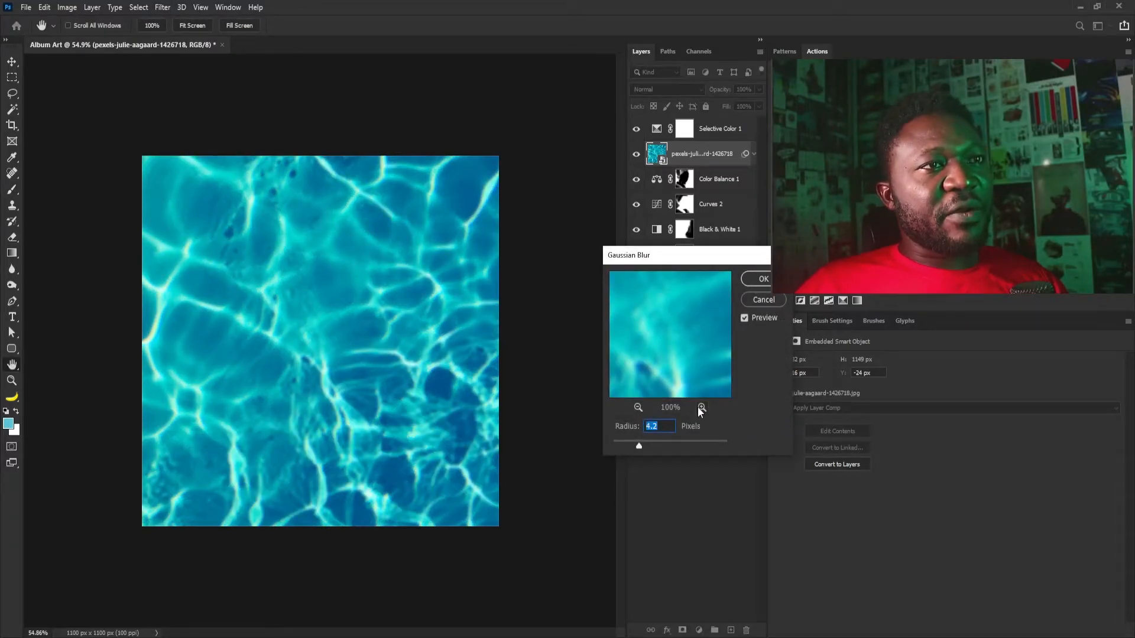
pyautogui.click(757, 282)
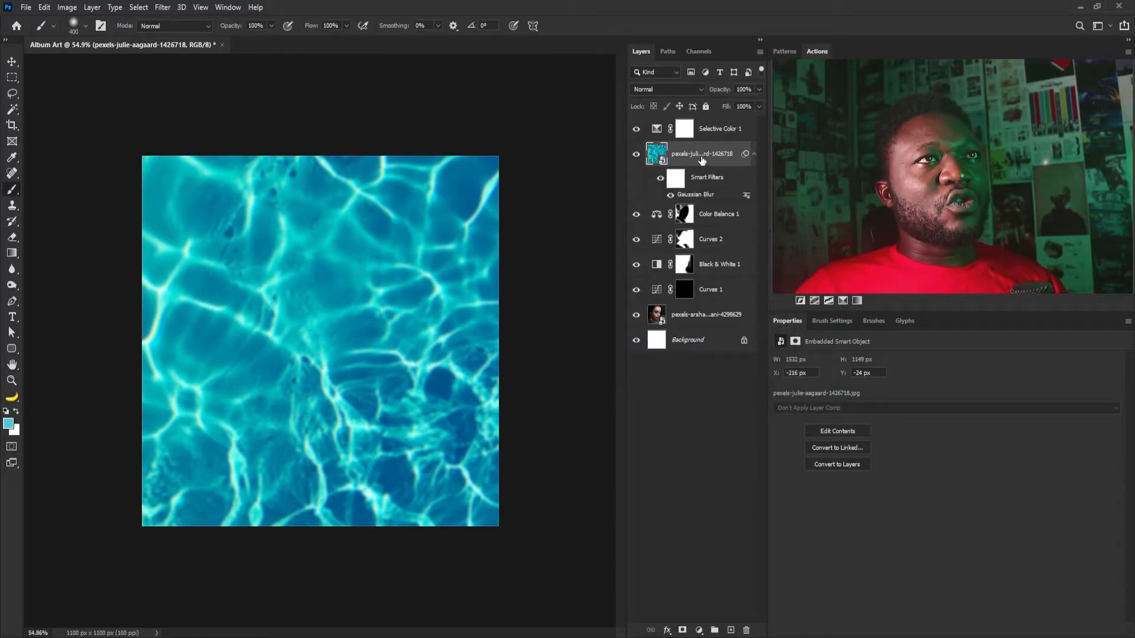
# Move the water photo to the top of the layer stack and hide it with an inverted, black layer mask.
pyautogui.moveTo(694, 160); pyautogui.dragTo(703, 126)
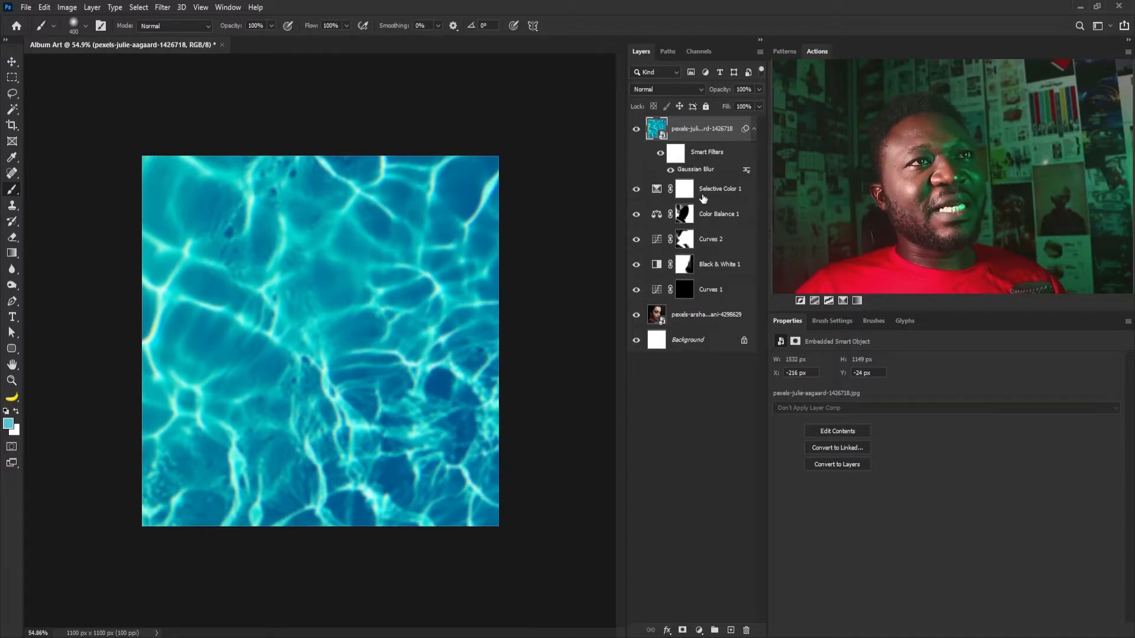
pyautogui.click(753, 129)
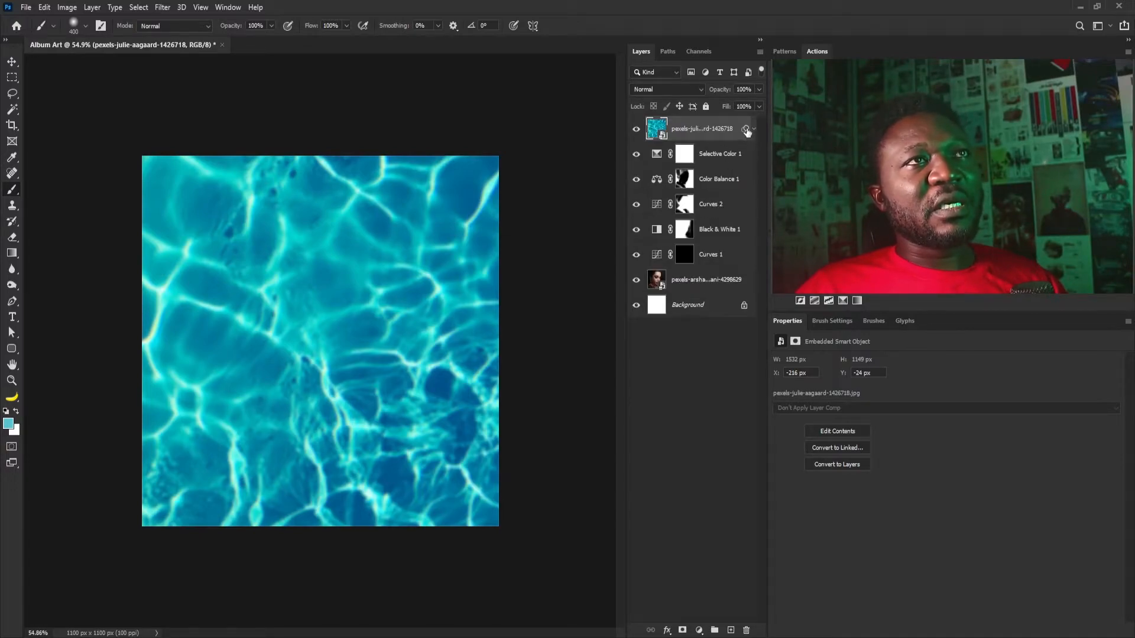
pyautogui.click(681, 631)
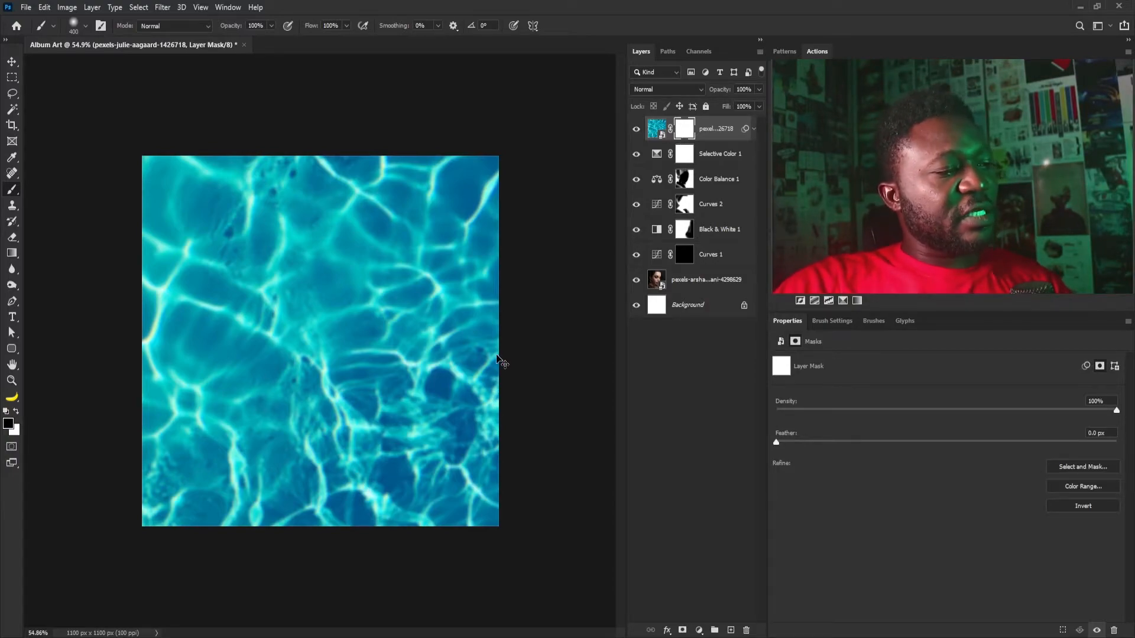
pyautogui.hotkey('ctrl', 'i')
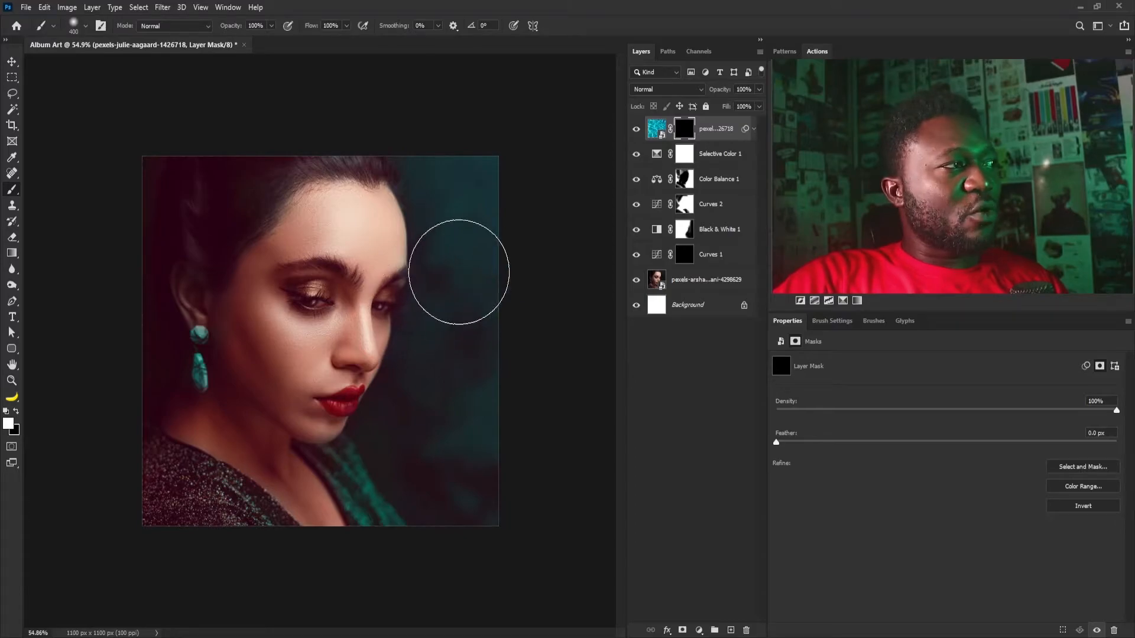
# Softly paint white on the water layer's mask over the background and the dress's lower corner with a 400 px brush.
pyautogui.moveTo(491, 195); pyautogui.dragTo(493, 214)
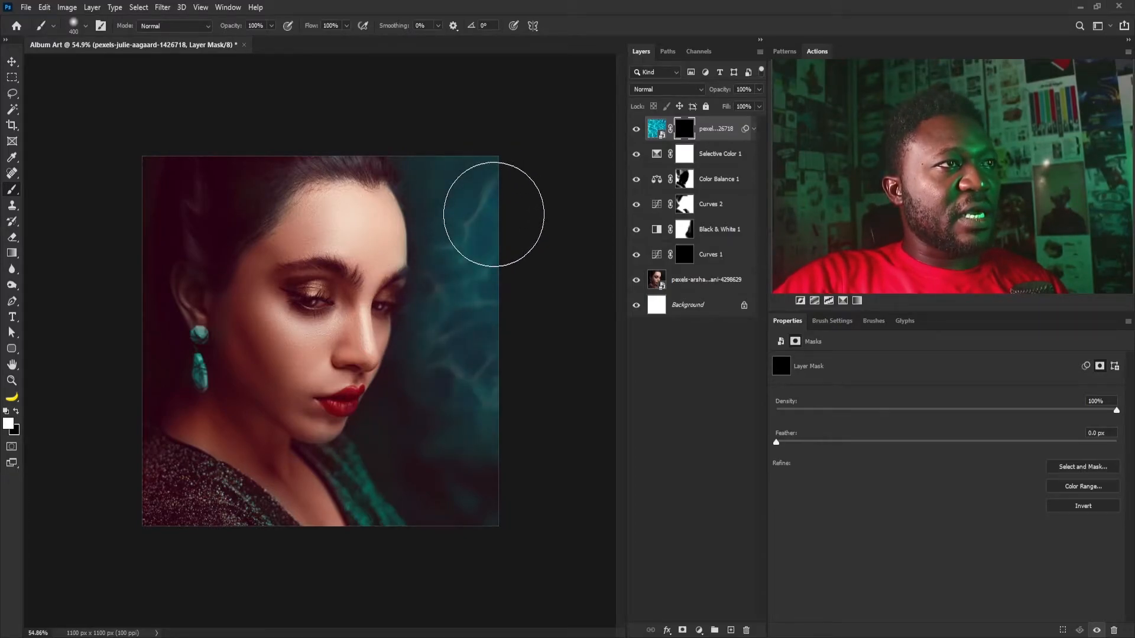
pyautogui.click(88, 517)
pyautogui.moveTo(88, 517); pyautogui.dragTo(151, 508)
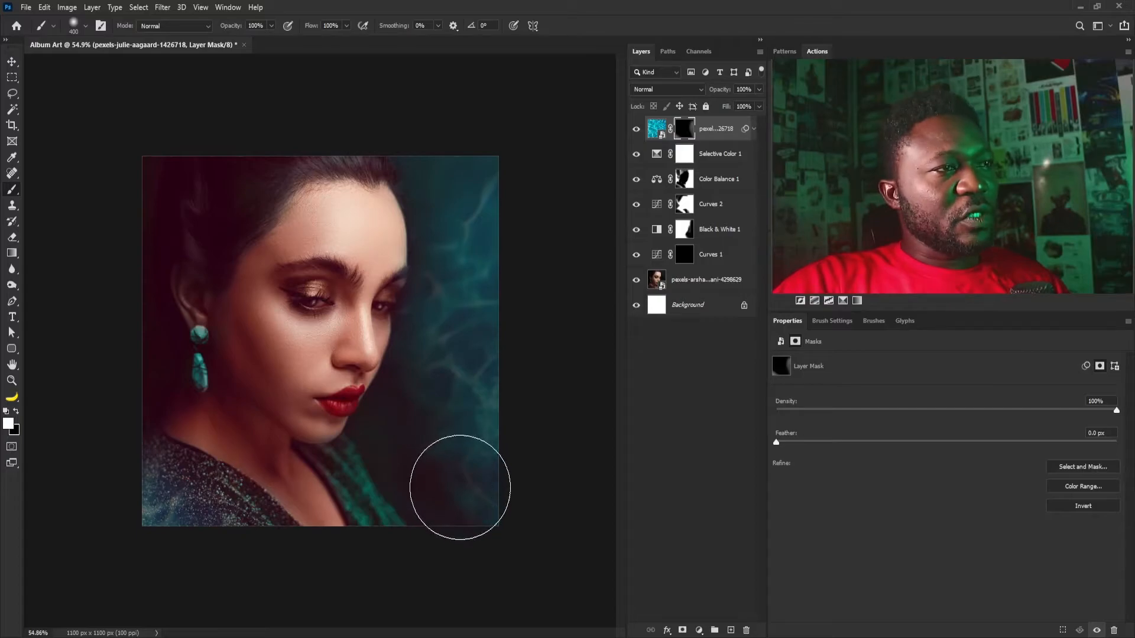
pyautogui.moveTo(464, 509)
pyautogui.mouseDown()
pyautogui.moveTo(449, 528)
pyautogui.moveTo(438, 499)
pyautogui.mouseUp()
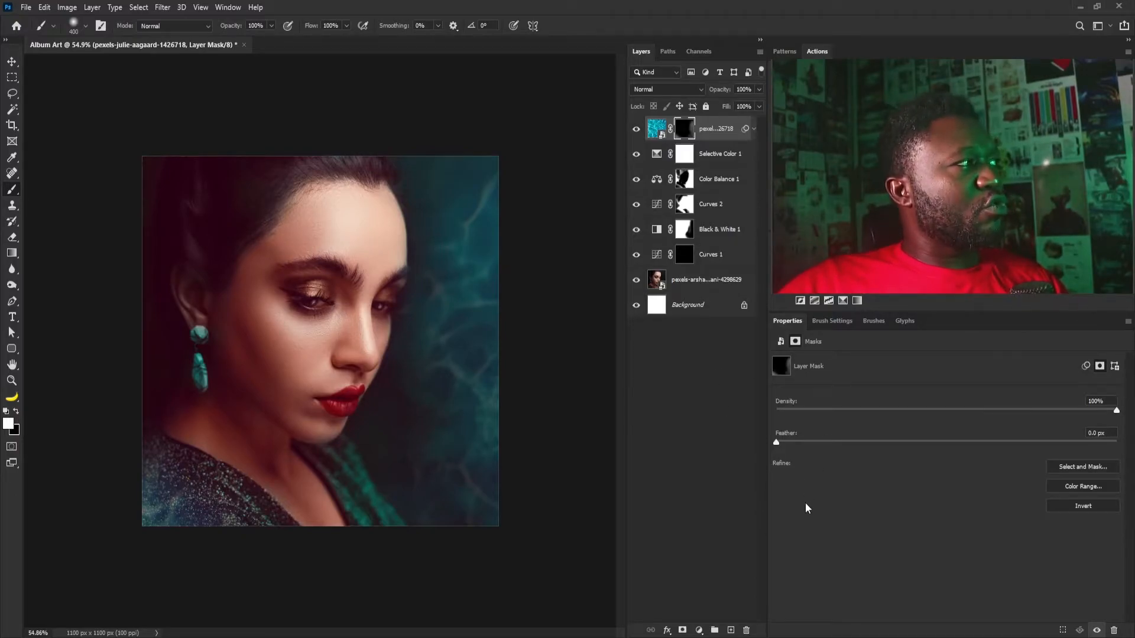
# Create a new layer named Blues above the water layer.
pyautogui.press('alt')
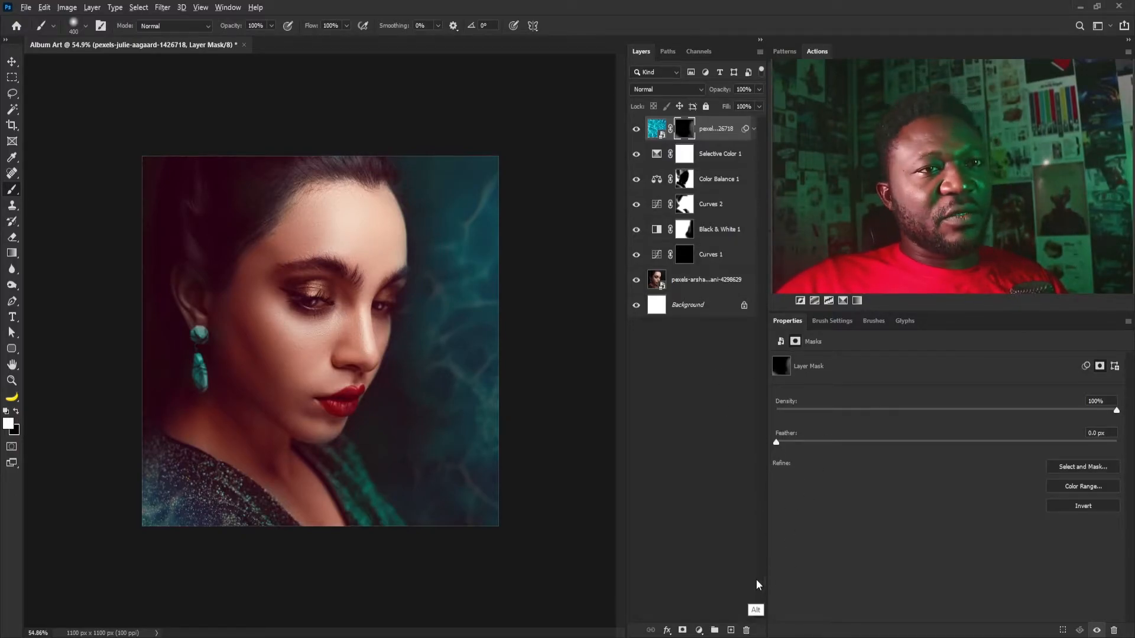
pyautogui.keyDown('alt'); pyautogui.click(731, 630); pyautogui.keyUp('alt')
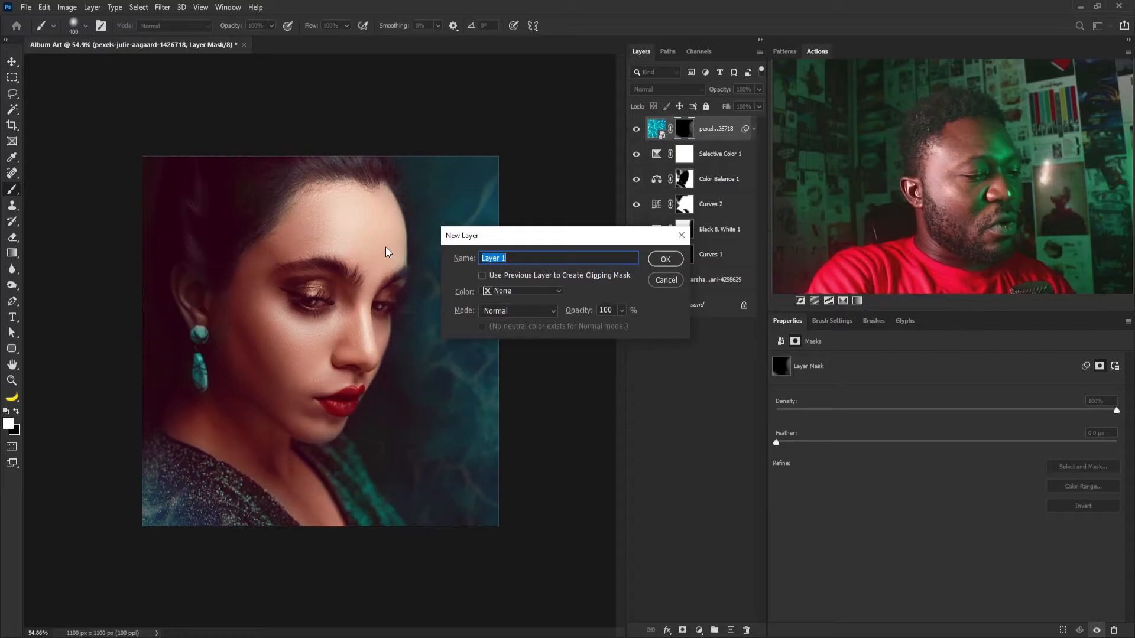
pyautogui.write('Blues')
pyautogui.press('Return')
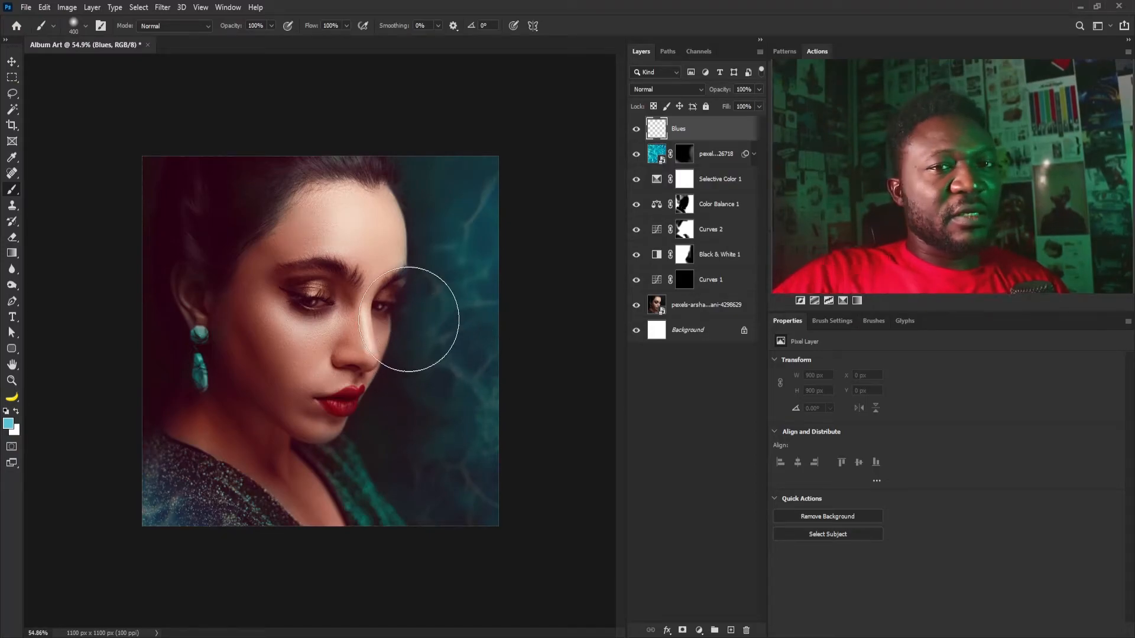
# Undo a test dab of light blue on the Blues layer and set the foreground color to #0199d2.
pyautogui.click(416, 366)
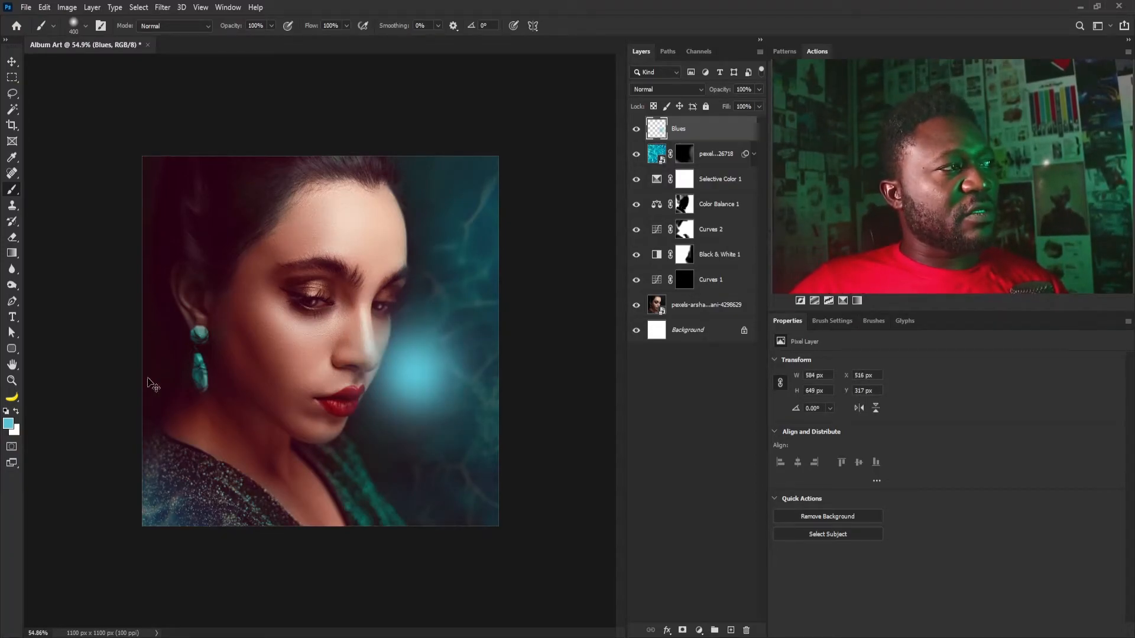
pyautogui.hotkey('ctrl', 'z')
pyautogui.click(8, 423)
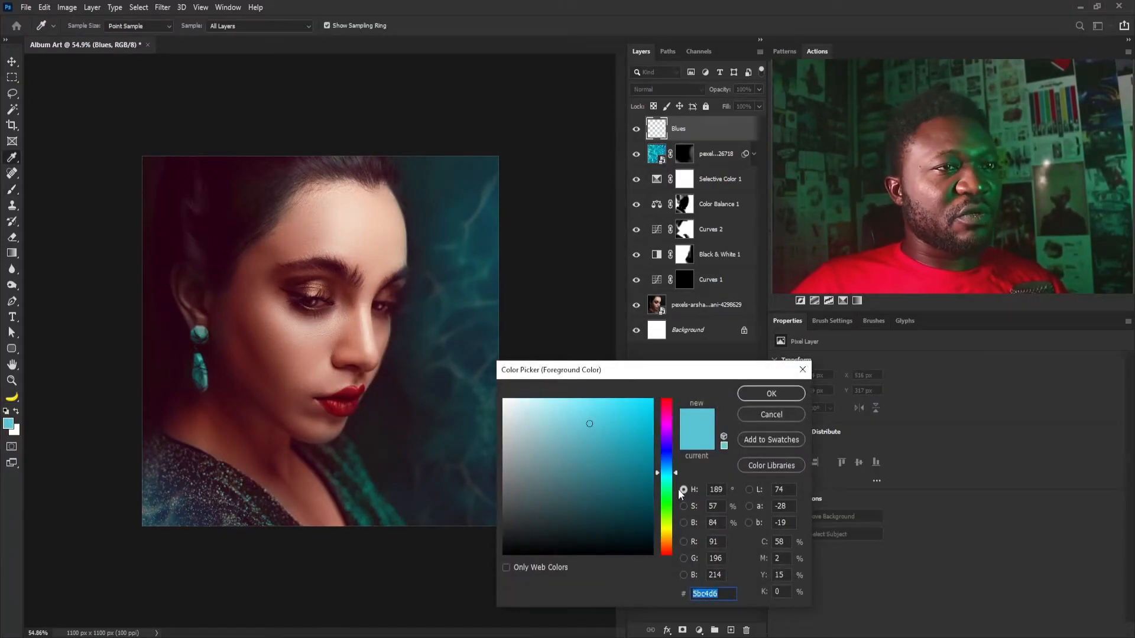
pyautogui.moveTo(675, 472)
pyautogui.mouseDown()
pyautogui.moveTo(677, 482)
pyautogui.moveTo(651, 416)
pyautogui.mouseUp()
pyautogui.moveTo(676, 481); pyautogui.dragTo(676, 471)
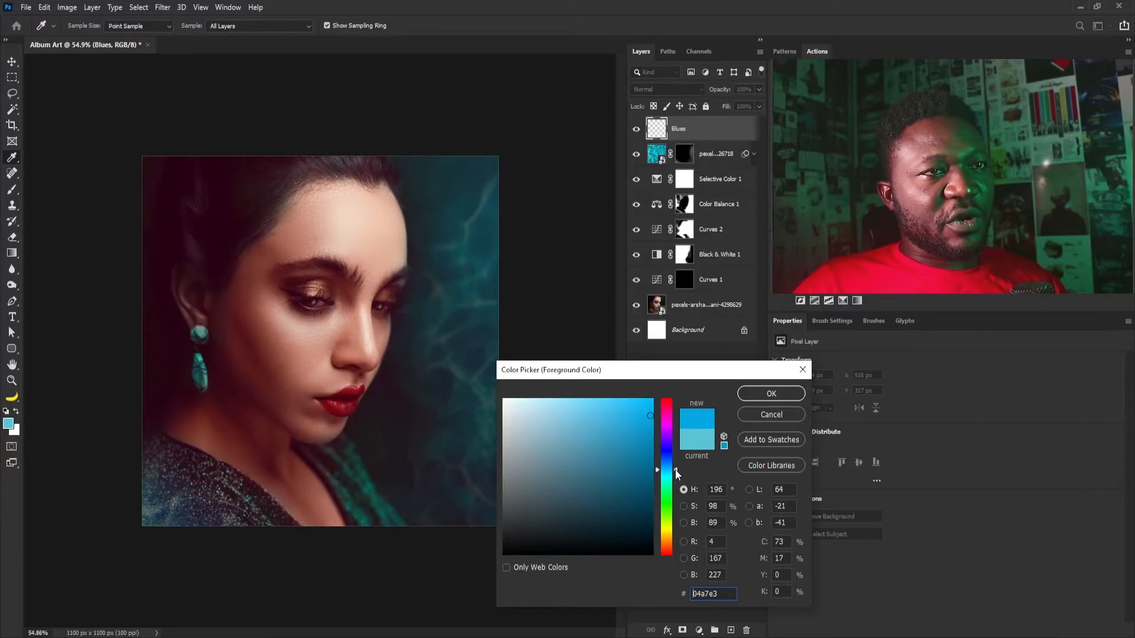
pyautogui.click(653, 427)
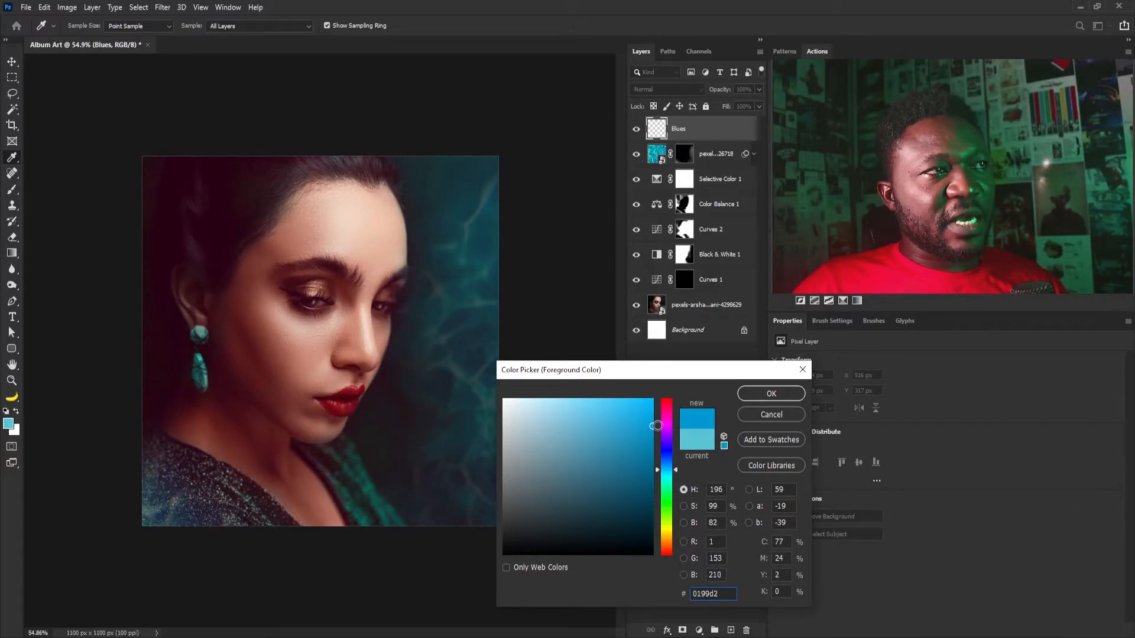
pyautogui.click(749, 393)
# Paint one soft blue dab on the Blues layer, enlarge it to about 1907 px wide and move it over the background.
pyautogui.press('b')
pyautogui.click(316, 354)
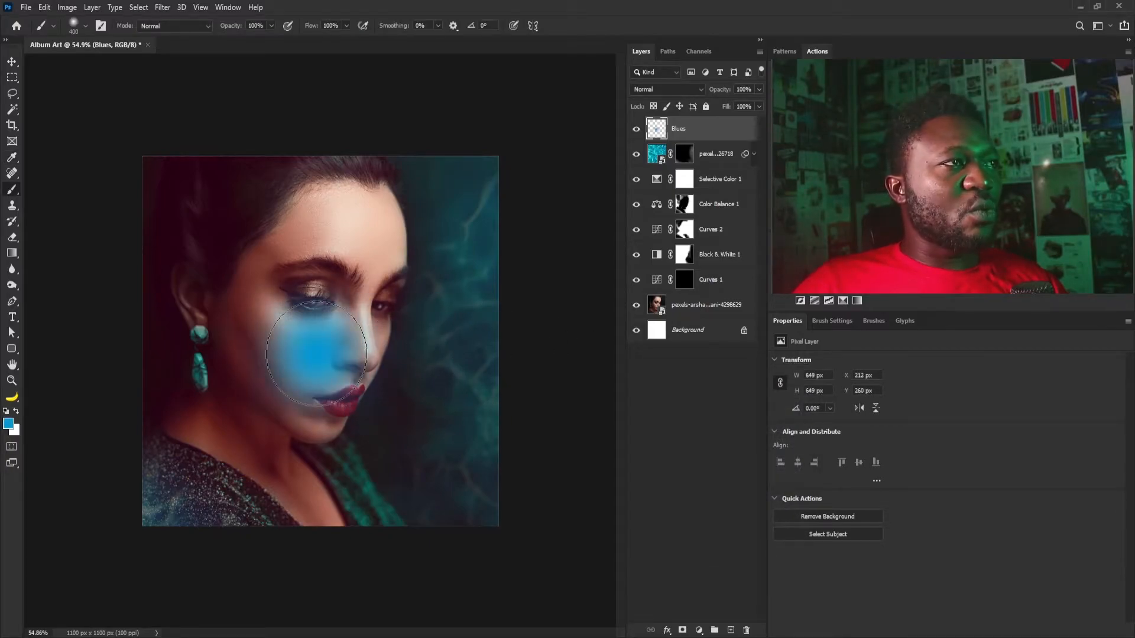
pyautogui.hotkey('ctrl', 't')
pyautogui.moveTo(421, 460)
pyautogui.mouseDown()
pyautogui.moveTo(437, 454)
pyautogui.moveTo(591, 618)
pyautogui.moveTo(627, 635)
pyautogui.mouseUp()
pyautogui.moveTo(291, 363)
pyautogui.mouseDown()
pyautogui.moveTo(492, 364)
pyautogui.moveTo(520, 349)
pyautogui.mouseUp()
pyautogui.press('Return')
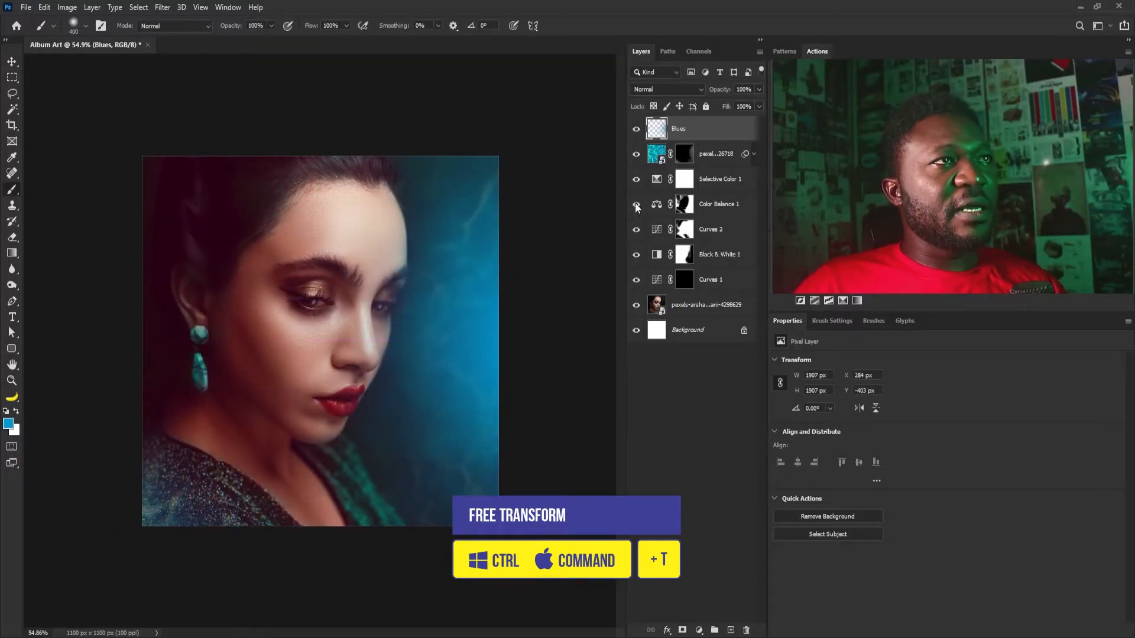
# Set the Blues layer to Screen blending and reposition its glow beside the face at about X 147 px, Y -387 px.
pyautogui.click(689, 87)
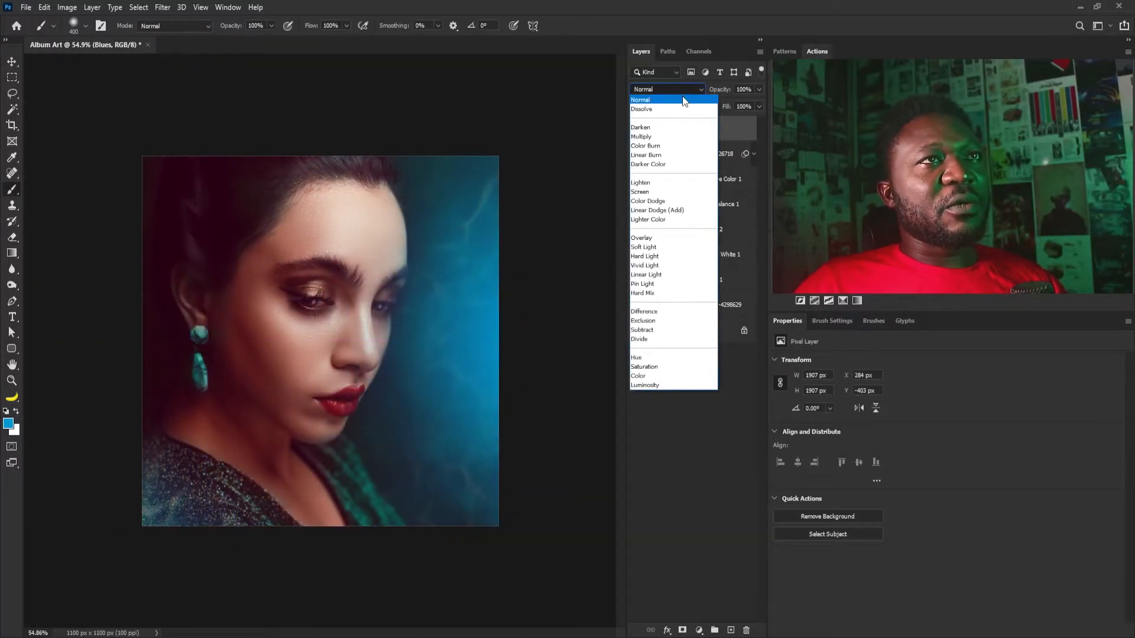
pyautogui.click(662, 190)
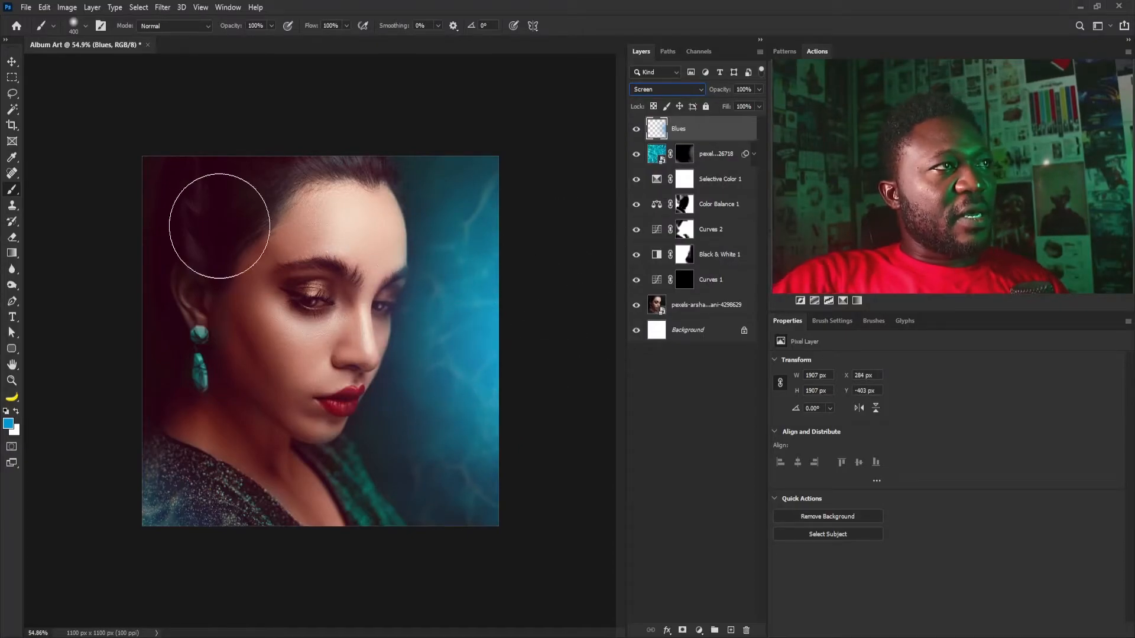
pyautogui.click(12, 61)
pyautogui.moveTo(467, 320)
pyautogui.mouseDown()
pyautogui.moveTo(415, 330)
pyautogui.moveTo(450, 335)
pyautogui.mouseUp()
pyautogui.moveTo(432, 336); pyautogui.dragTo(436, 336)
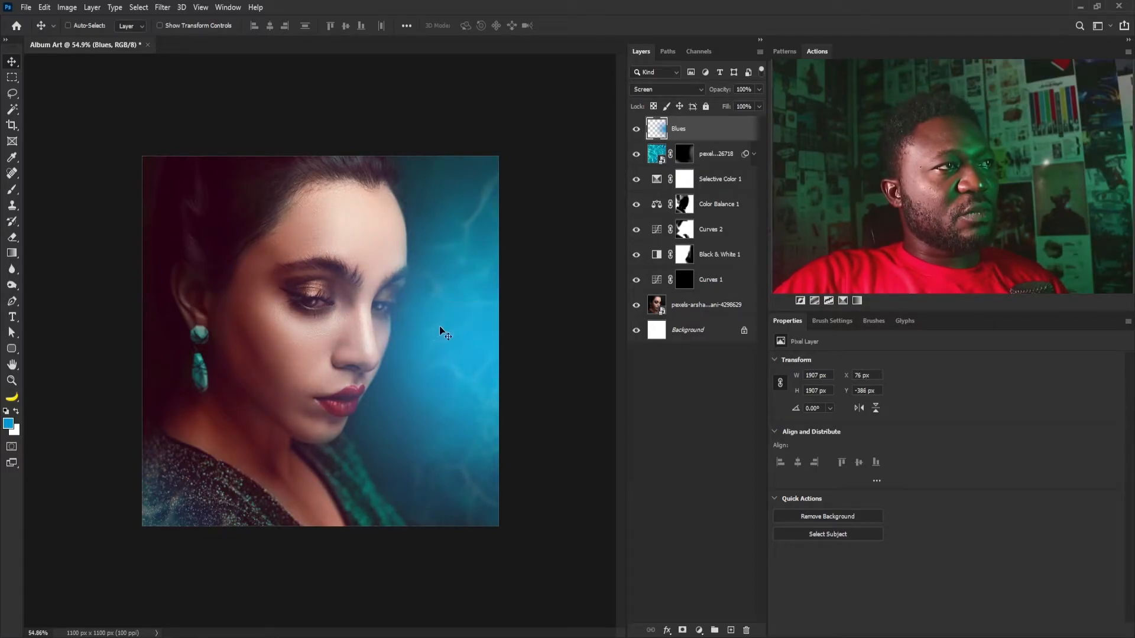
pyautogui.rightClick(453, 328)
pyautogui.click(475, 321)
pyautogui.moveTo(473, 316); pyautogui.dragTo(496, 316)
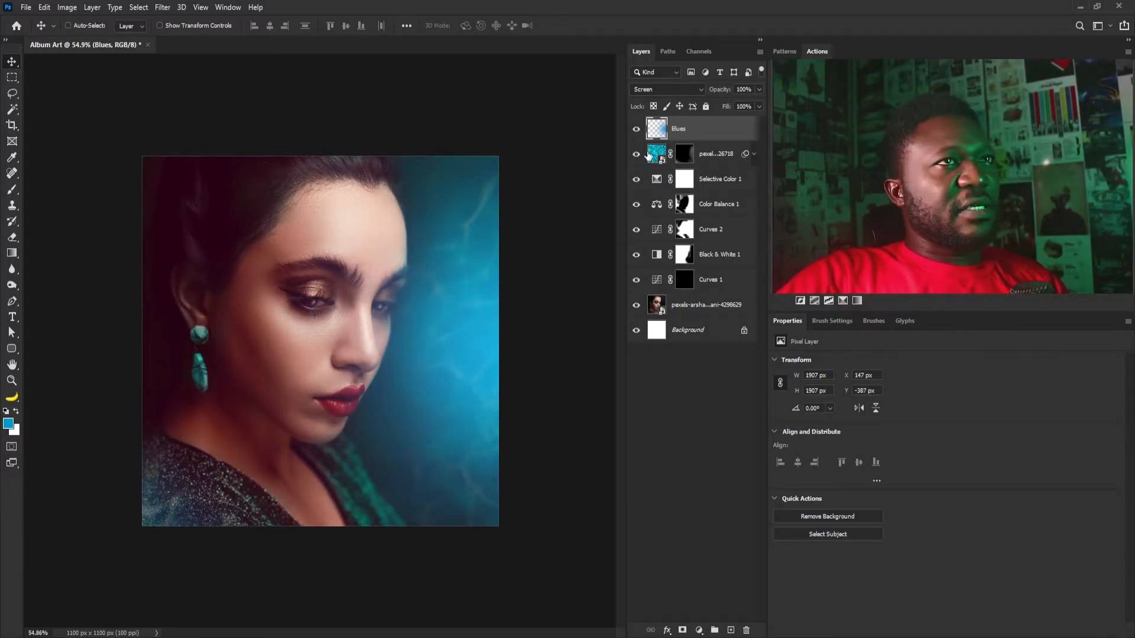
# Create a new layer named Highlight above the Blues layer.
pyautogui.click(733, 631)
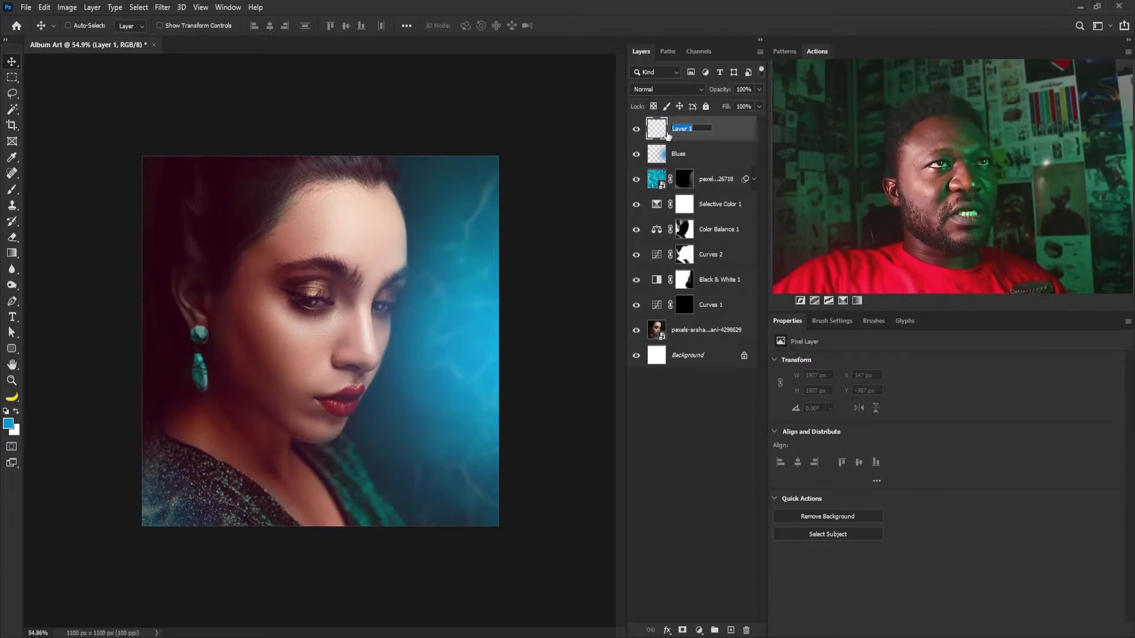
pyautogui.write('Highlight')
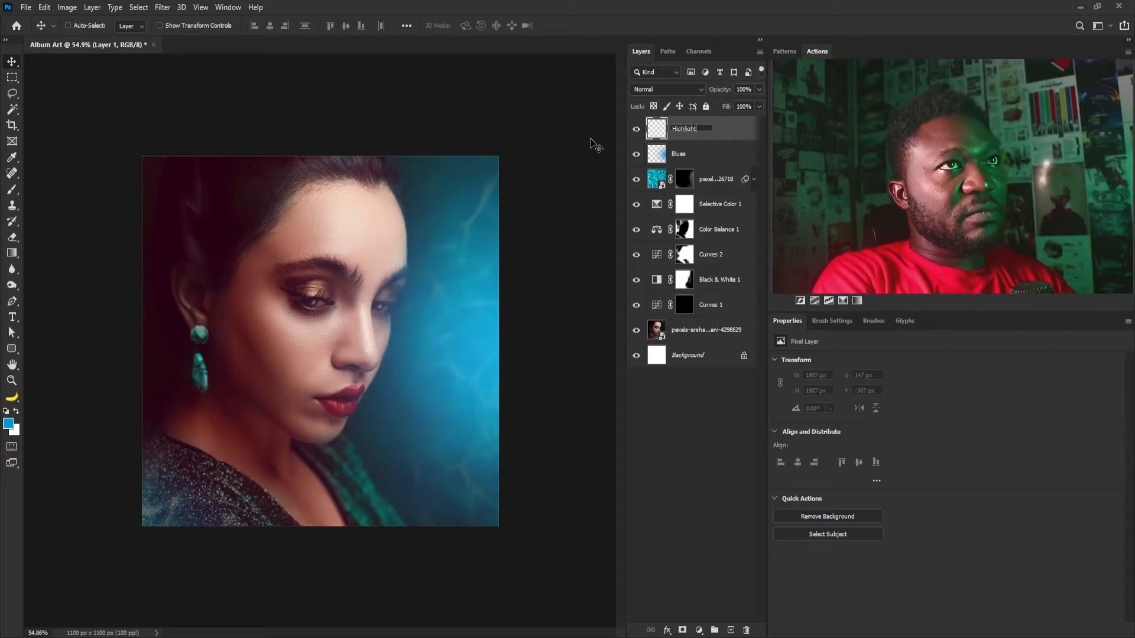
pyautogui.press('Return')
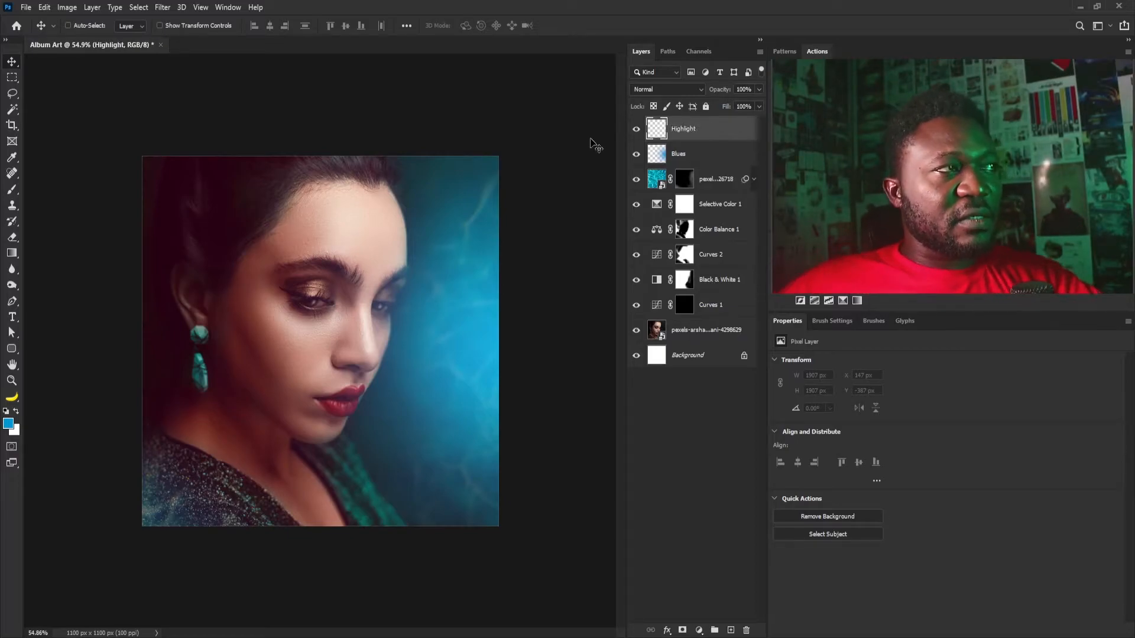
# Choose a lighter blue foreground color and paint one soft 200 px brush dab on the Highlight layer beside the lips.
pyautogui.click(8, 423)
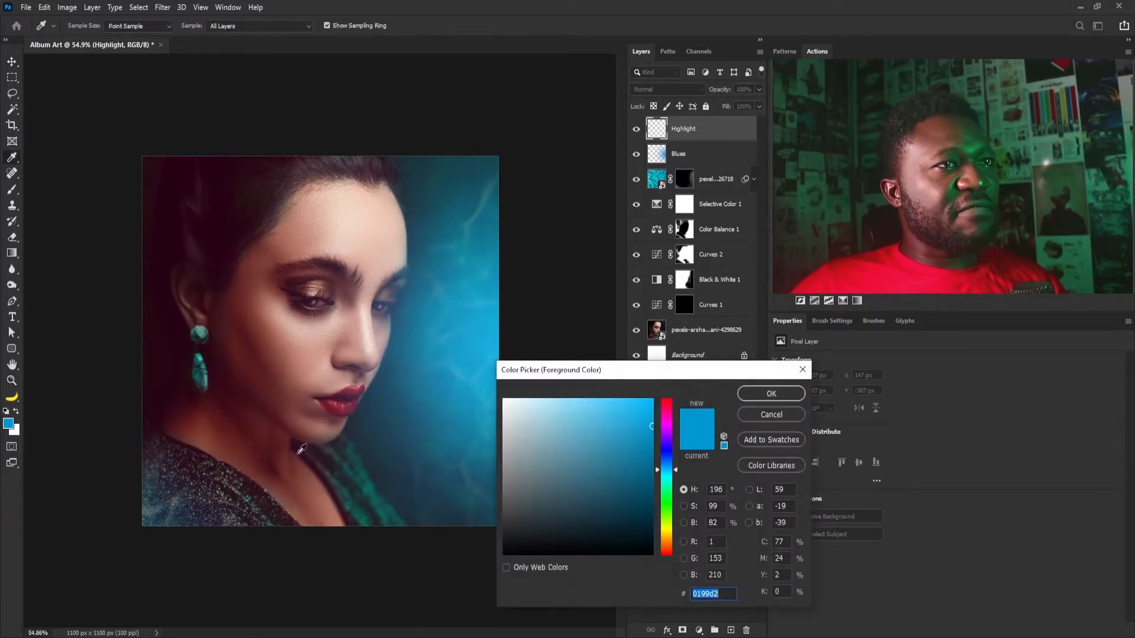
pyautogui.click(611, 403)
pyautogui.click(771, 395)
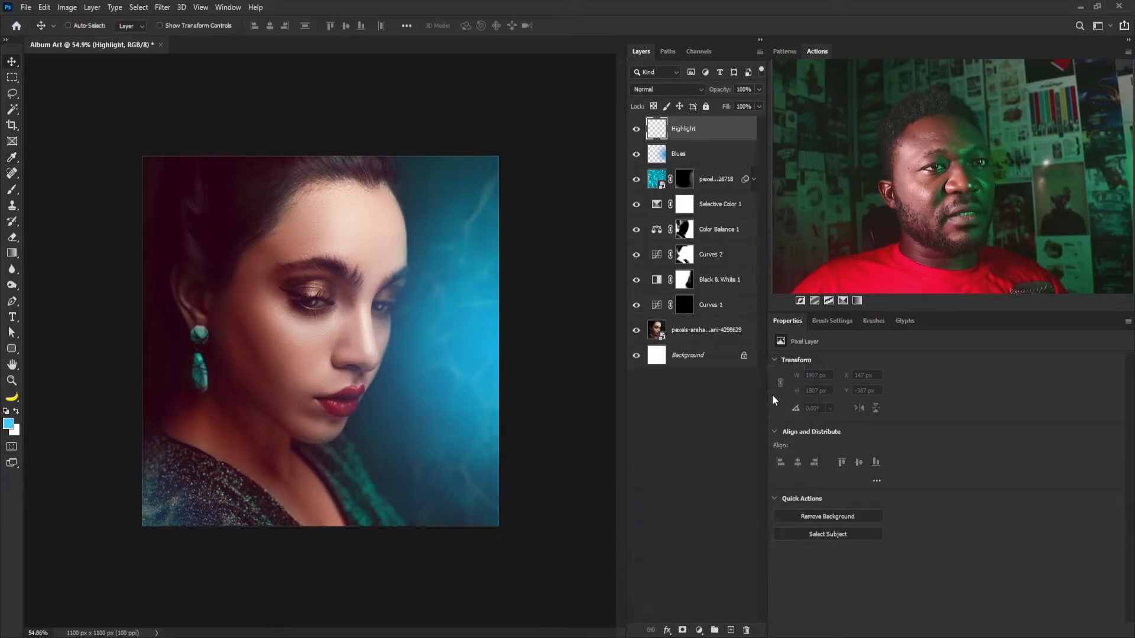
pyautogui.press('b')
pyautogui.press('[')
pyautogui.press('[')
pyautogui.click(410, 367)
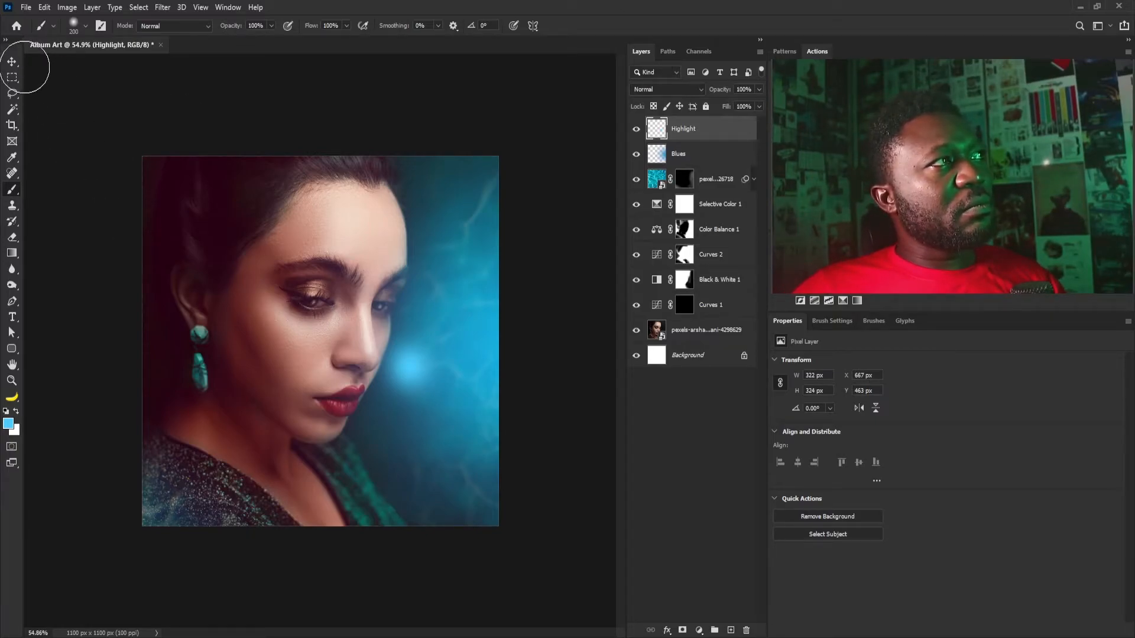
# Enlarge the Highlight dab to about 1175 px wide and move it to the background's outer edge at about X 777 px, Y 0 px.
pyautogui.press('v')
pyautogui.hotkey('ctrl', 't')
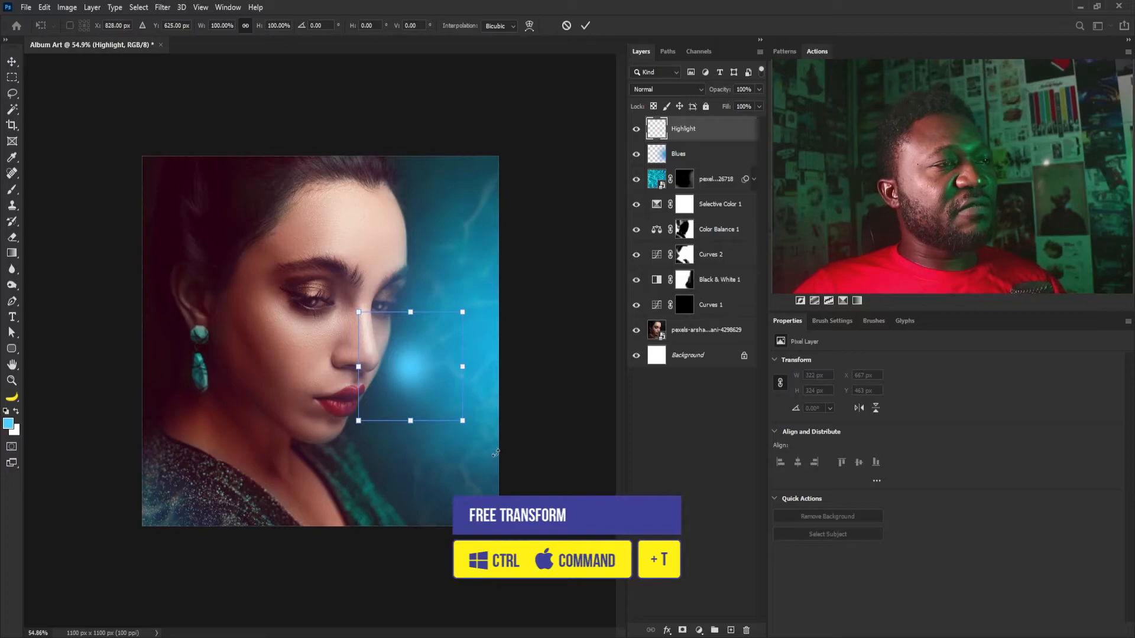
pyautogui.moveTo(462, 420); pyautogui.dragTo(601, 565)
pyautogui.moveTo(411, 432); pyautogui.dragTo(582, 383)
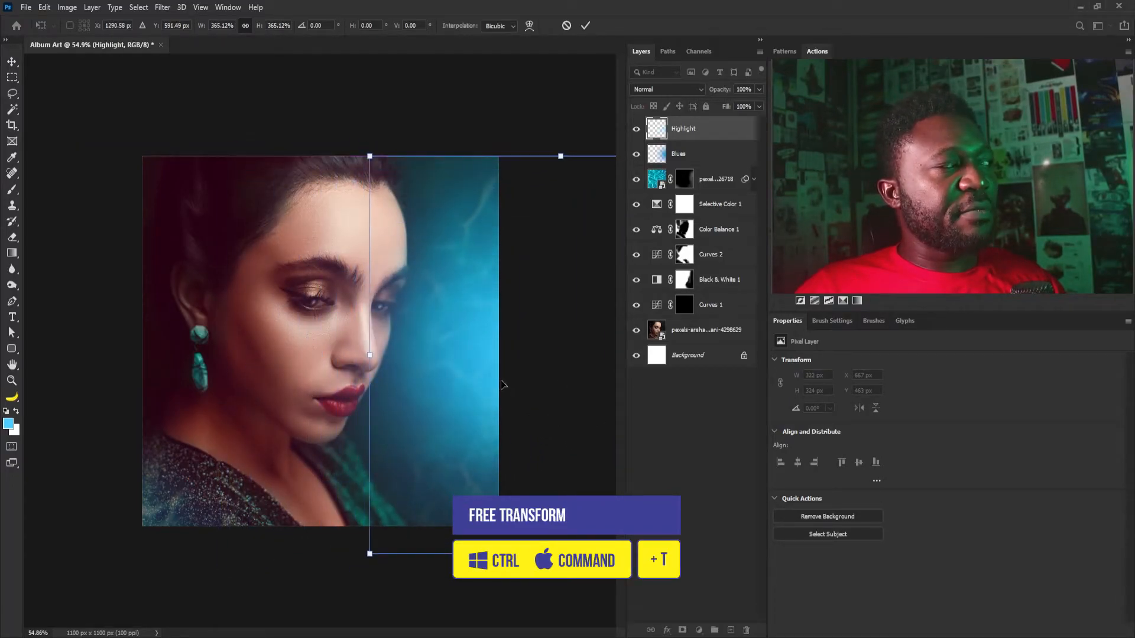
pyautogui.press('Return')
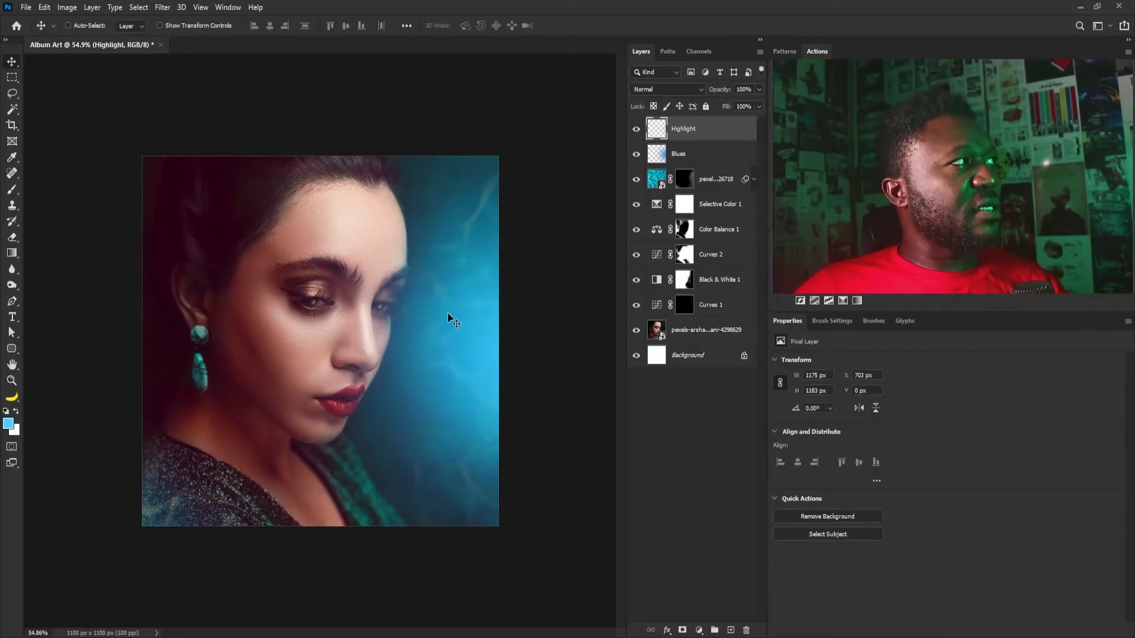
pyautogui.moveTo(506, 361); pyautogui.dragTo(521, 361)
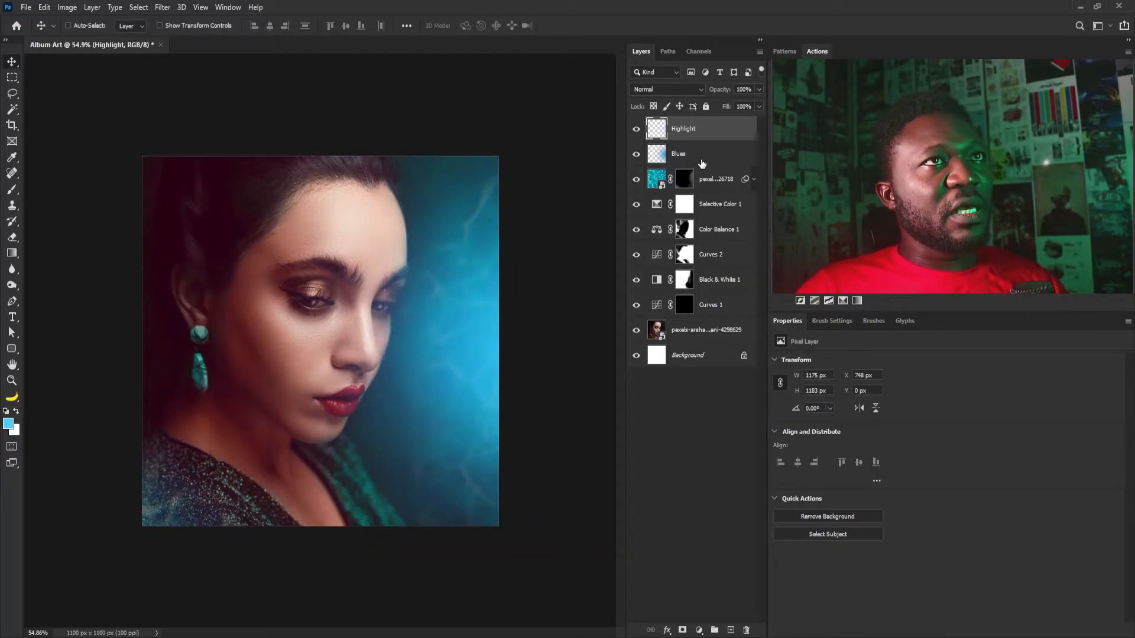
pyautogui.moveTo(487, 326); pyautogui.dragTo(498, 354)
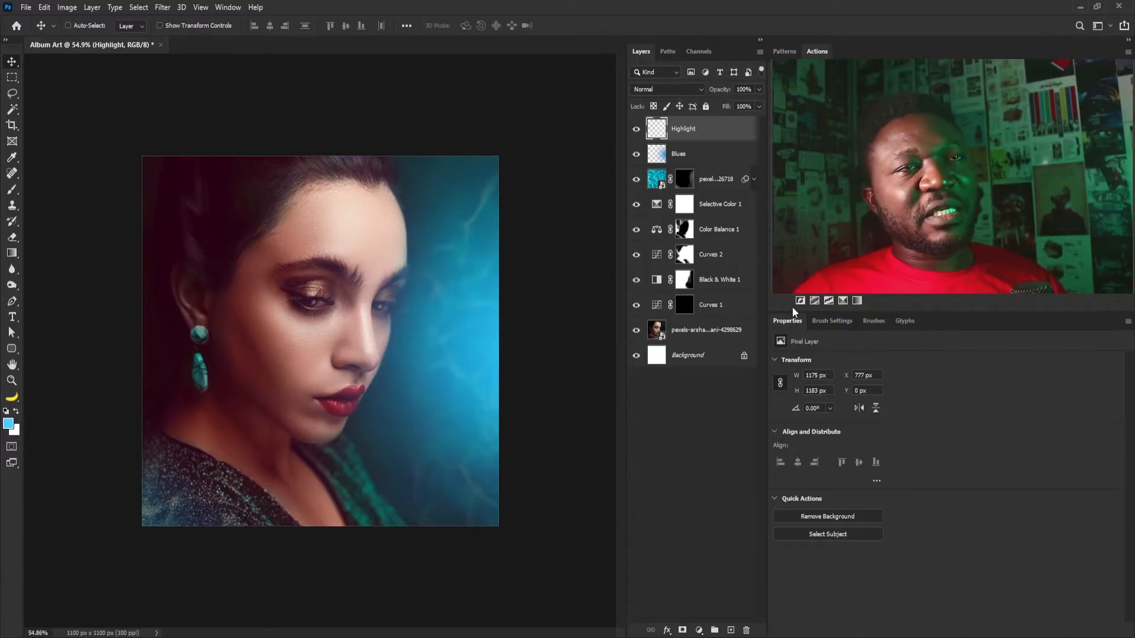
# Add an Exposure adjustment layer with exposure +2.13 and invert its mask to black.
pyautogui.click(698, 630)
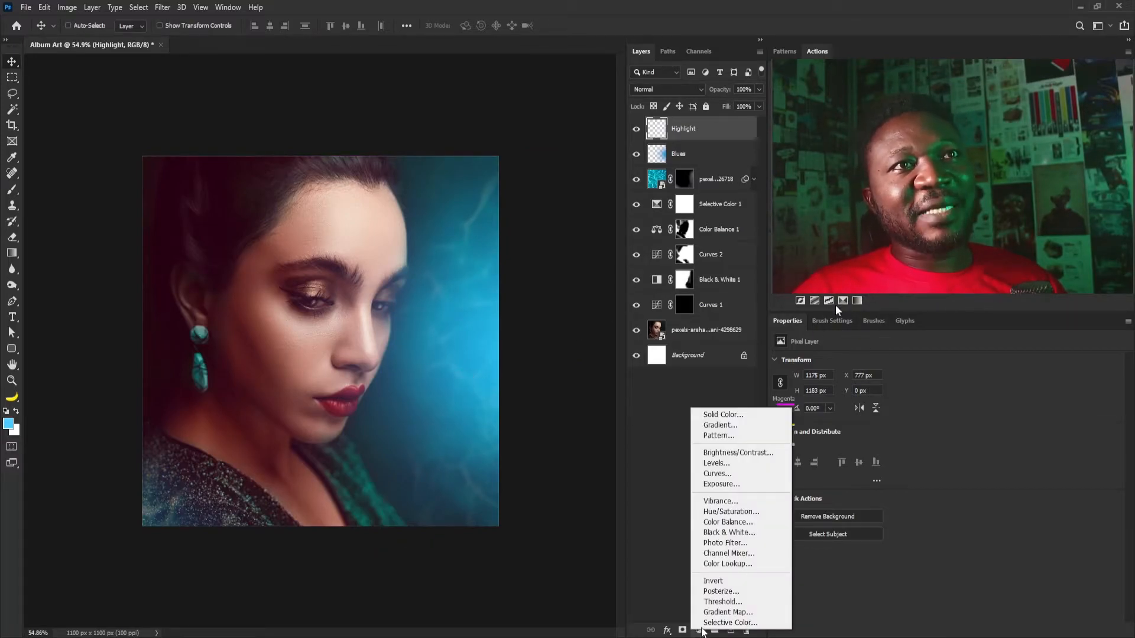
pyautogui.click(724, 486)
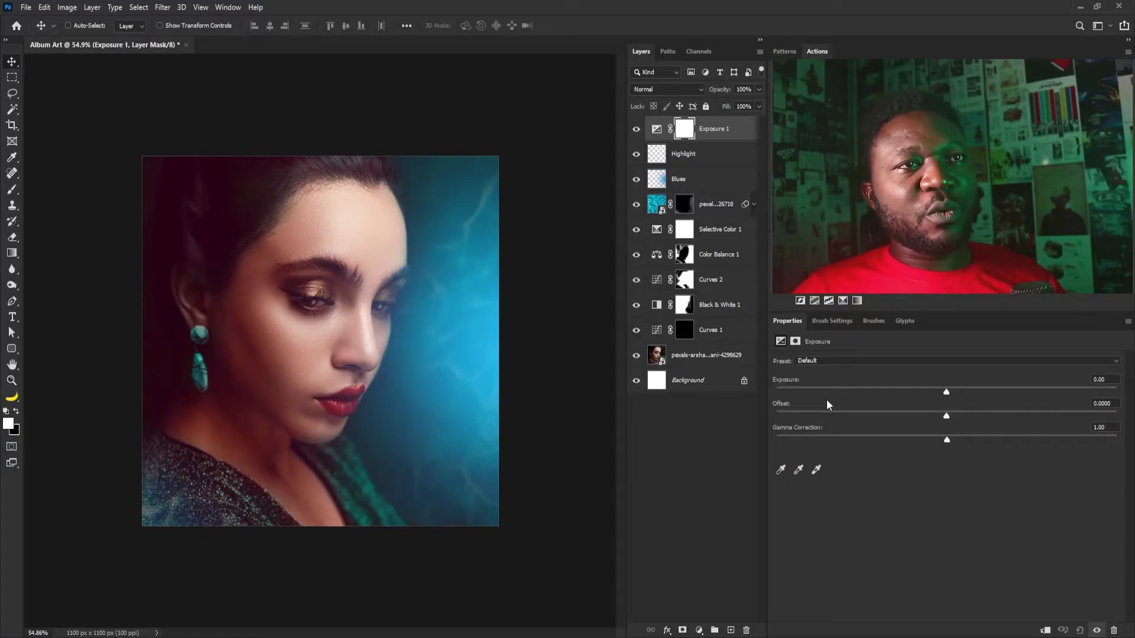
pyautogui.moveTo(947, 391); pyautogui.dragTo(1001, 390)
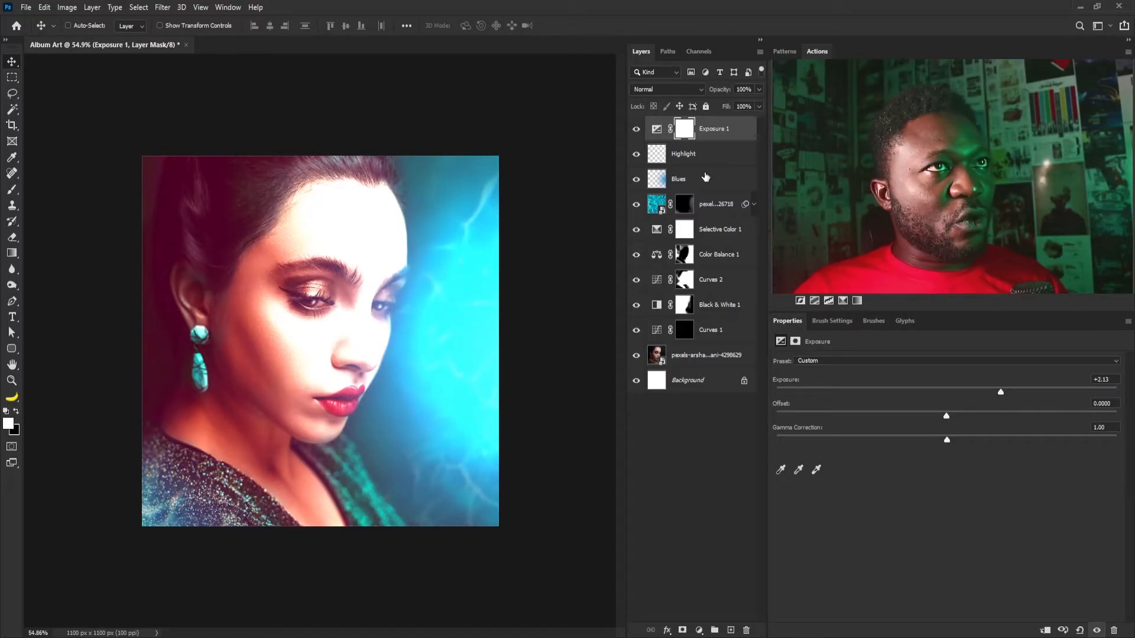
pyautogui.press('ctrl')
pyautogui.hotkey('ctrl', 'i')
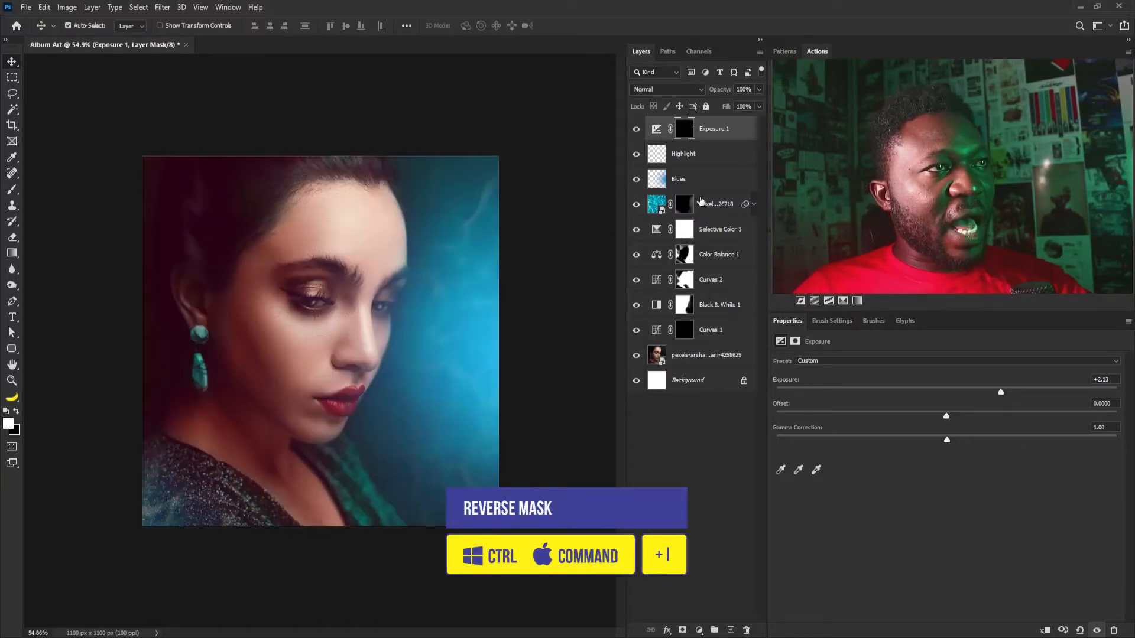
# Dab white on the Exposure 1 mask at the background's outer edge with soft 500 px and 700 px brushes.
pyautogui.press('b')
pyautogui.press(']')
pyautogui.press(']')
pyautogui.press(']')
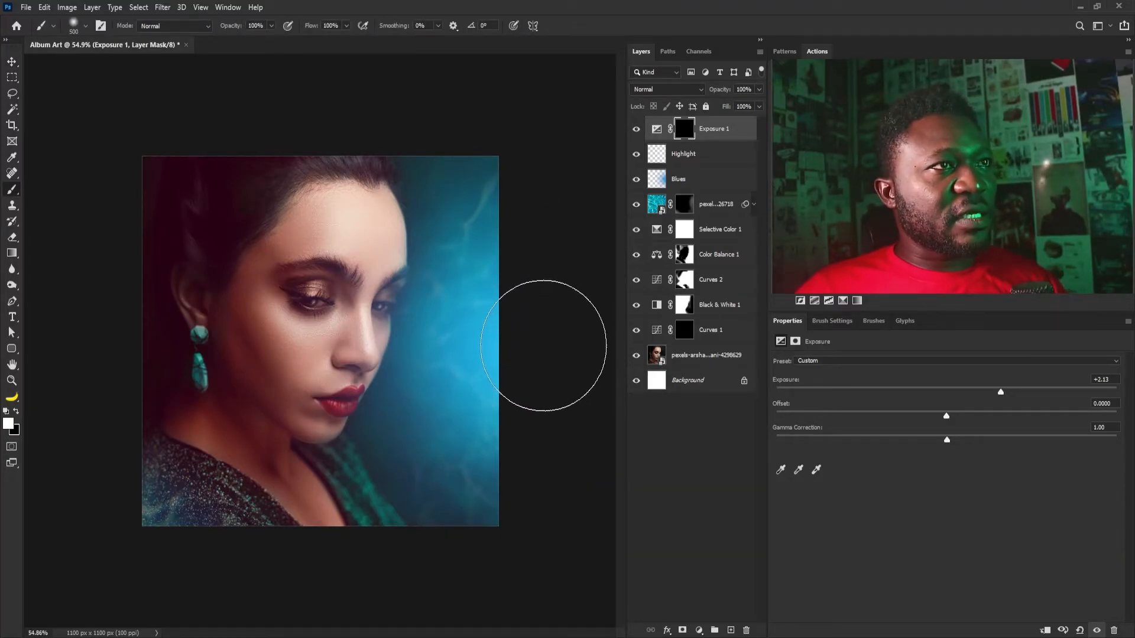
pyautogui.click(542, 348)
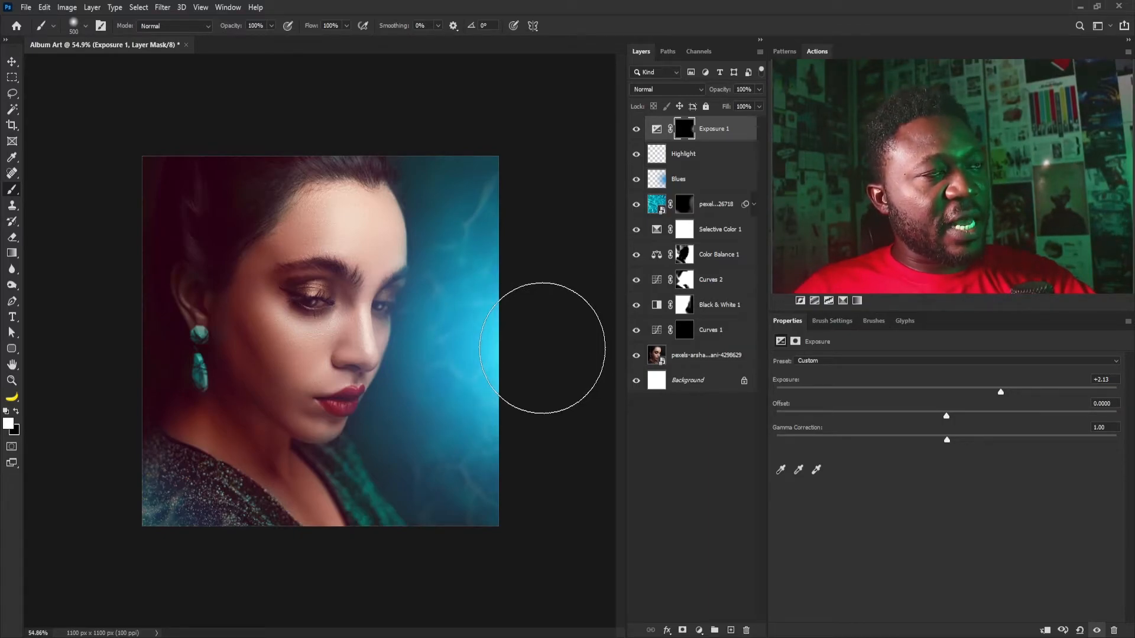
pyautogui.press(']')
pyautogui.press(']')
pyautogui.click(556, 376)
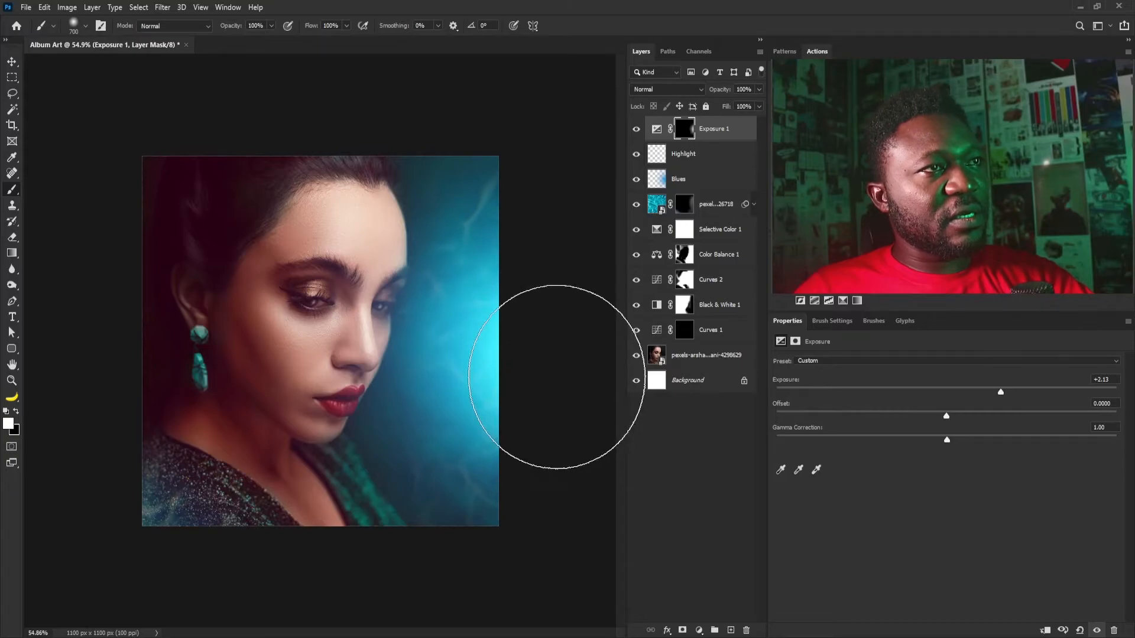
pyautogui.press('v')
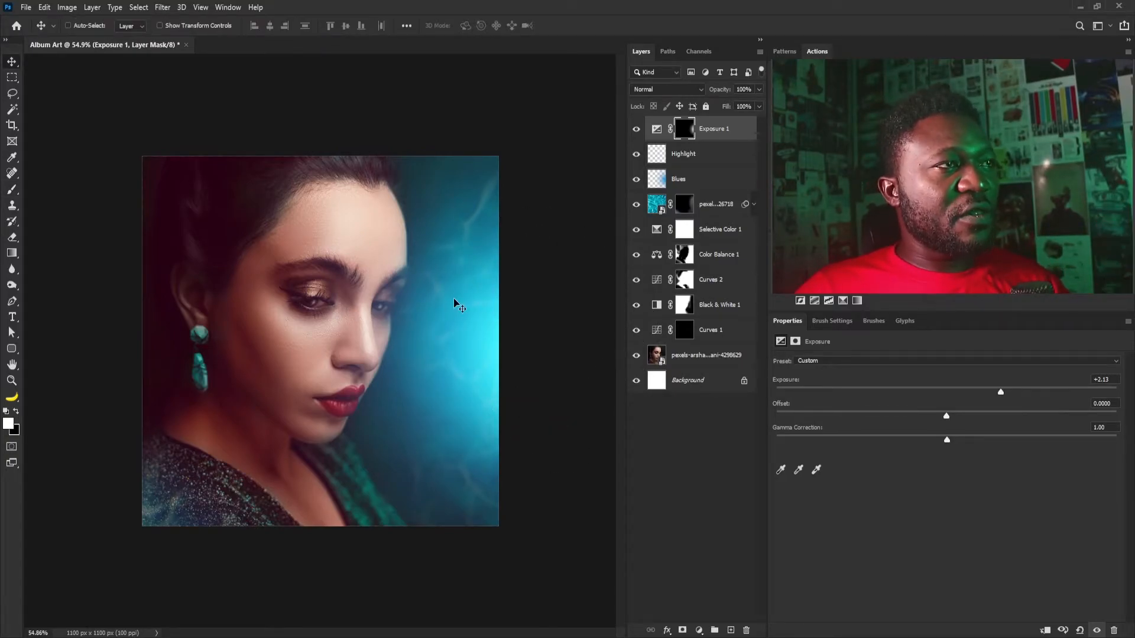
# Create a new layer named Spec above the Exposure 1 layer.
pyautogui.moveTo(354, 338); pyautogui.dragTo(405, 375)
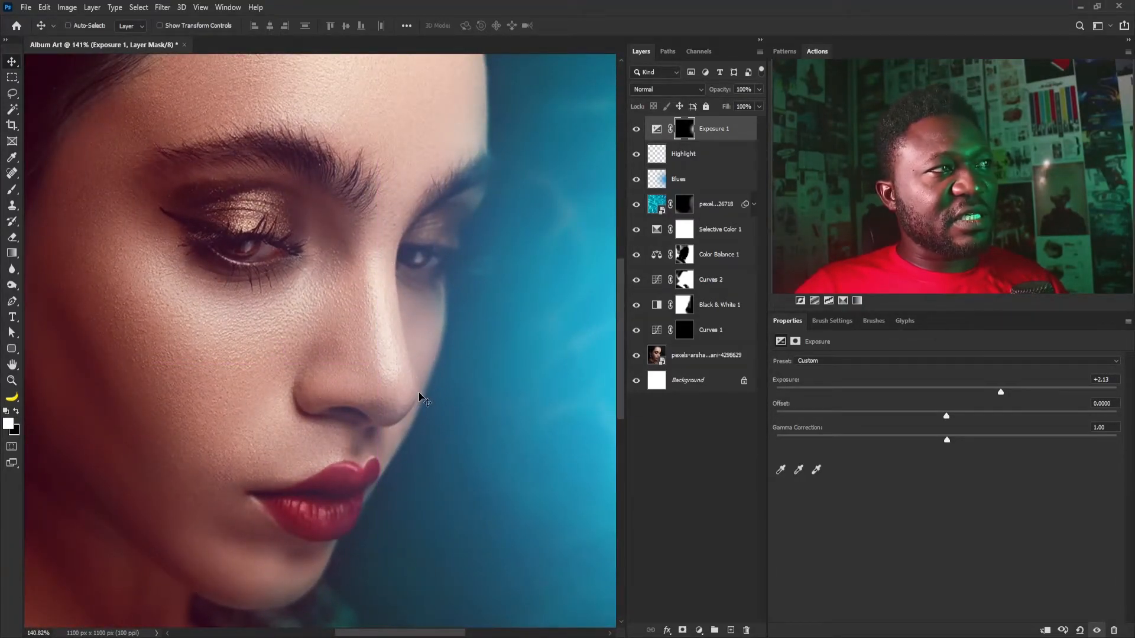
pyautogui.keyDown('alt'); pyautogui.click(731, 630); pyautogui.keyUp('alt')
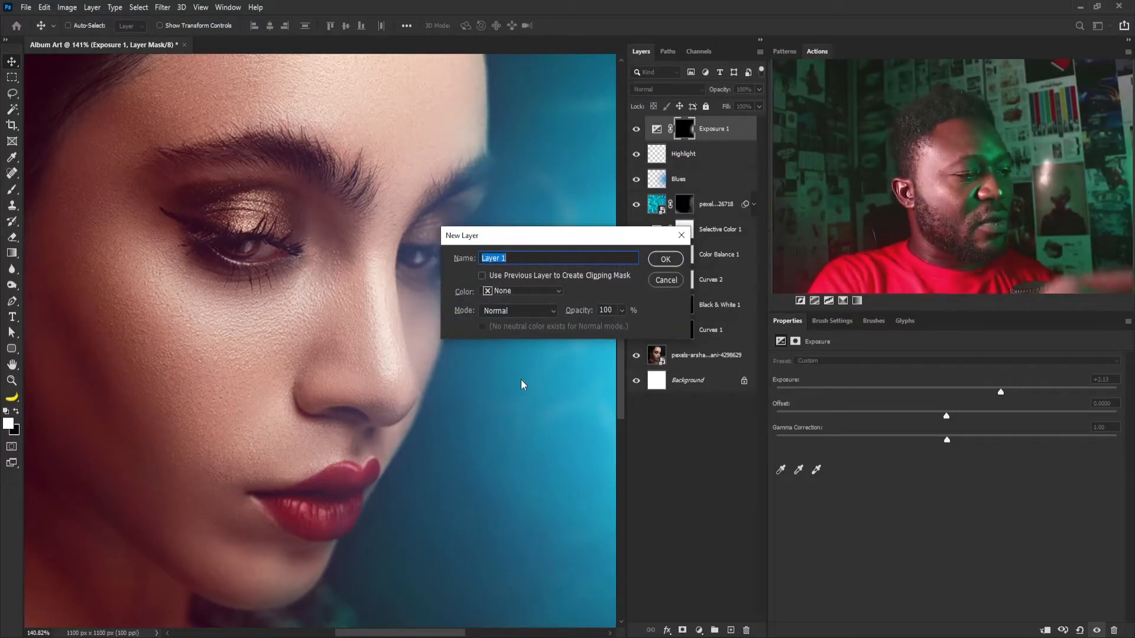
pyautogui.write('Spec')
pyautogui.press('Return')
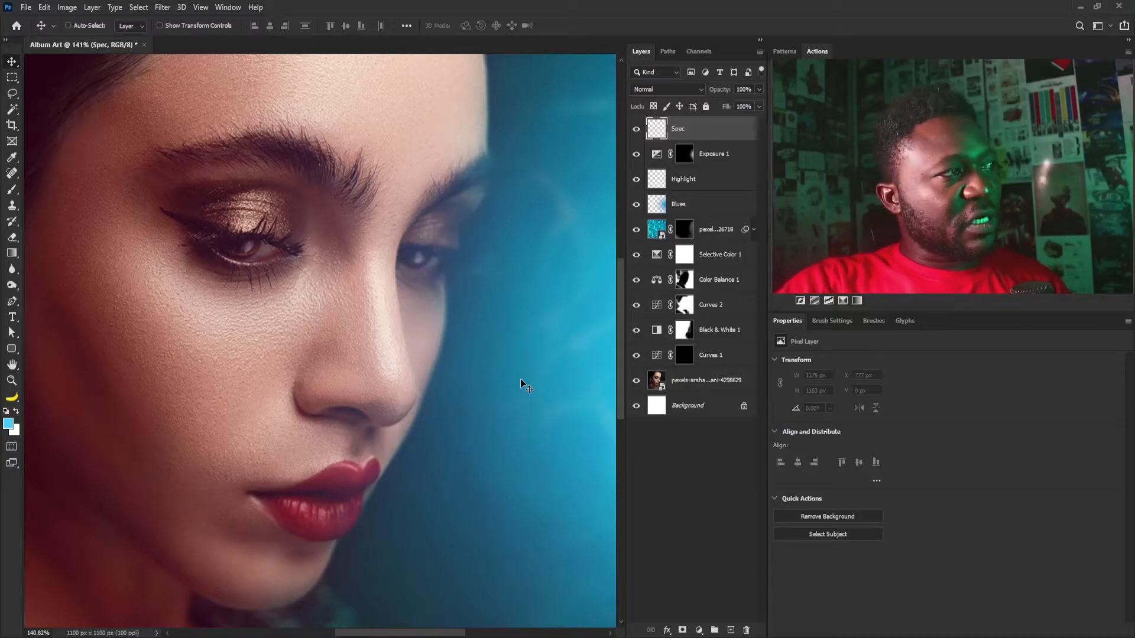
# Paint a light blue highlight along the nose bridge down to the tip on the Spec layer with a soft 30 px brush.
pyautogui.press('b')
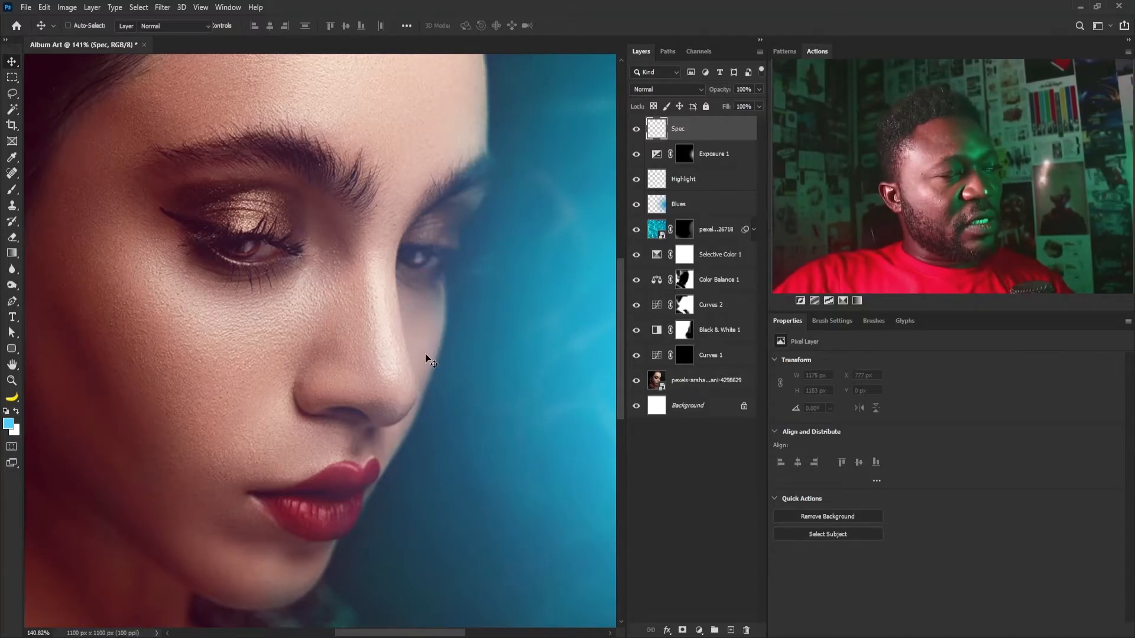
pyautogui.press('[')
pyautogui.press('[')
pyautogui.press('[')
pyautogui.press('[')
pyautogui.press('[')
pyautogui.press('[')
pyautogui.press('[')
pyautogui.press('[')
pyautogui.press('[')
pyautogui.press('[')
pyautogui.press('[')
pyautogui.press('[')
pyautogui.press('[')
pyautogui.press('[')
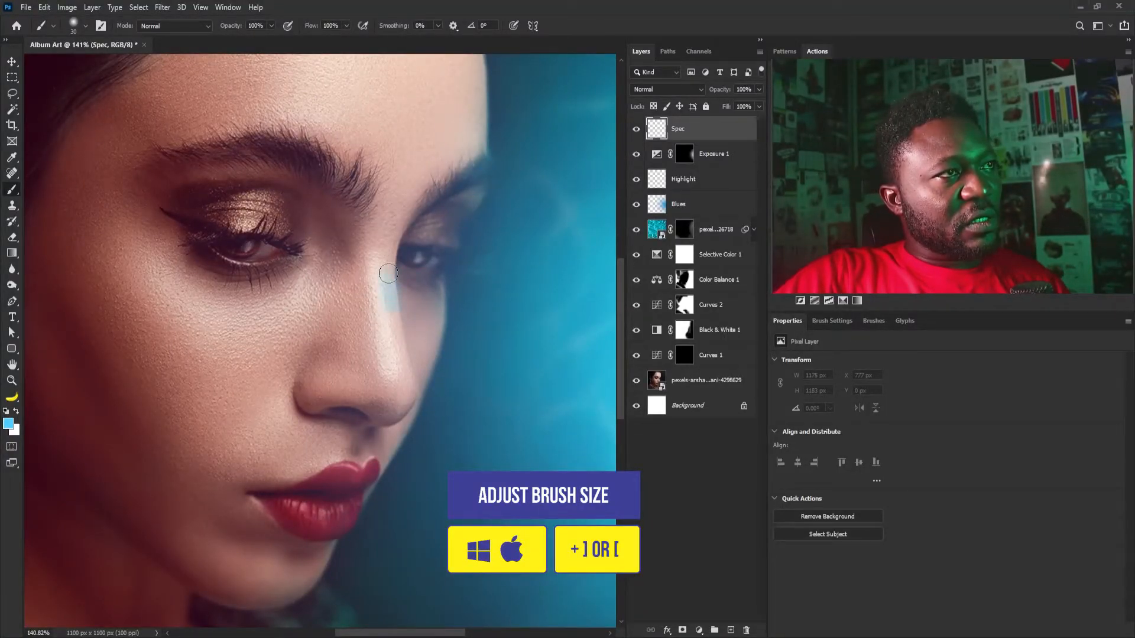
pyautogui.moveTo(392, 303); pyautogui.dragTo(397, 330)
pyautogui.moveTo(408, 407); pyautogui.dragTo(406, 410)
# Clean up the blue paint around the nose tip on the Spec layer with a soft 20 px eraser.
pyautogui.press('e')
pyautogui.scroll(4, 423, 339)
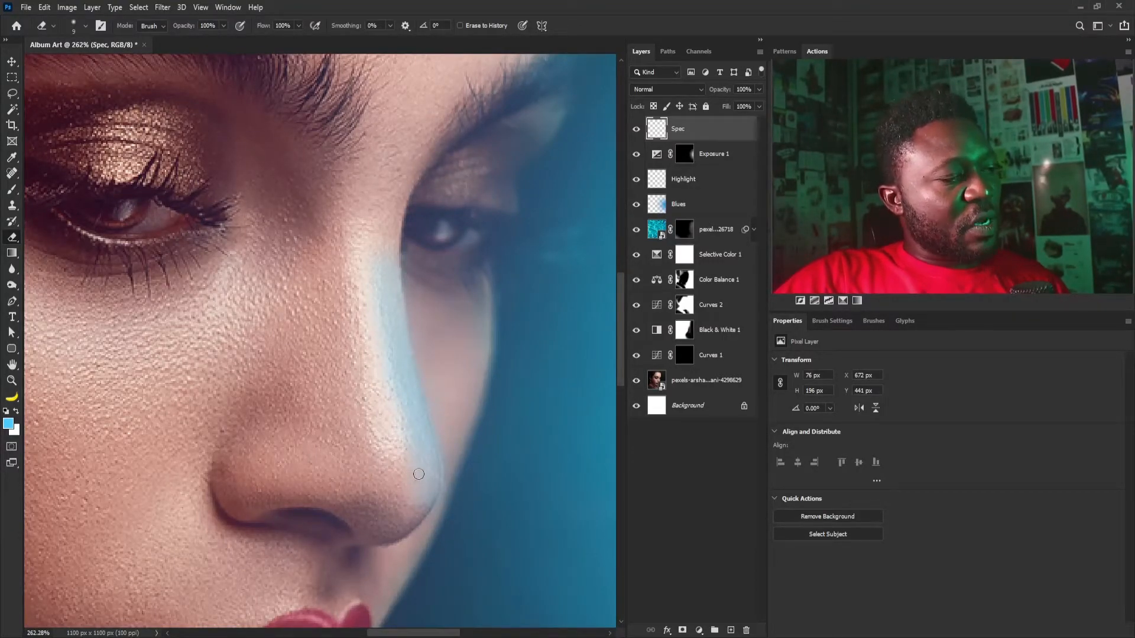
pyautogui.press(']')
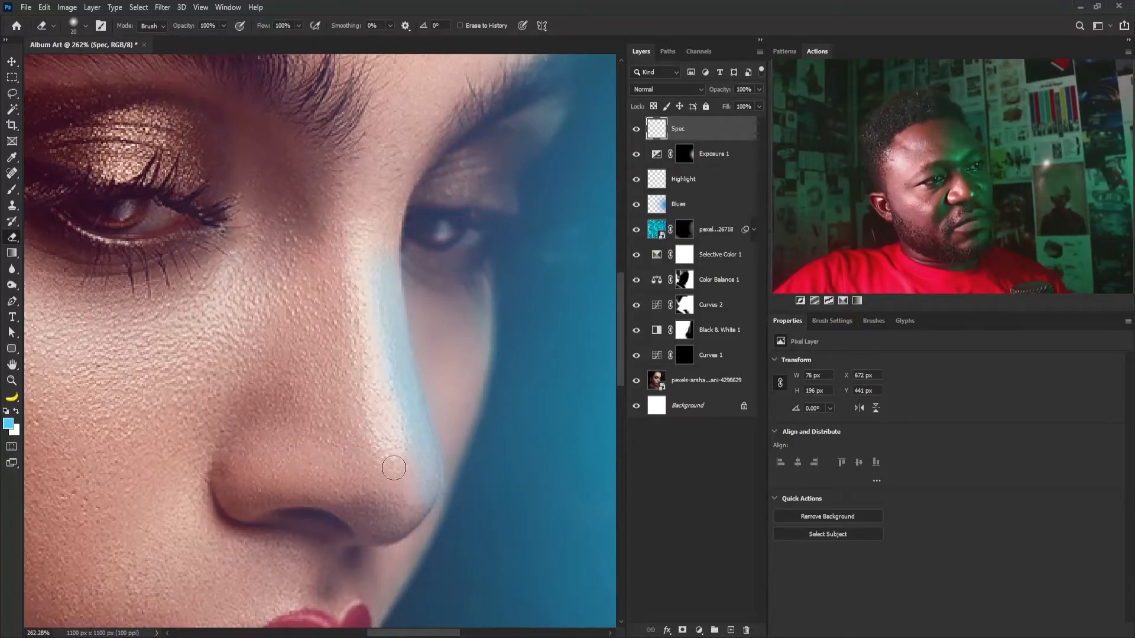
pyautogui.press('b')
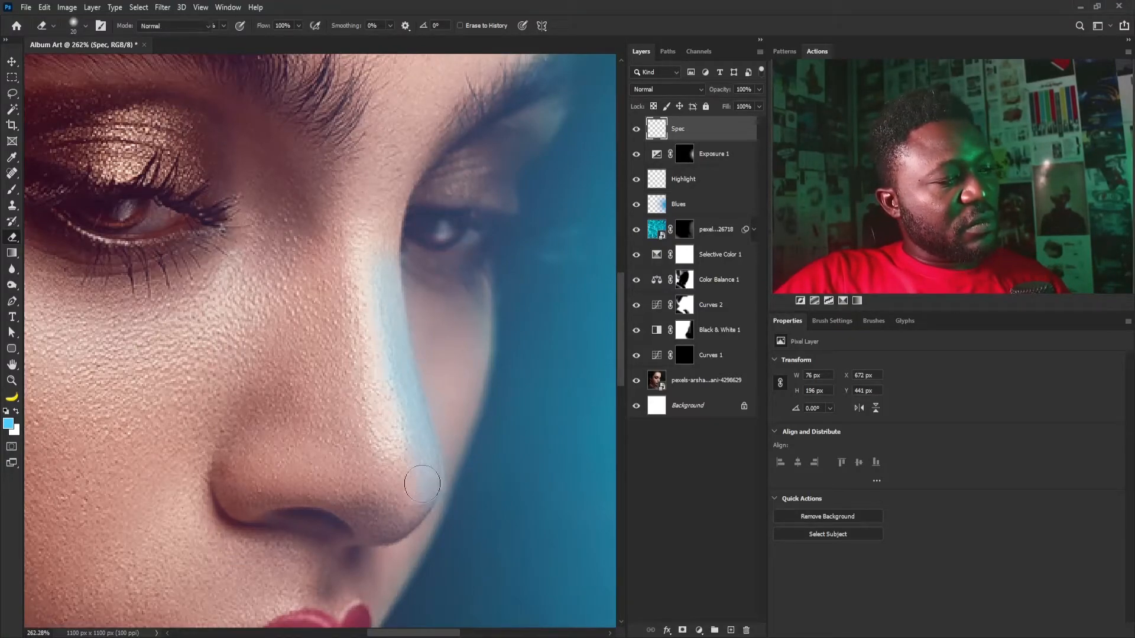
pyautogui.scroll(-5, 388, 398)
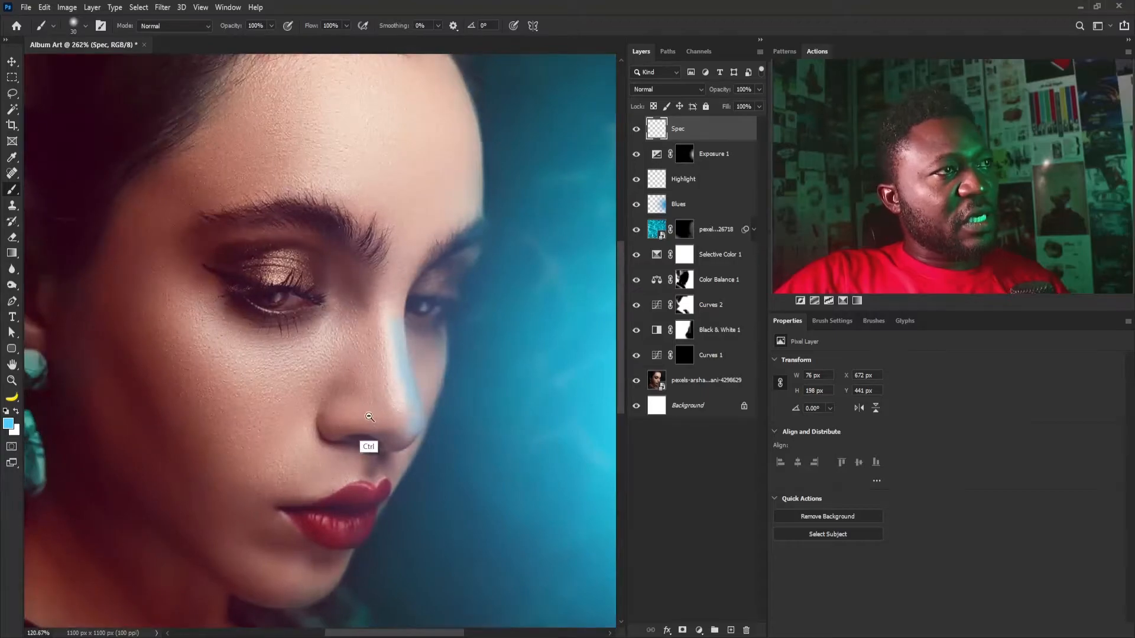
# Set the Spec layer's Blend If for the underlying layer to a split shadow range of 177/242.
pyautogui.doubleClick(742, 131)
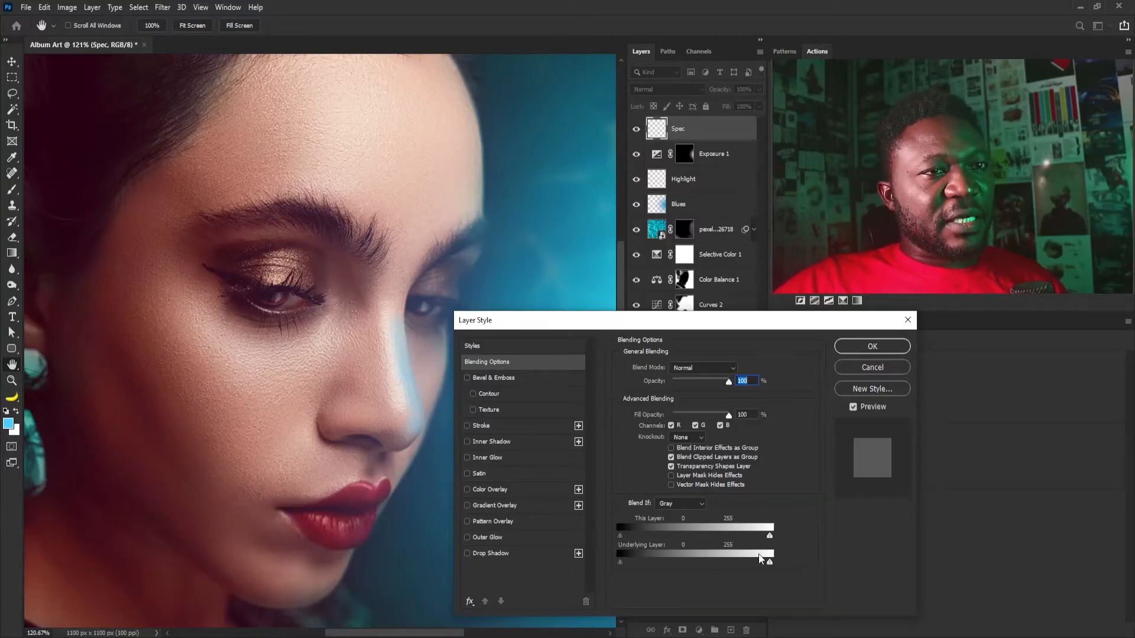
pyautogui.moveTo(632, 567); pyautogui.dragTo(686, 560)
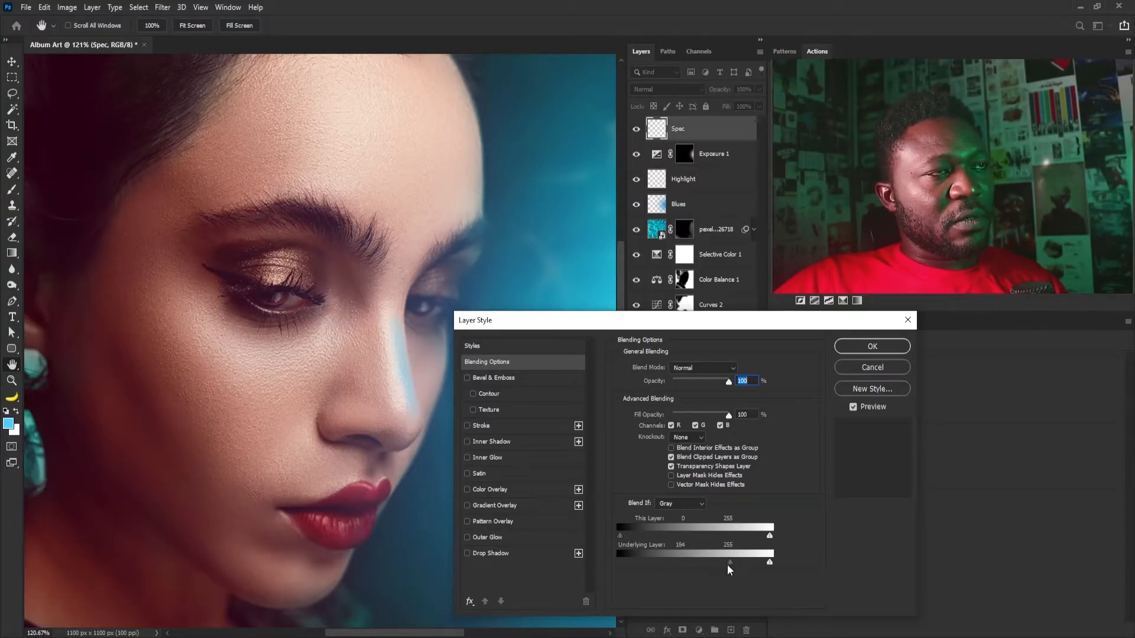
pyautogui.moveTo(733, 573); pyautogui.dragTo(736, 567)
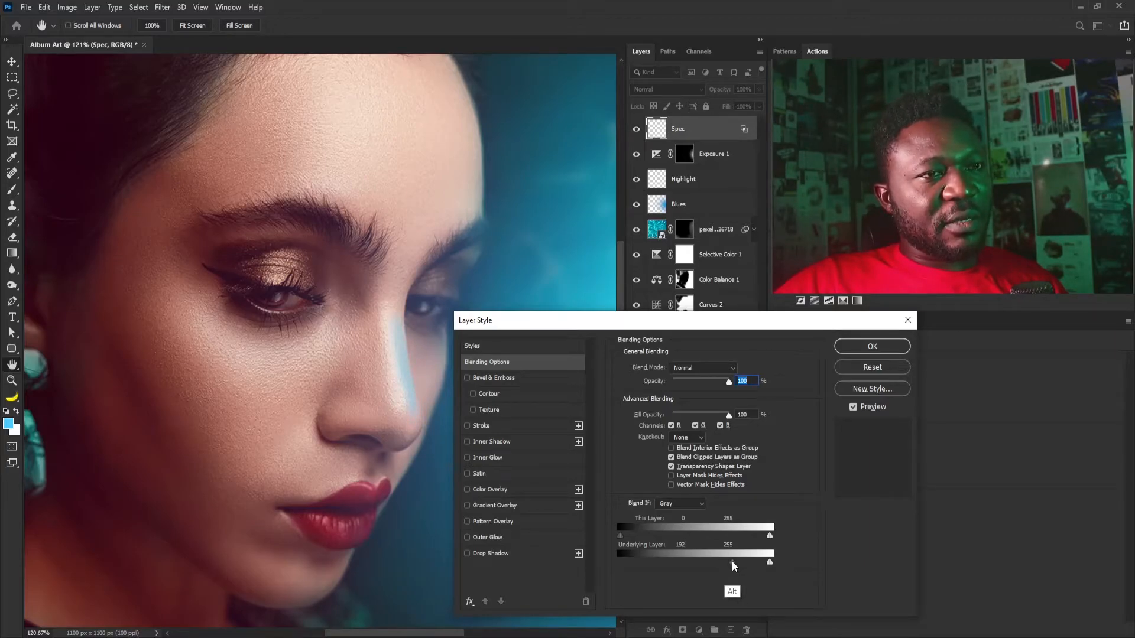
pyautogui.moveTo(732, 566); pyautogui.dragTo(731, 567)
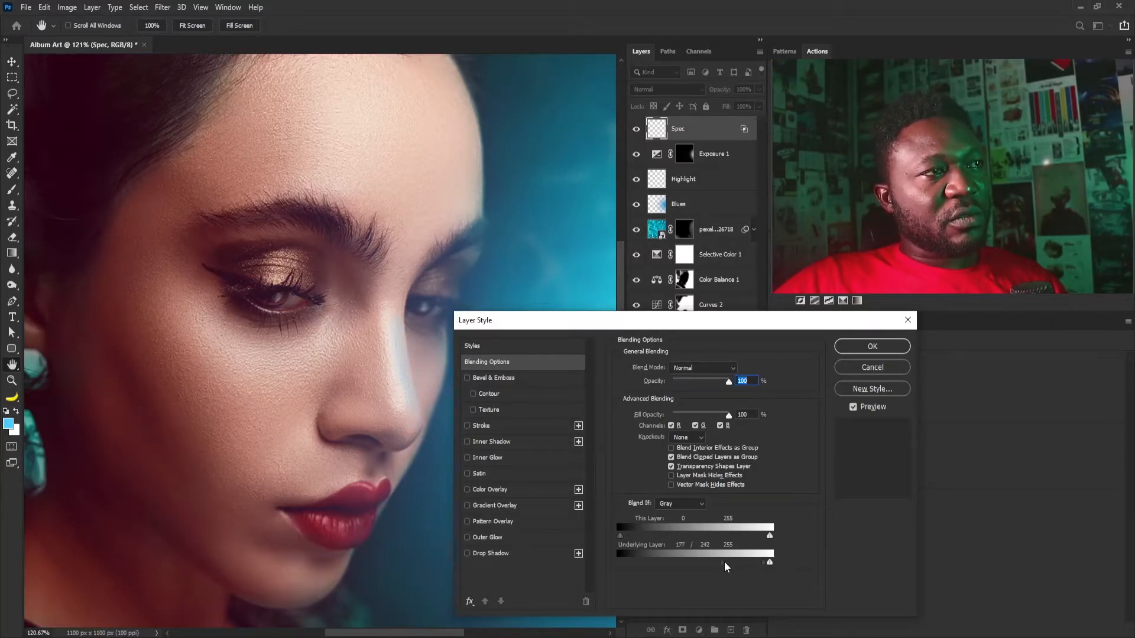
pyautogui.click(864, 347)
# Soften the edges of the blue nose highlight on the Spec layer with a soft 45 px eraser.
pyautogui.press('e')
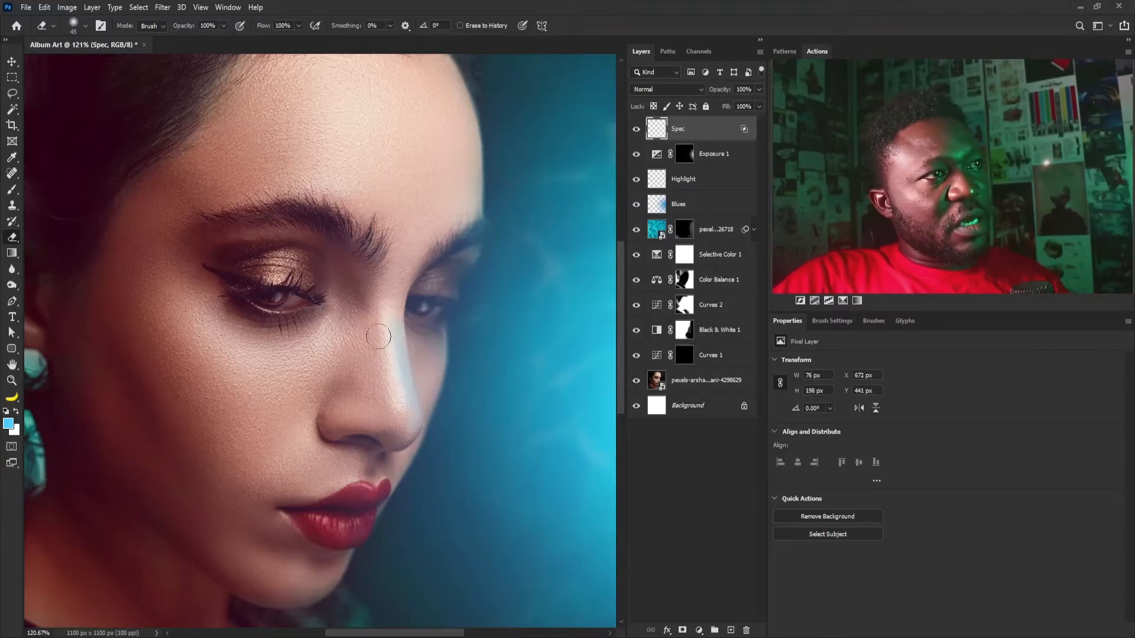
pyautogui.press(']')
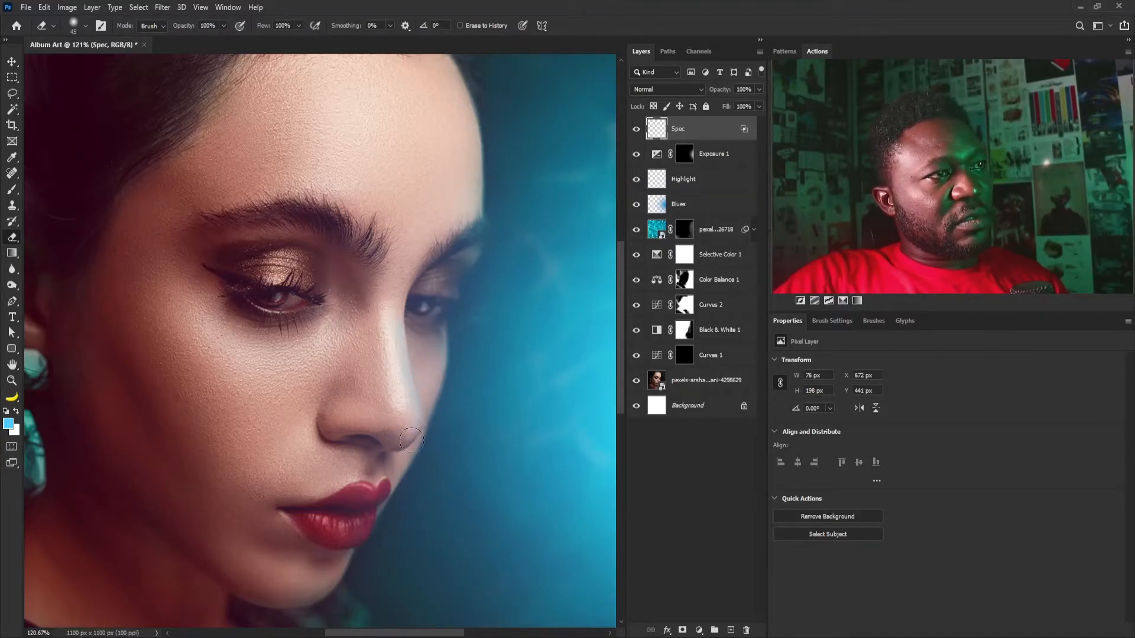
pyautogui.scroll(-5, 451, 289)
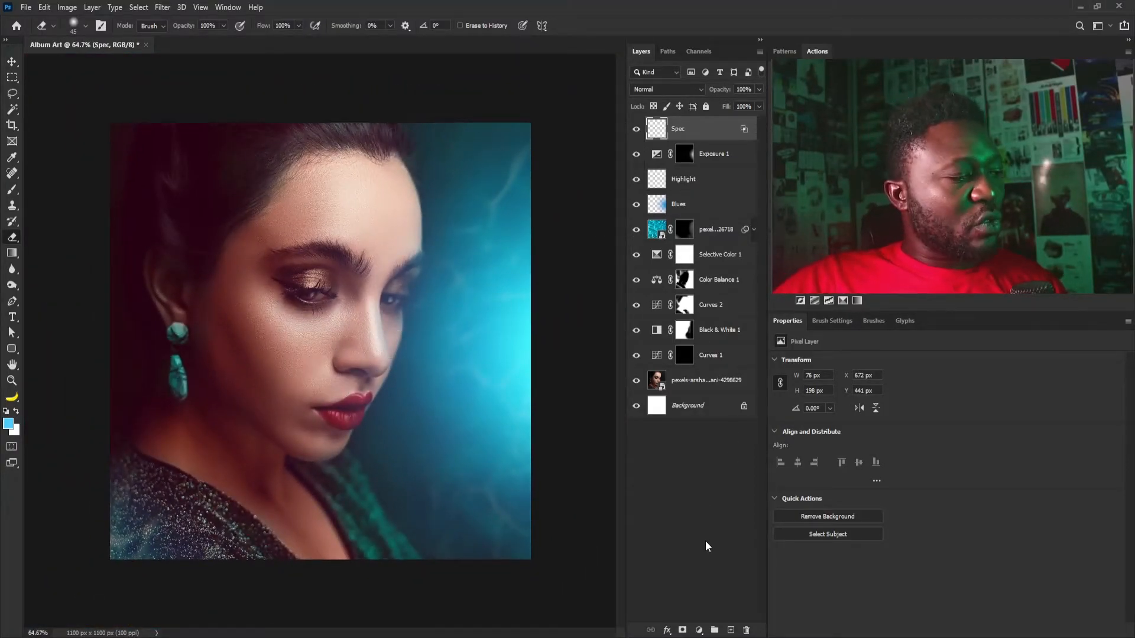
# Create a new layer named Burn in Soft Light mode, filled with the neutral 50% gray.
pyautogui.keyDown('alt'); pyautogui.click(731, 630); pyautogui.keyUp('alt')
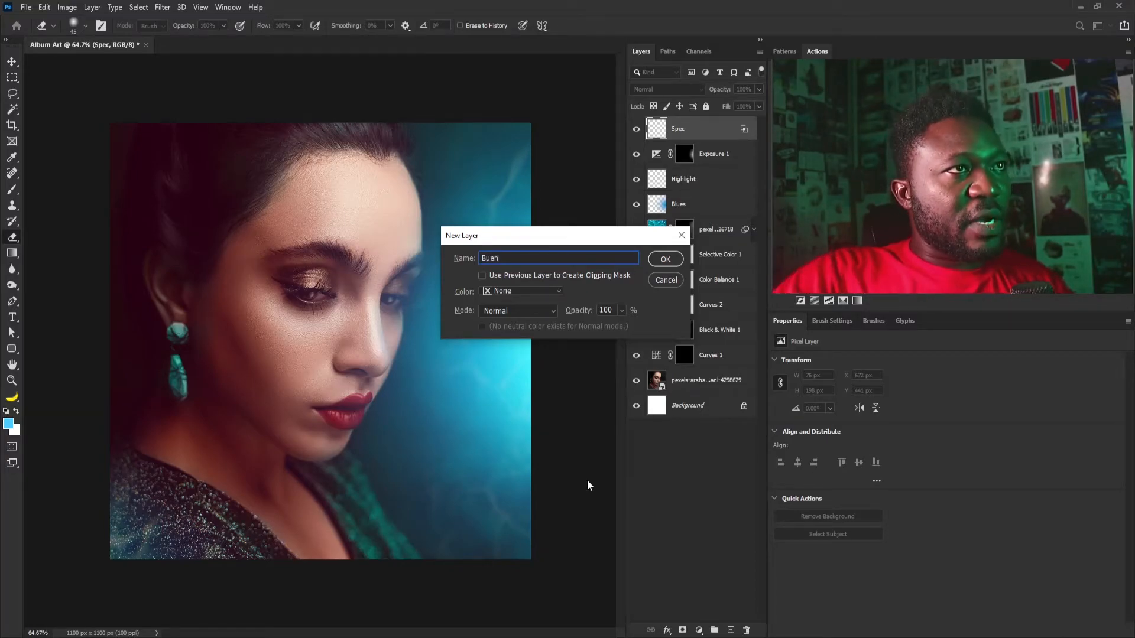
pyautogui.press('BackSpace')
pyautogui.press('BackSpace')
pyautogui.write('rn')
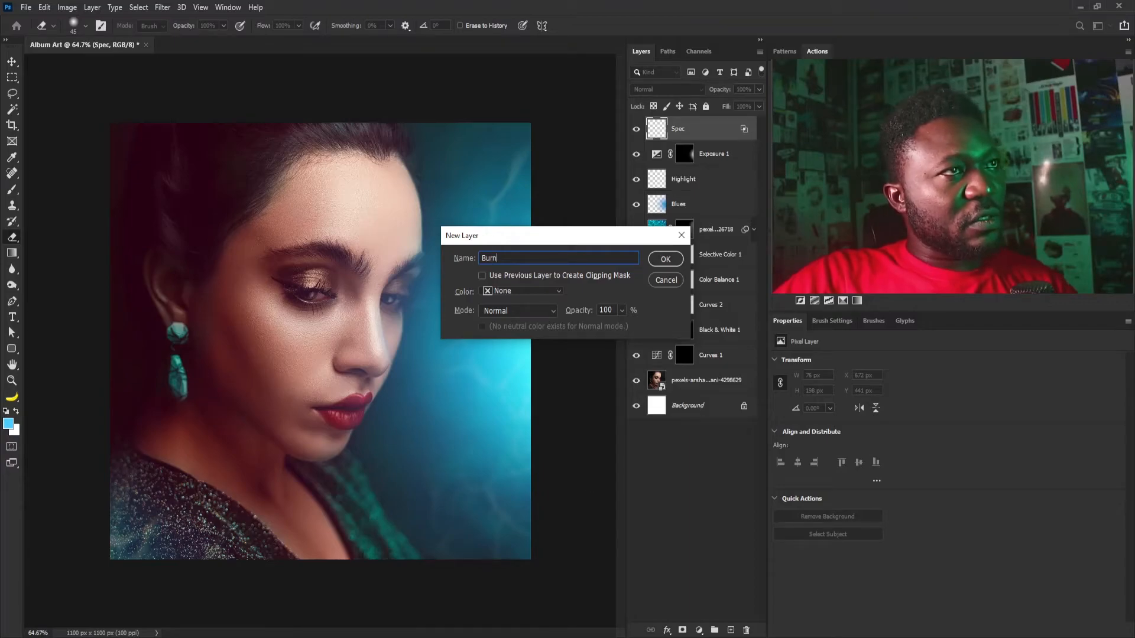
pyautogui.click(504, 309)
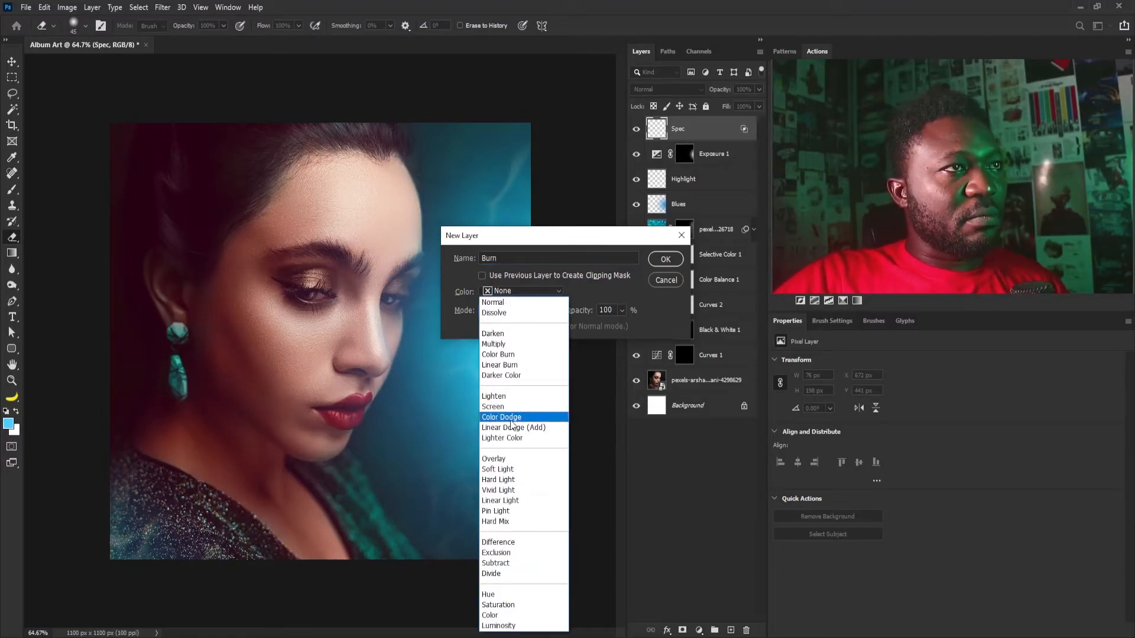
pyautogui.click(526, 467)
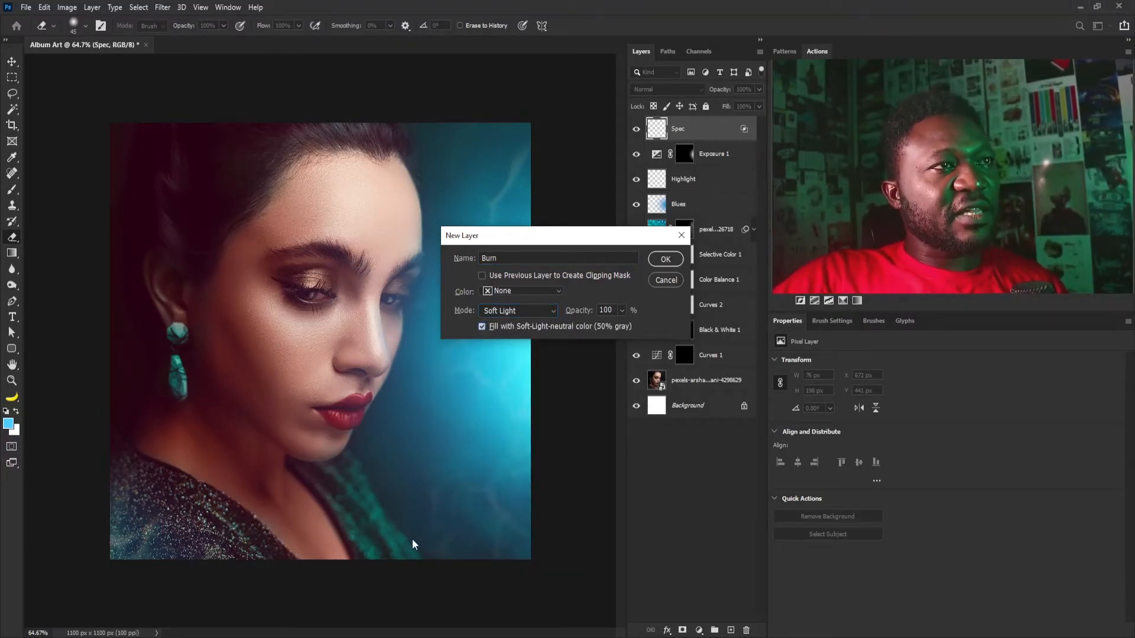
pyautogui.click(666, 259)
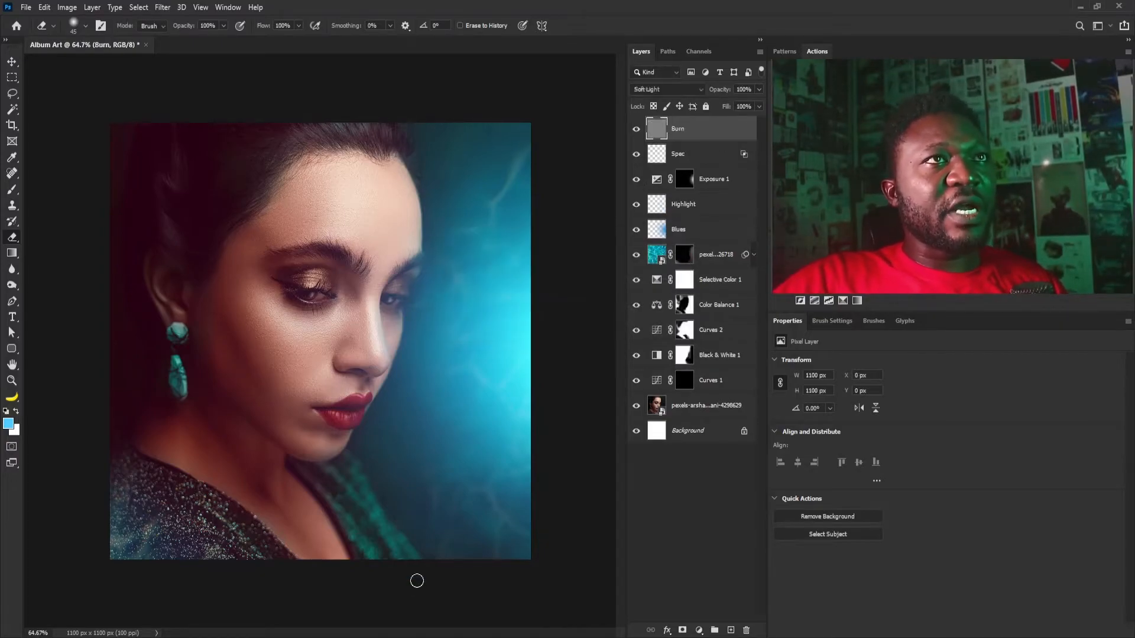
# Darken the shaded side of the face on the Burn layer with the Burn tool, Midtones range, 50% exposure, using soft 175 and 125 px brushes.
pyautogui.click(14, 288)
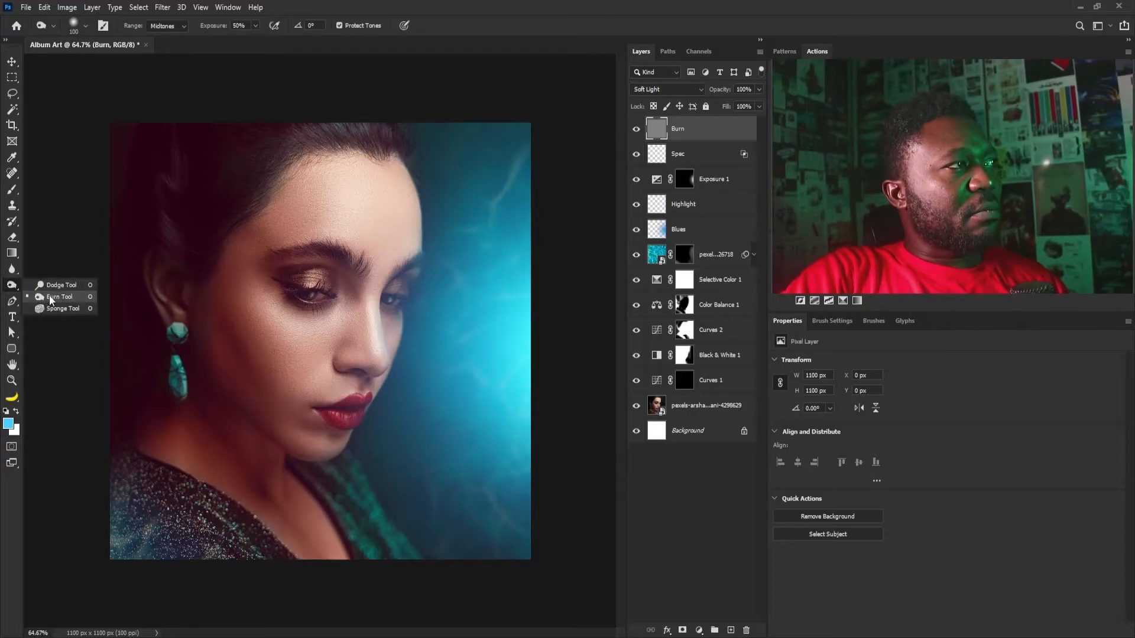
pyautogui.click(47, 295)
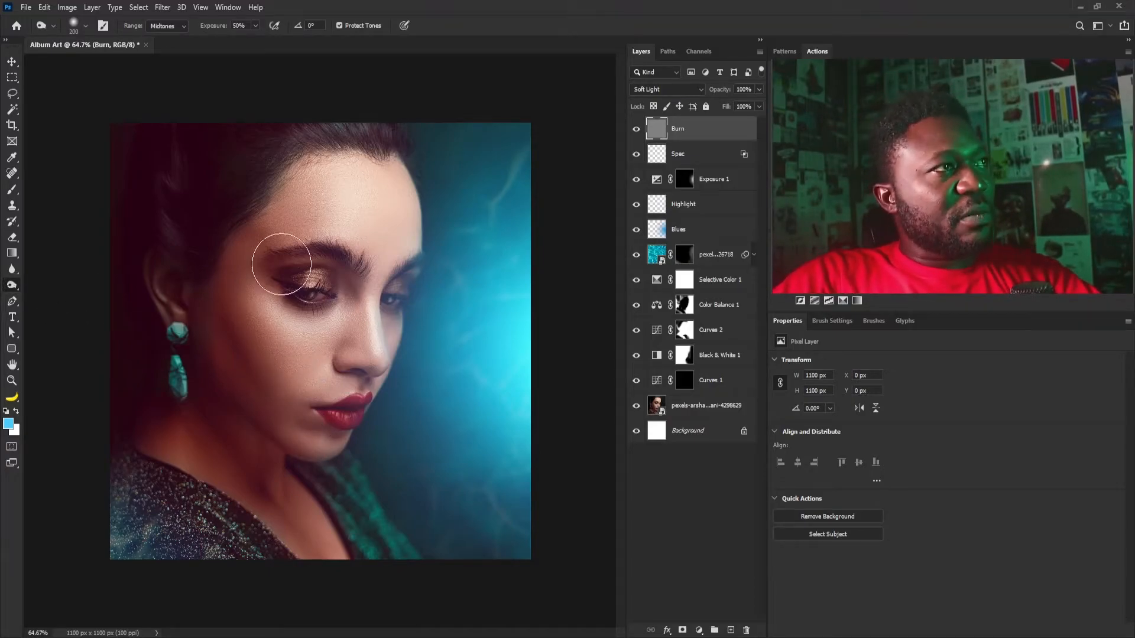
pyautogui.press(']')
pyautogui.press(']')
pyautogui.press(']')
pyautogui.press(']')
pyautogui.press(']')
pyautogui.press('[')
pyautogui.press('[')
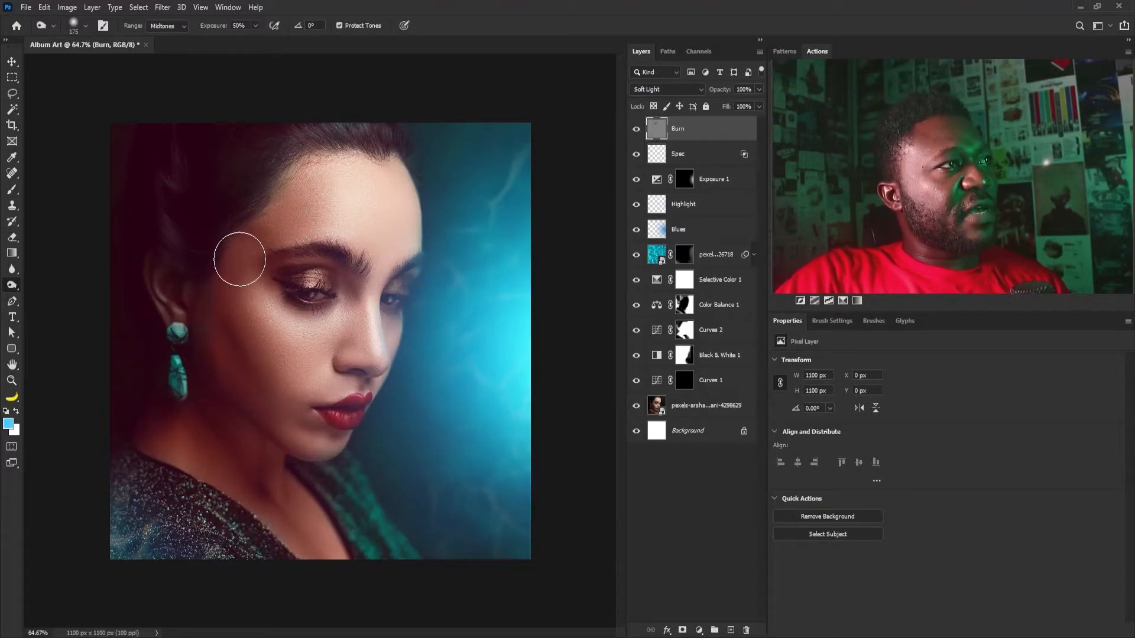
pyautogui.press('[')
pyautogui.press('[')
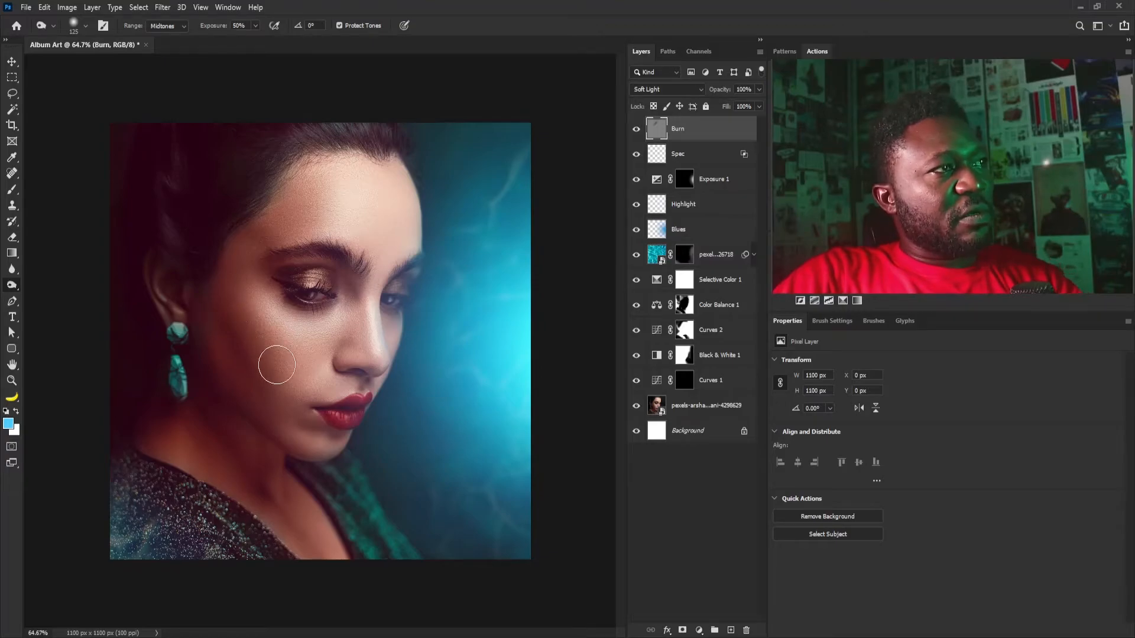
# Burn the shadows around the side of the nose on the Burn layer with a soft 60 px brush.
pyautogui.press('[')
pyautogui.press('[')
pyautogui.press('[')
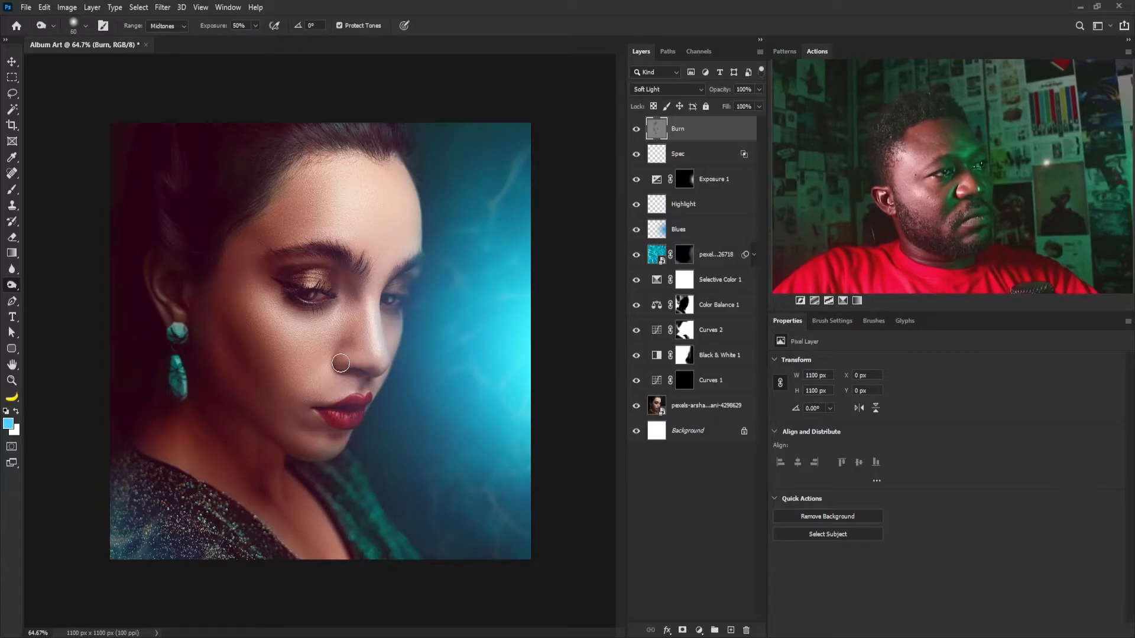
# Deepen the temple and lower cheek shadows with a soft 125 px Burn brush, then compare the portrait with and without the Burn layer.
pyautogui.press(']')
pyautogui.press(']')
pyautogui.press(']')
pyautogui.press(']')
pyautogui.press(']')
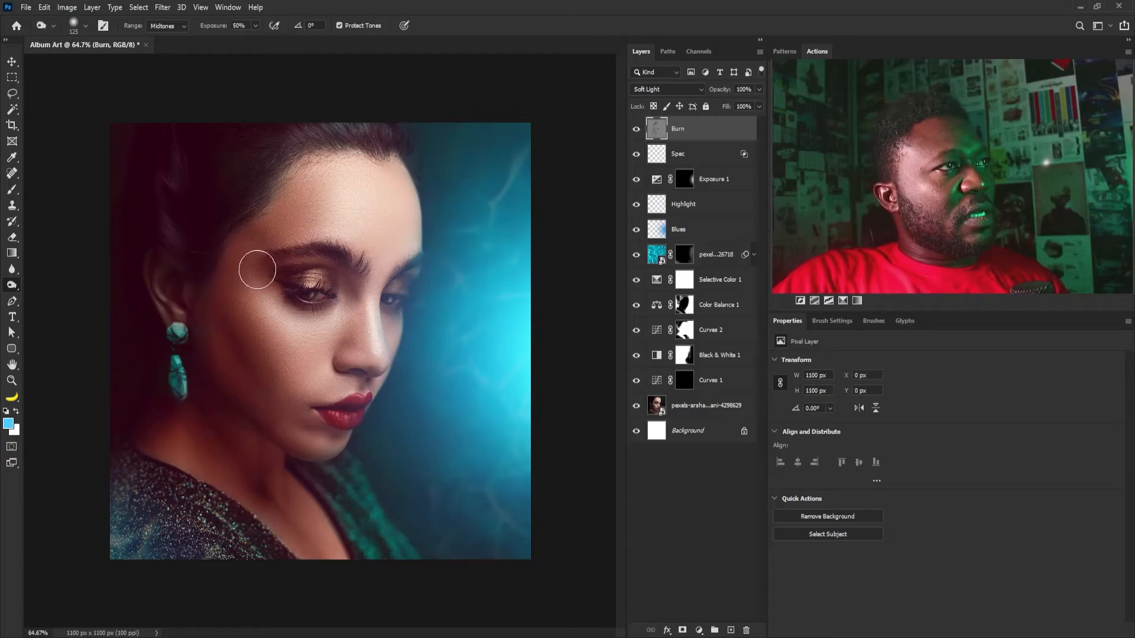
pyautogui.press('[')
pyautogui.press('[')
pyautogui.press('[')
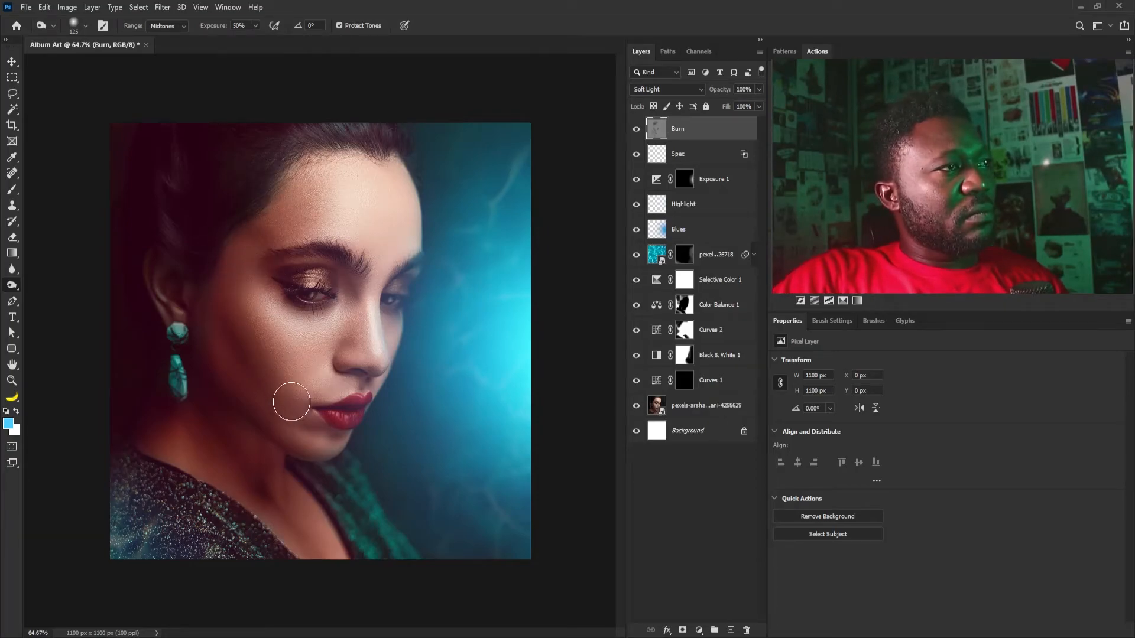
pyautogui.click(636, 128)
pyautogui.click(636, 128)
pyautogui.moveTo(380, 320)
pyautogui.mouseDown()
pyautogui.moveTo(336, 349)
pyautogui.moveTo(351, 358)
pyautogui.mouseUp()
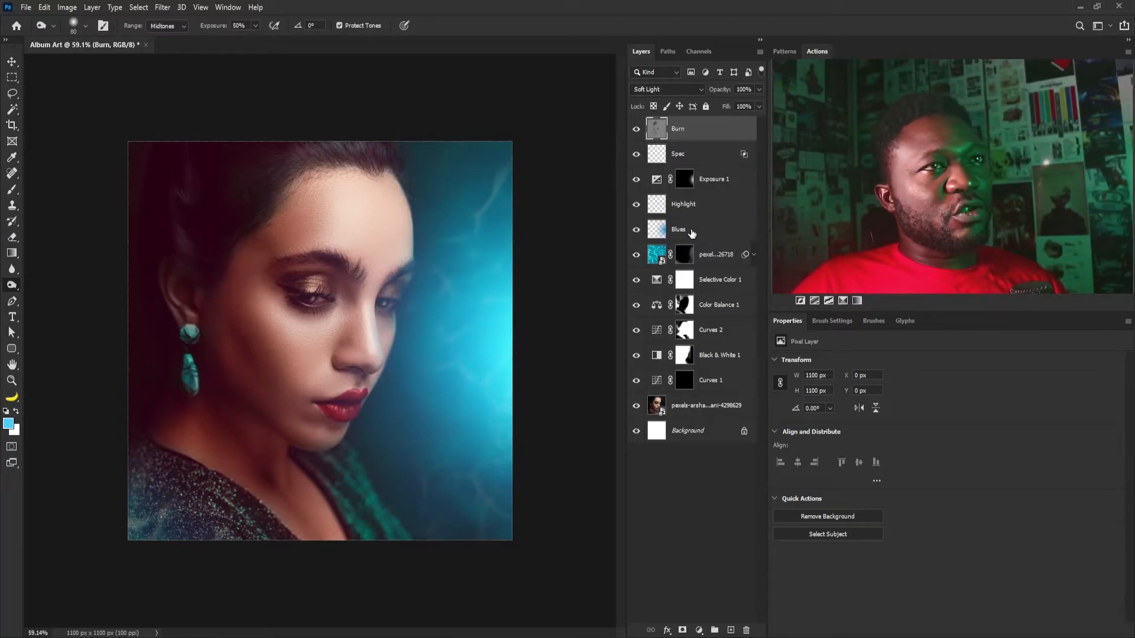
# Add a Color Lookup adjustment layer above Burn using the Soft_Warming.look 3D LUT.
pyautogui.click(698, 630)
pyautogui.click(732, 534)
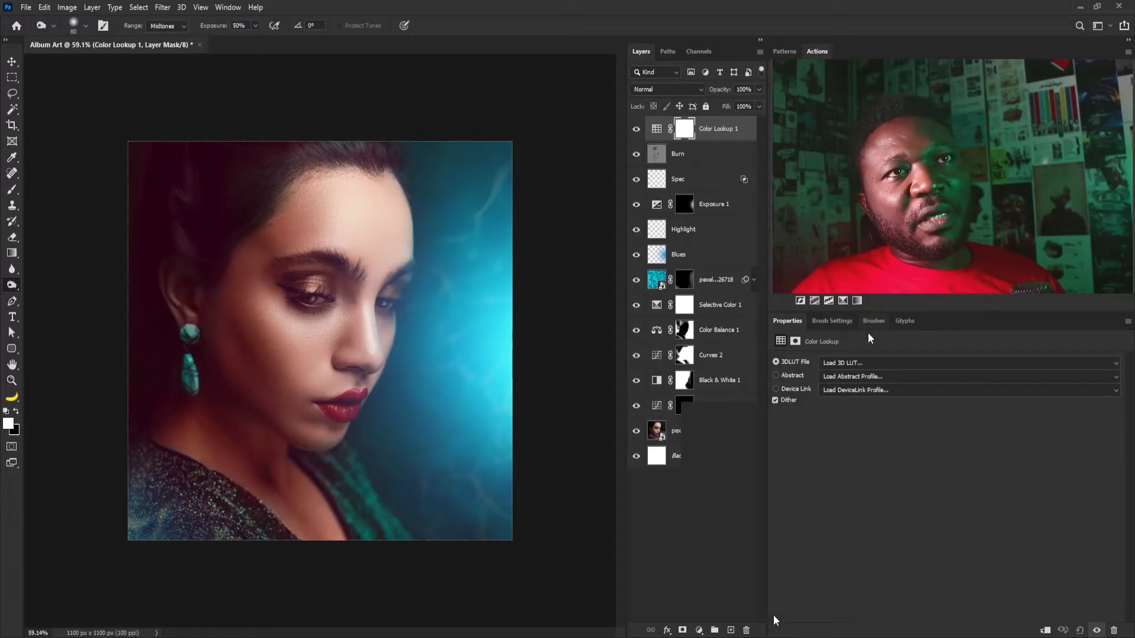
pyautogui.click(858, 364)
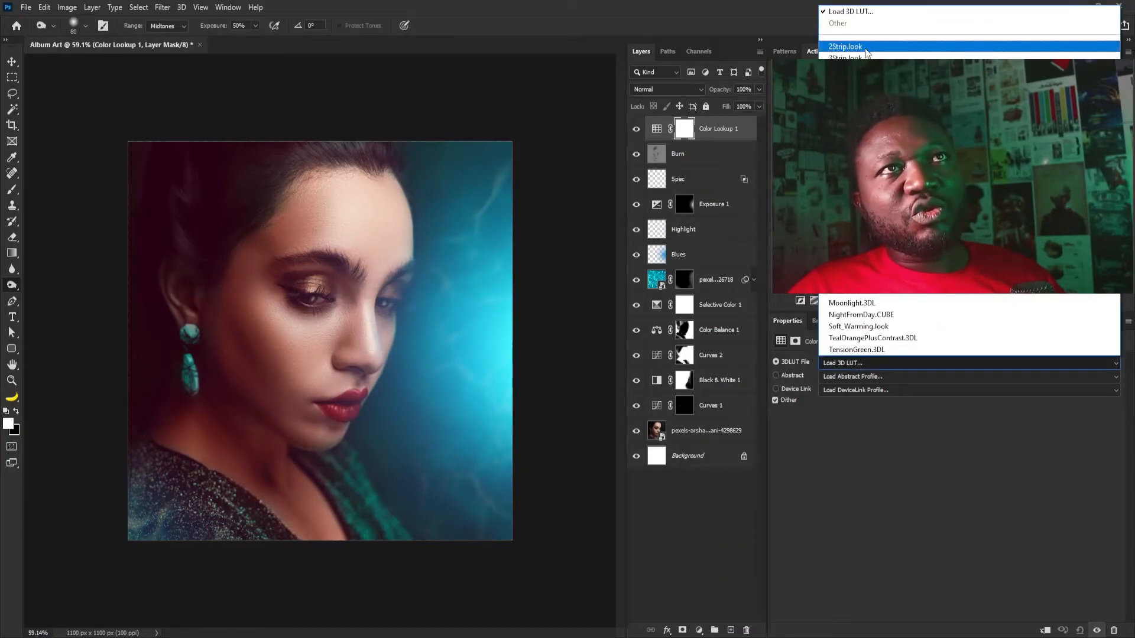
pyautogui.click(855, 327)
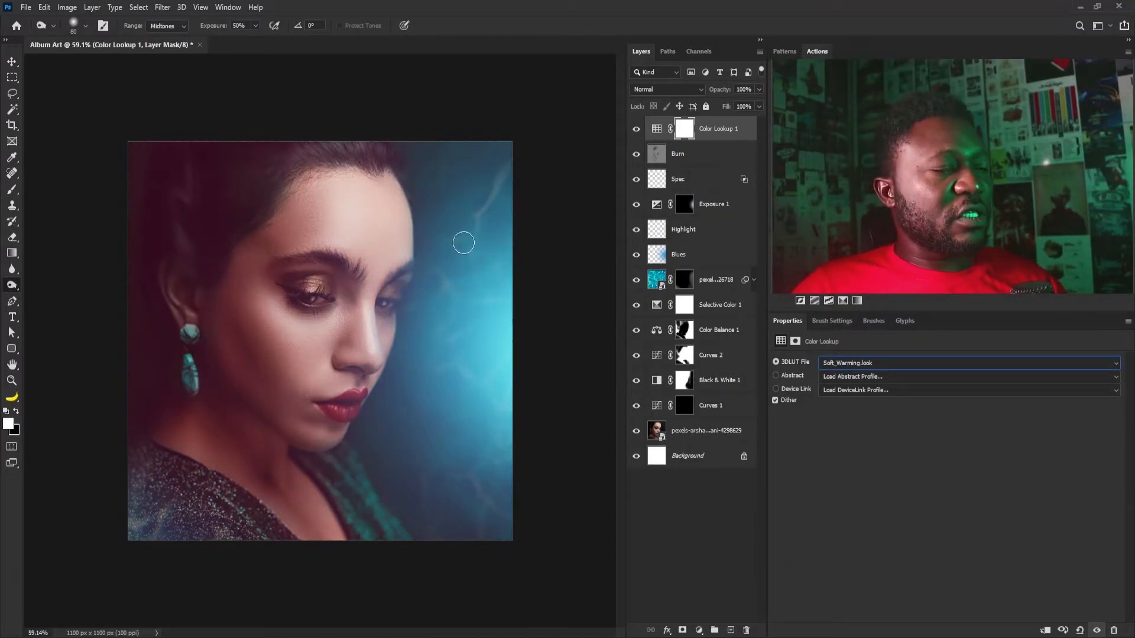
# Stamp all visible layers into a new layer and apply Smart Sharpen with amount 52%, radius 0.2 px, noise reduction 0% and Lens Blur removal.
pyautogui.press('v')
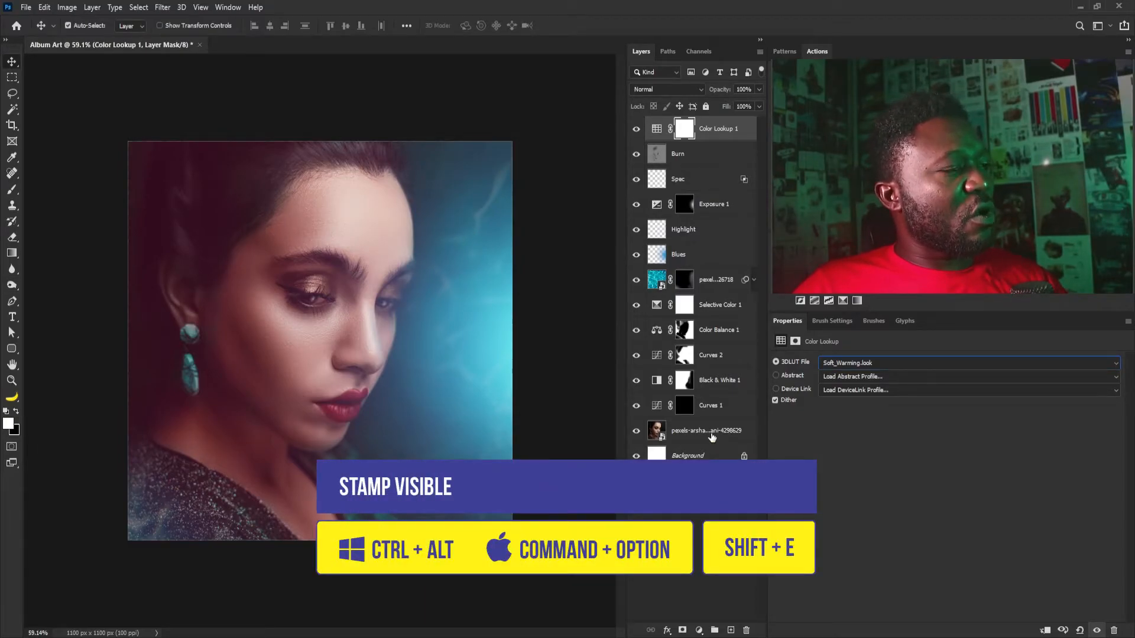
pyautogui.hotkey('ctrl', 'alt', 'shift', 'e')
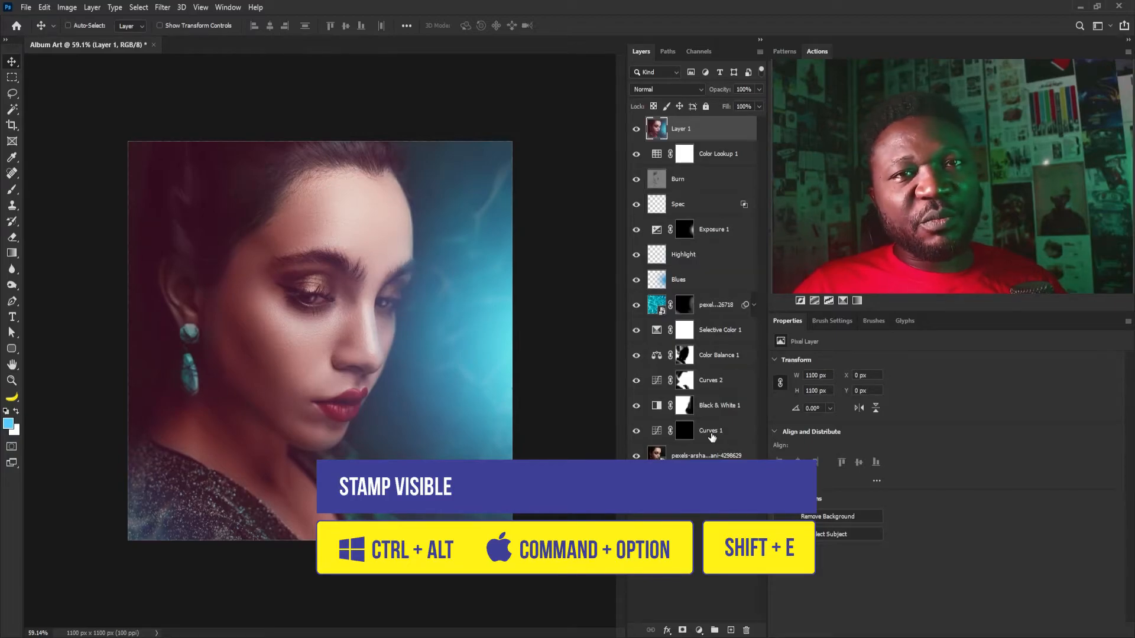
pyautogui.click(163, 7)
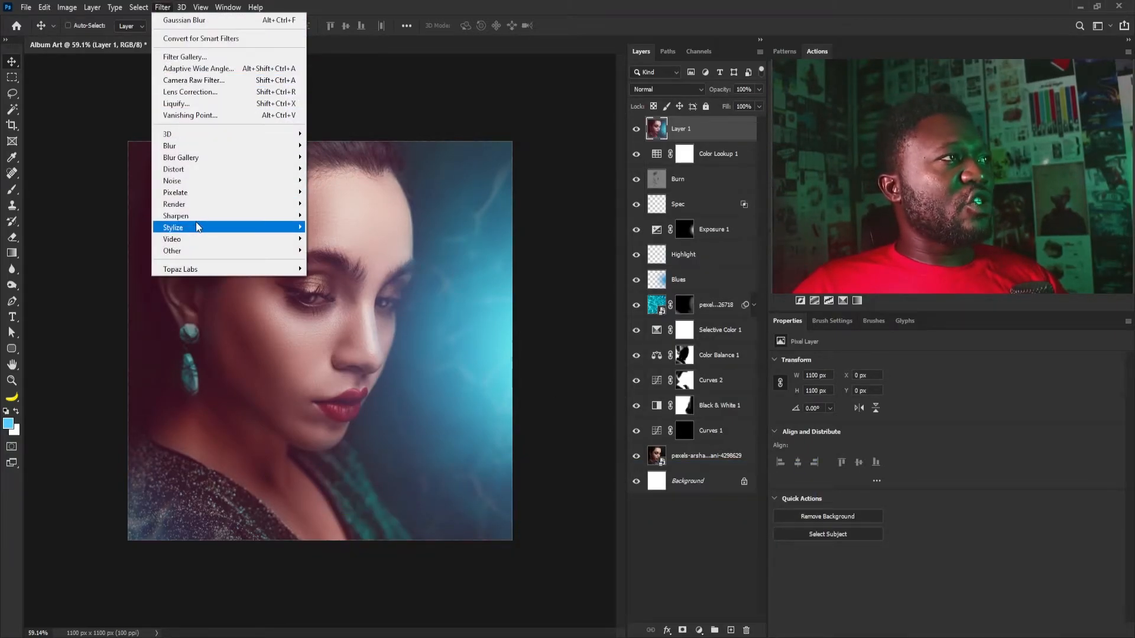
pyautogui.moveTo(205, 214)
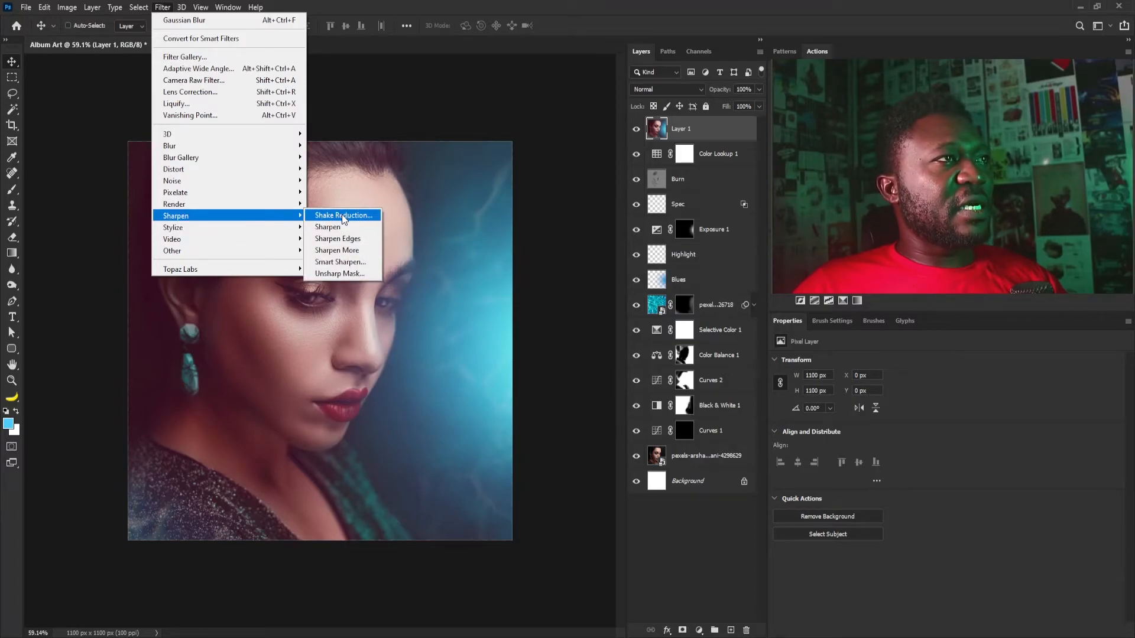
pyautogui.click(348, 263)
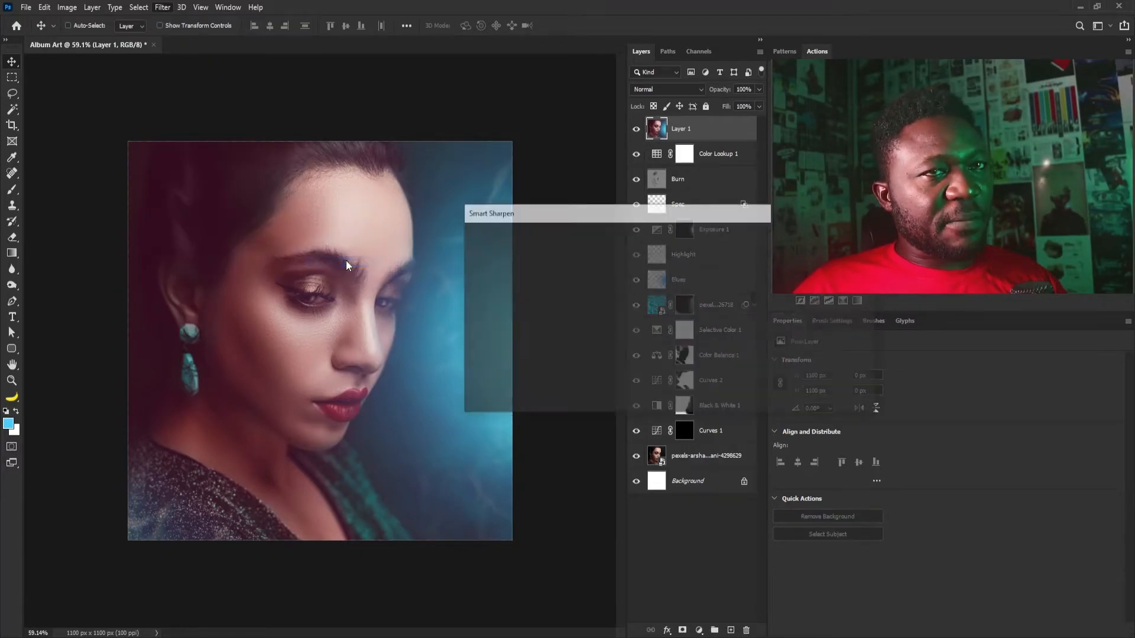
pyautogui.moveTo(601, 222); pyautogui.dragTo(533, 375)
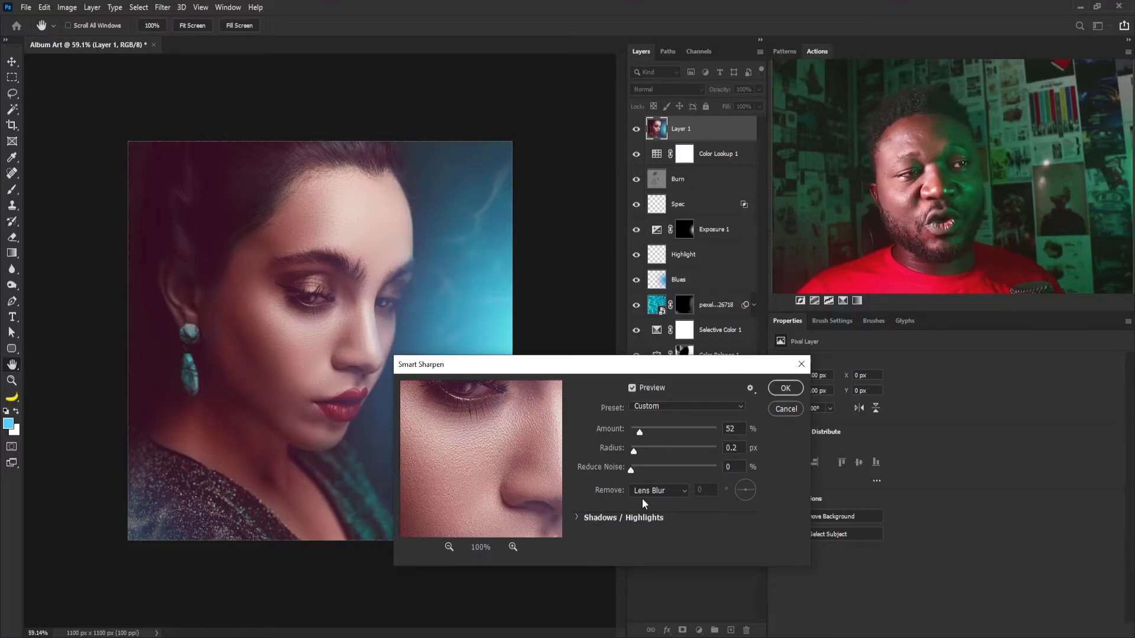
pyautogui.click(785, 389)
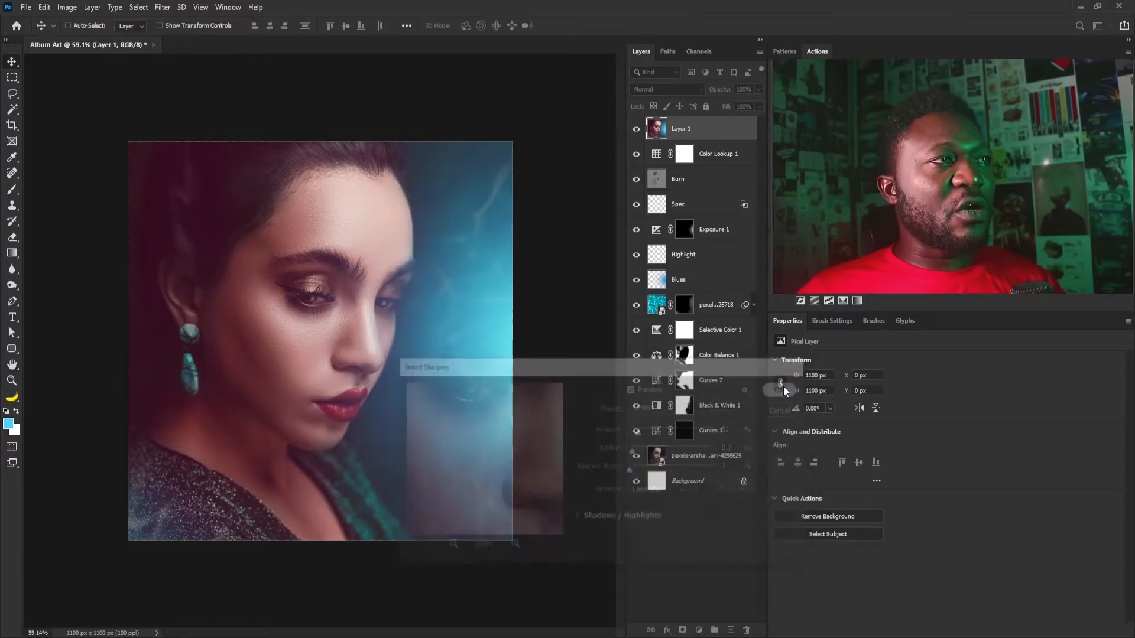
# Add the horizontal title text "Isabella" over the dark hair in the upper part of the cover.
pyautogui.click(12, 317)
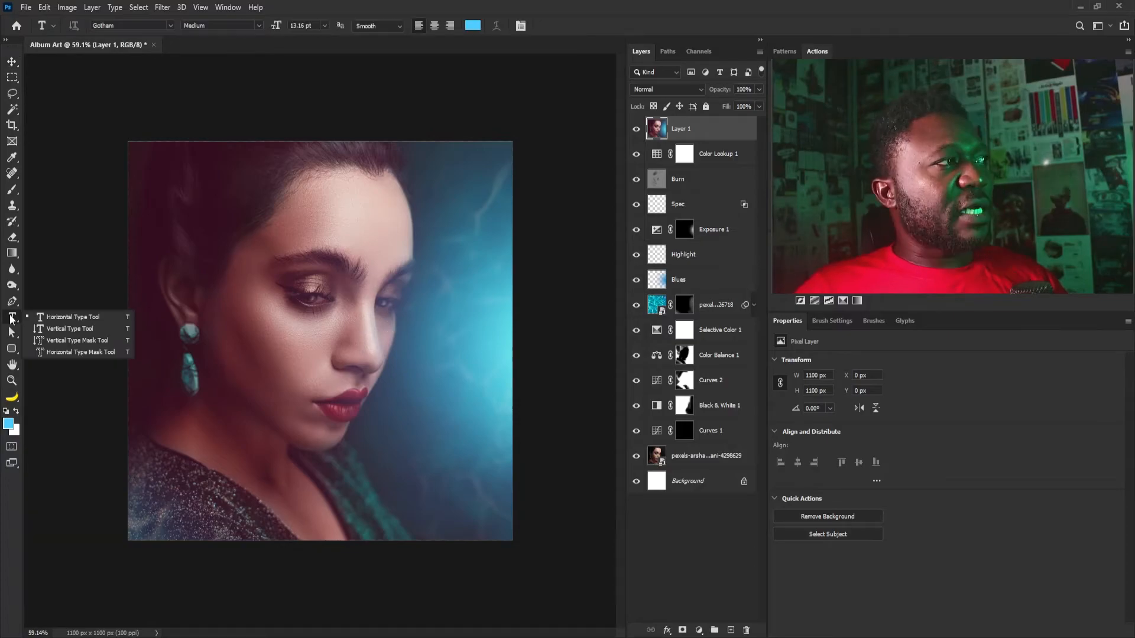
pyautogui.click(65, 317)
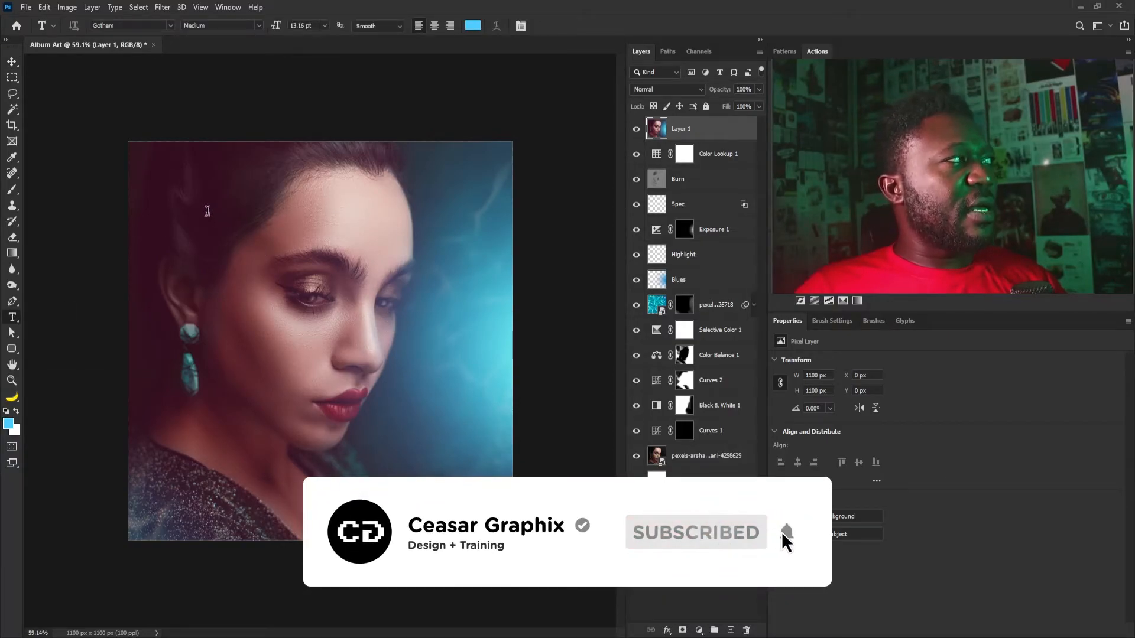
pyautogui.click(208, 210)
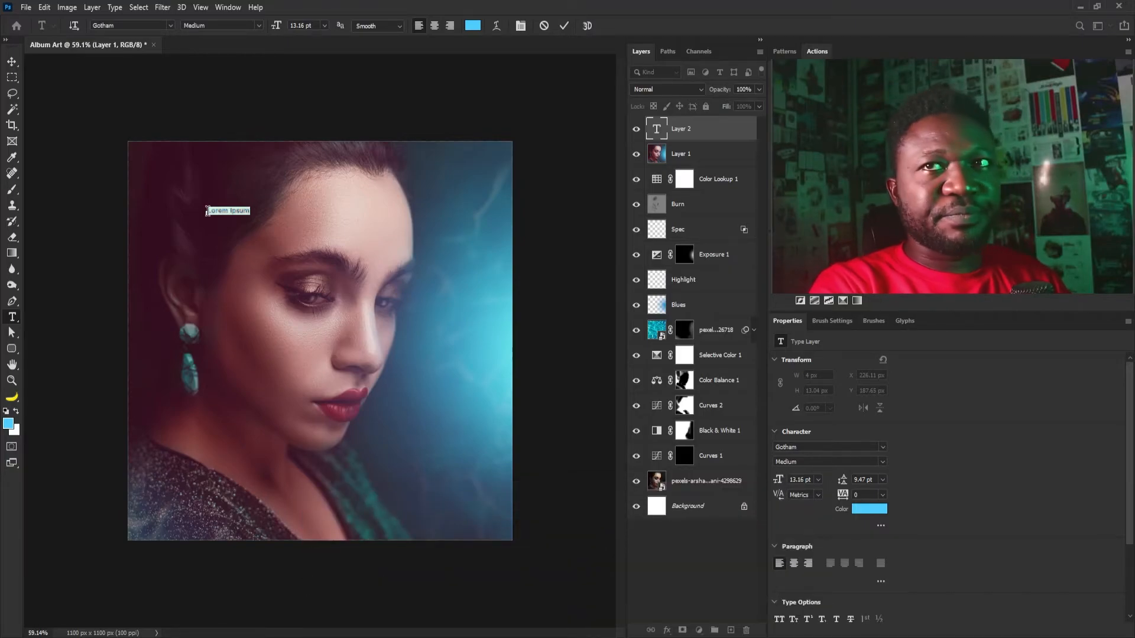
pyautogui.press('BackSpace')
pyautogui.write('Isabella')
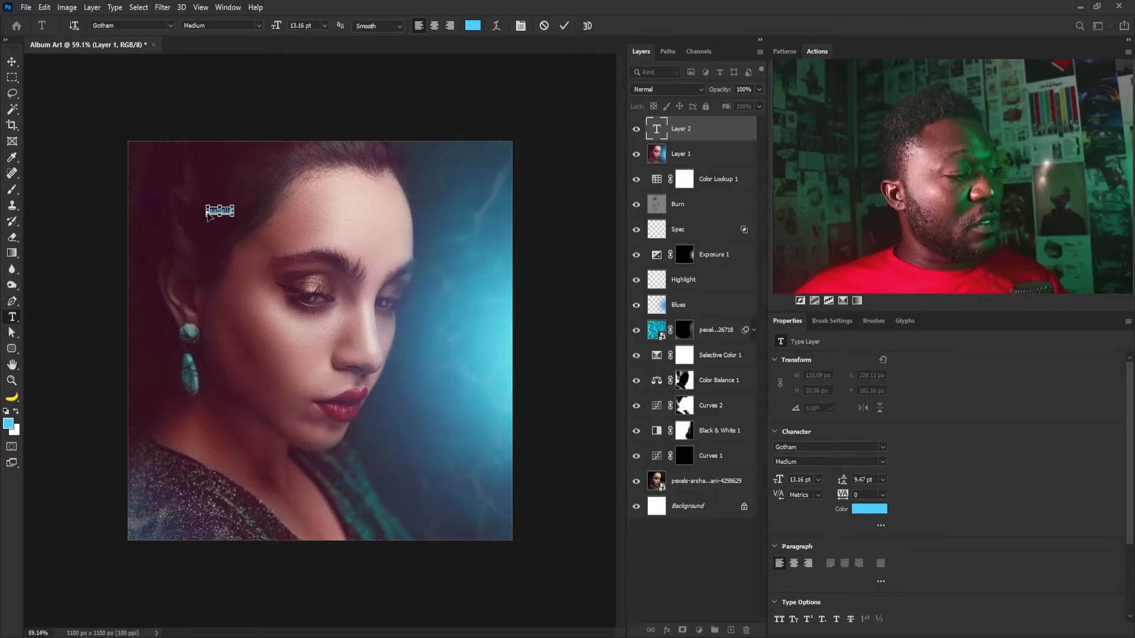
# Set the title text to Gotham Light in white (ffffff) and commit it.
pyautogui.hotkey('ctrl', 'a')
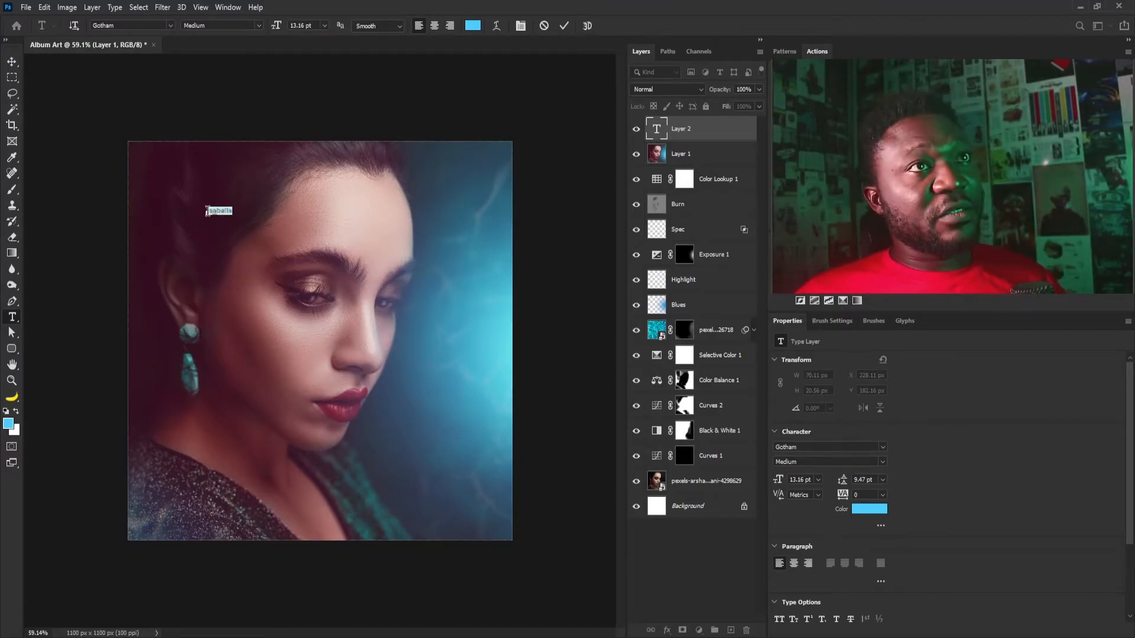
pyautogui.click(883, 462)
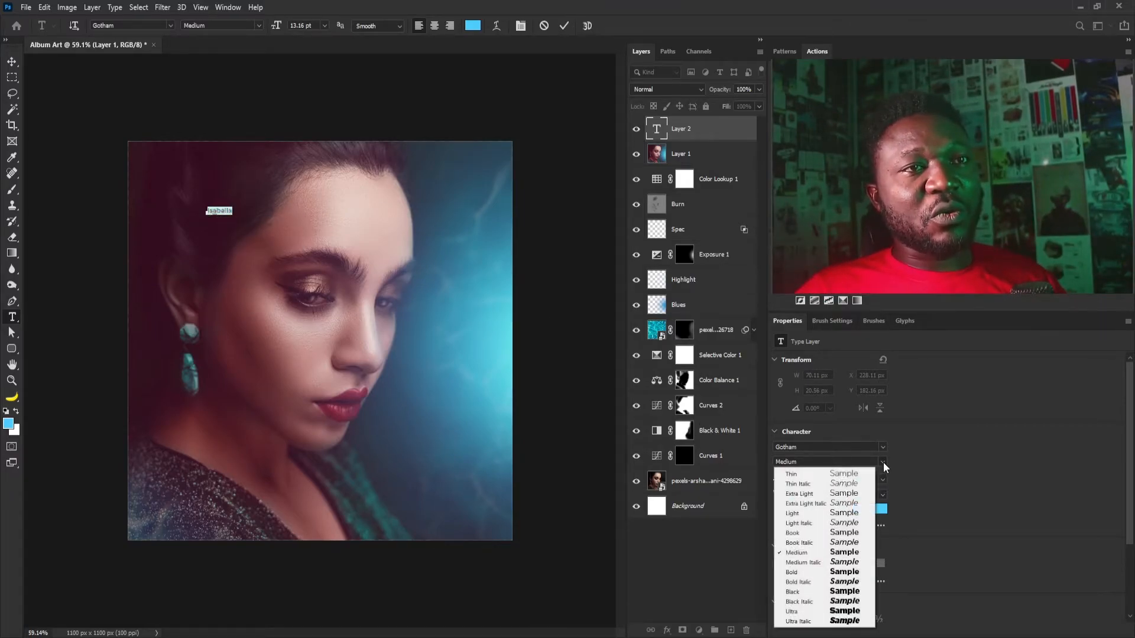
pyautogui.click(850, 513)
pyautogui.click(473, 25)
pyautogui.write('ffffff')
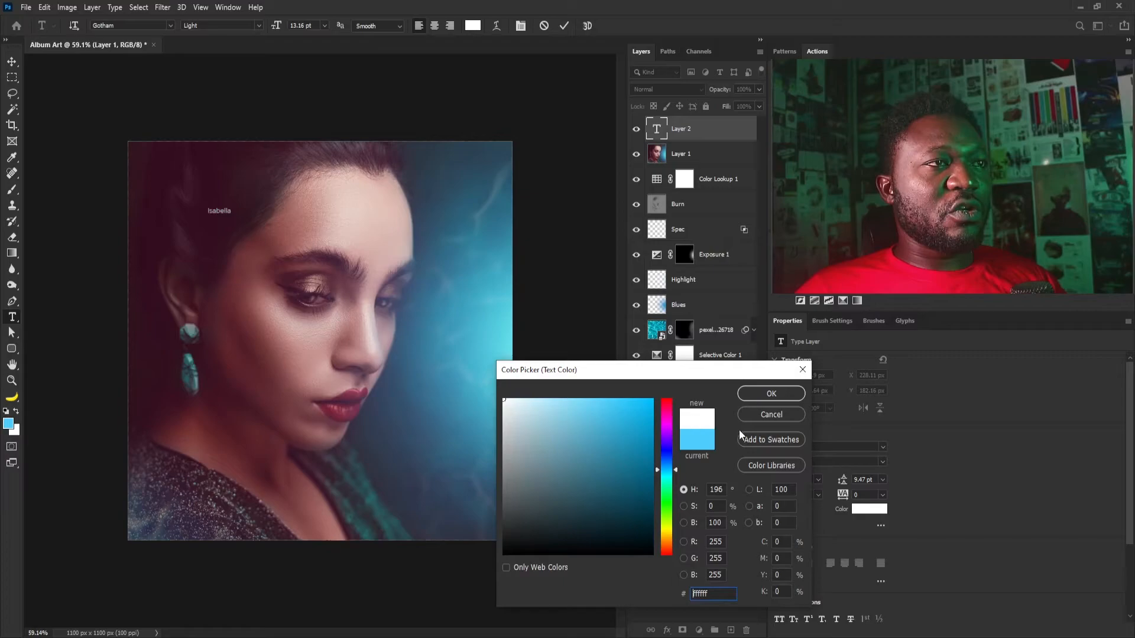
pyautogui.click(770, 393)
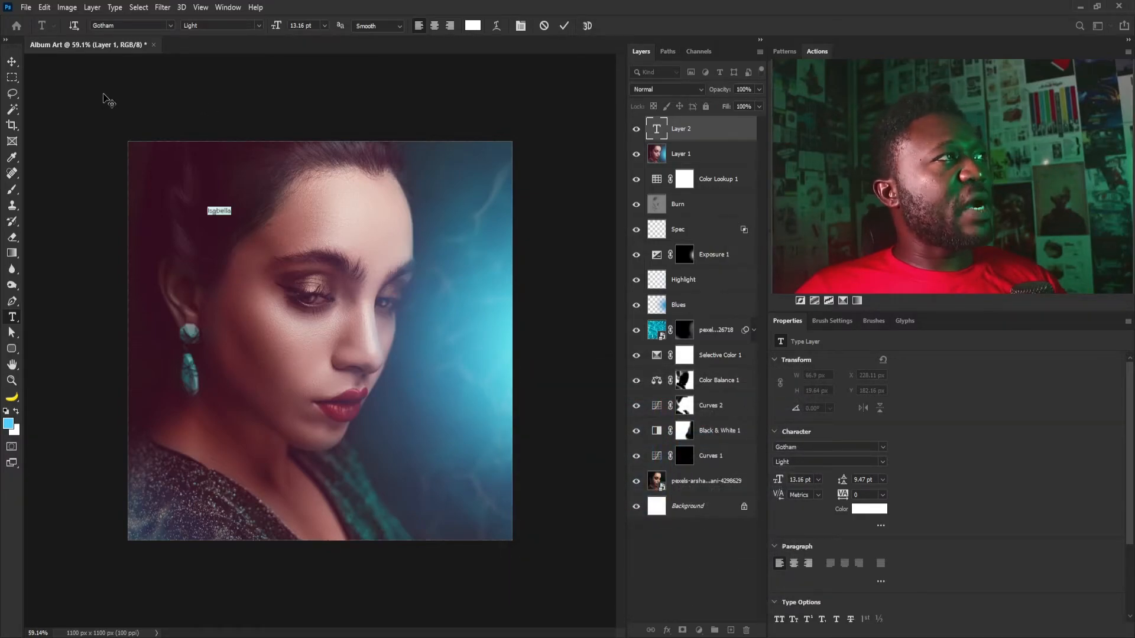
pyautogui.hotkey('ctrl', 'Return')
# Scale the title up to about 188 pt across the upper part of the cover and set its font weight to Thin.
pyautogui.hotkey('ctrl', 't')
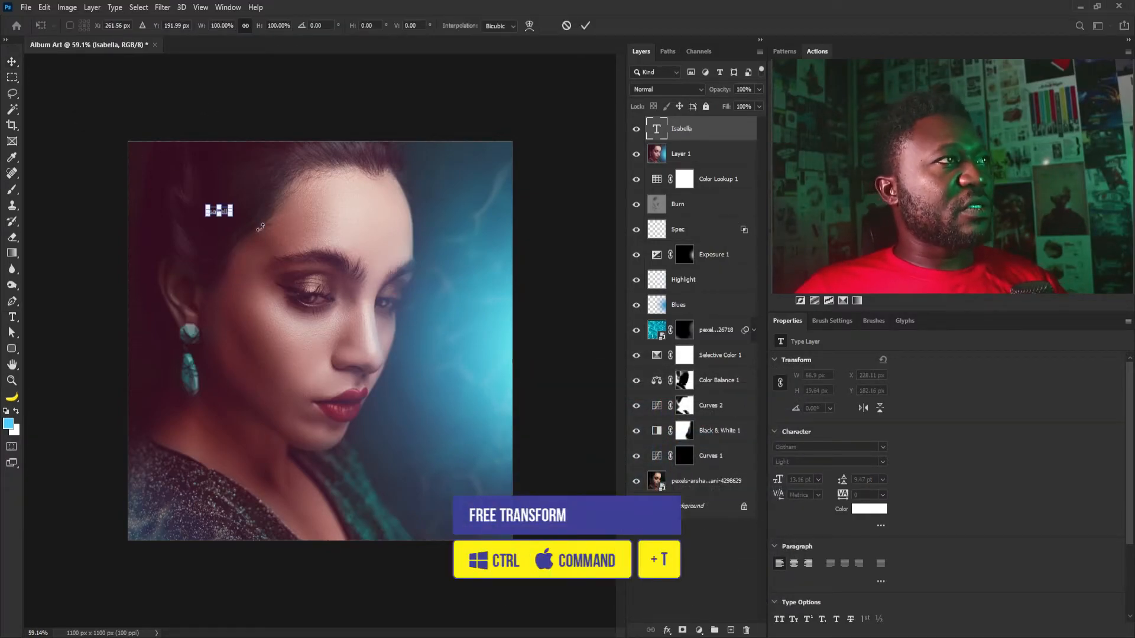
pyautogui.moveTo(244, 227); pyautogui.dragTo(356, 228)
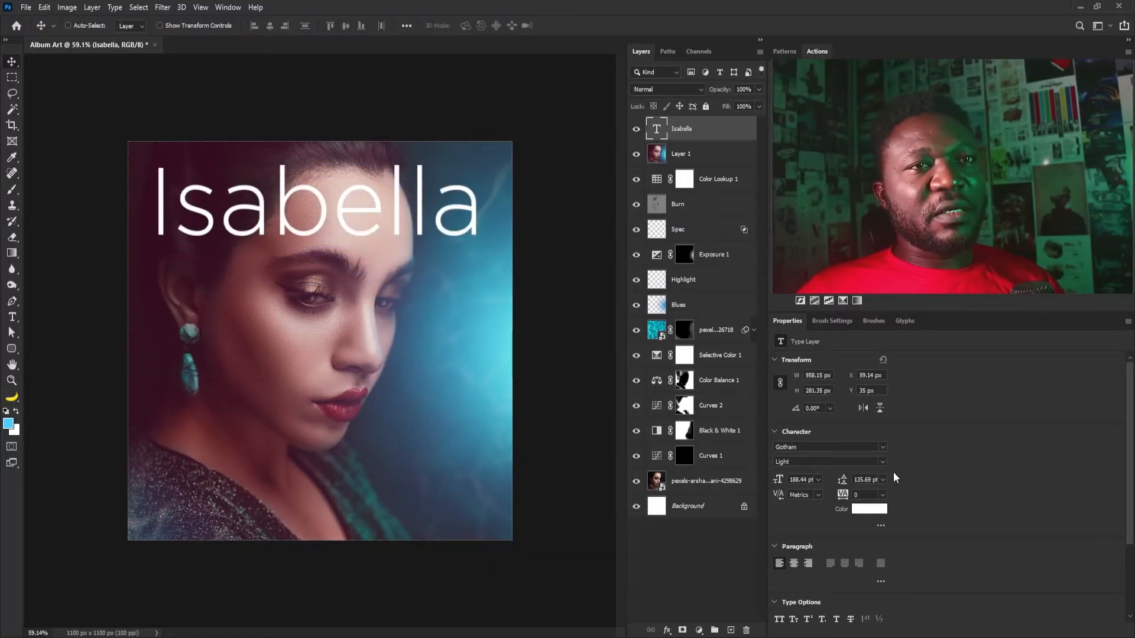
pyautogui.click(883, 462)
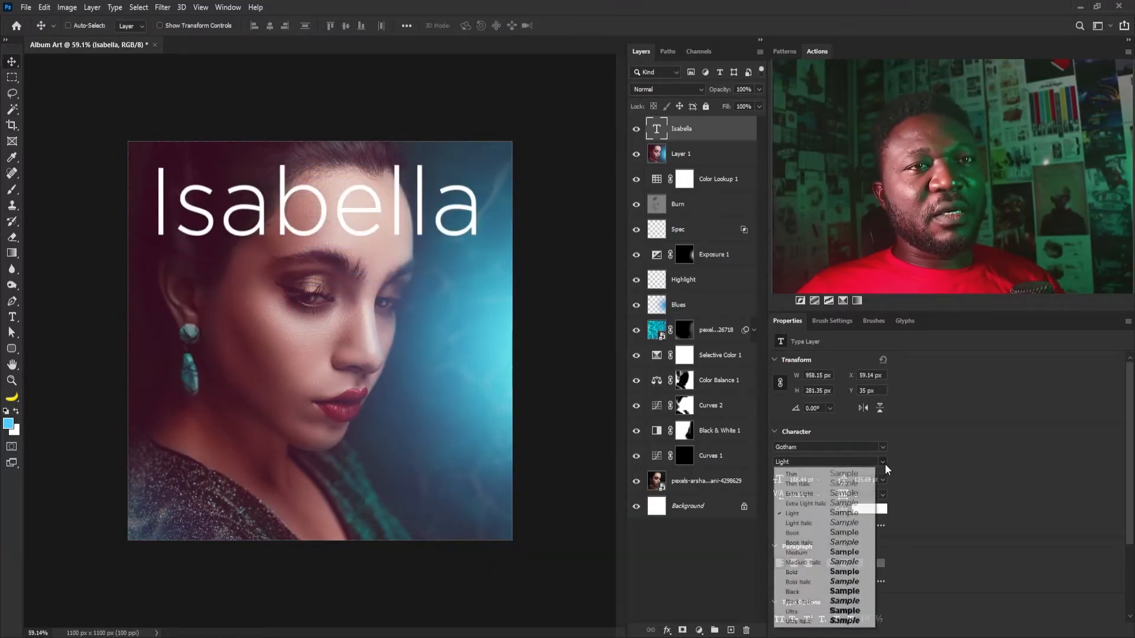
pyautogui.click(858, 475)
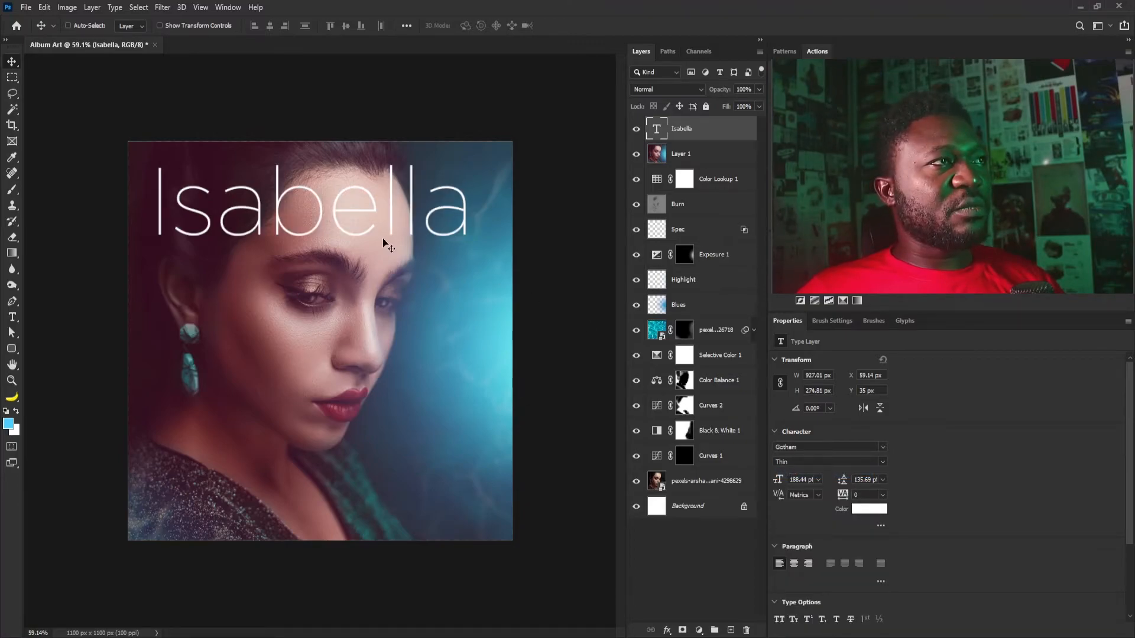
# Shift the Isabella title slightly to the right and add a small white HIS GRACE subtitle over the face.
pyautogui.moveTo(345, 226); pyautogui.dragTo(352, 227)
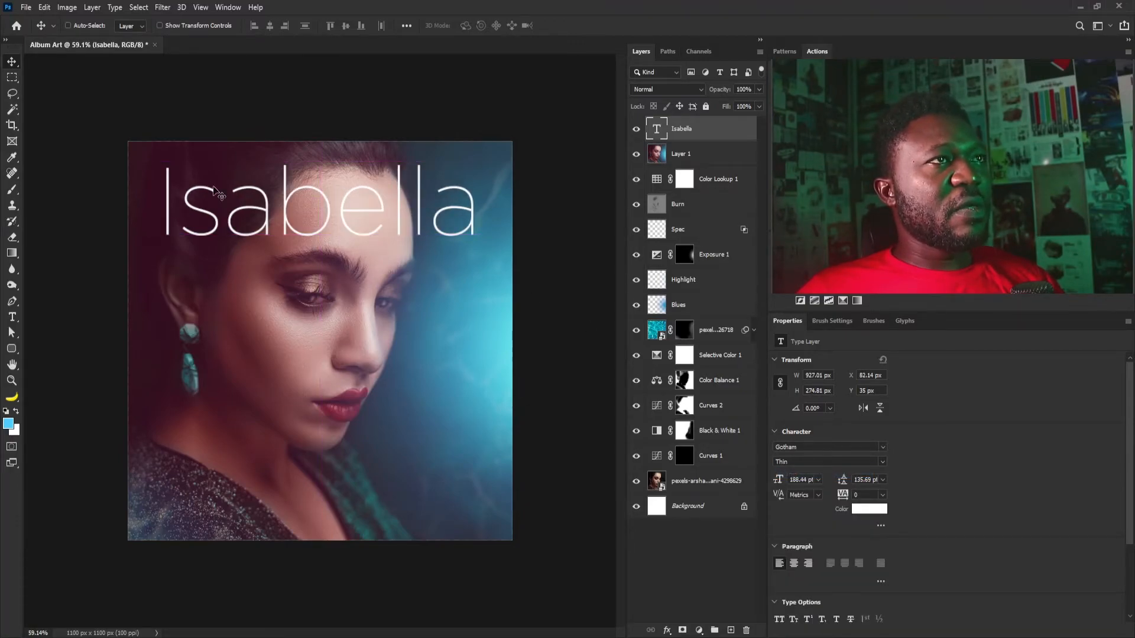
pyautogui.click(12, 318)
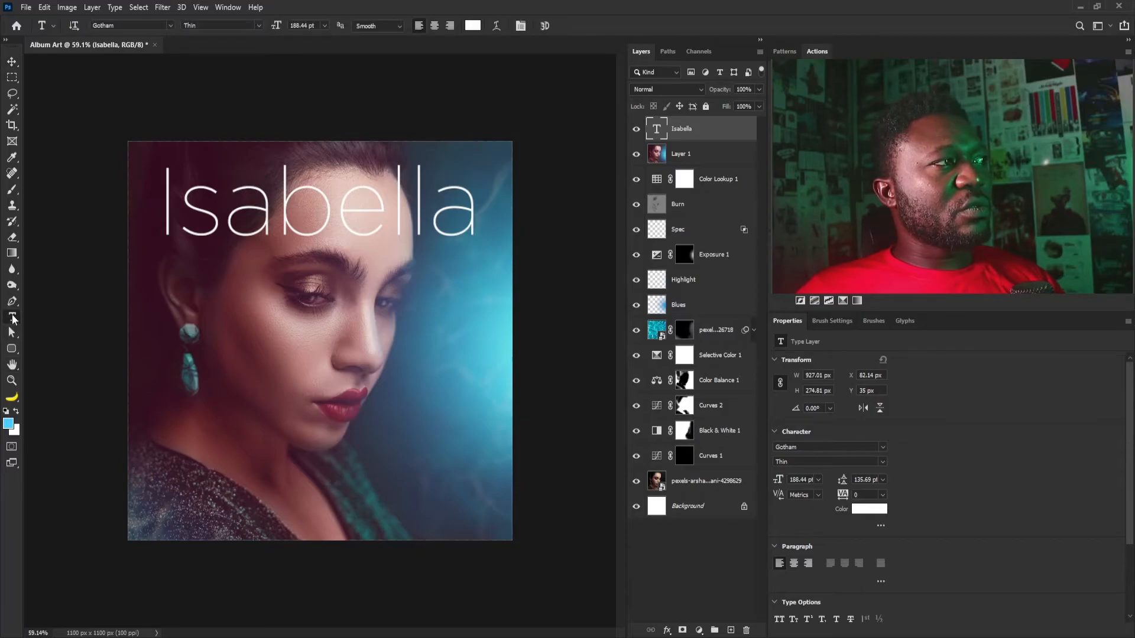
pyautogui.click(279, 303)
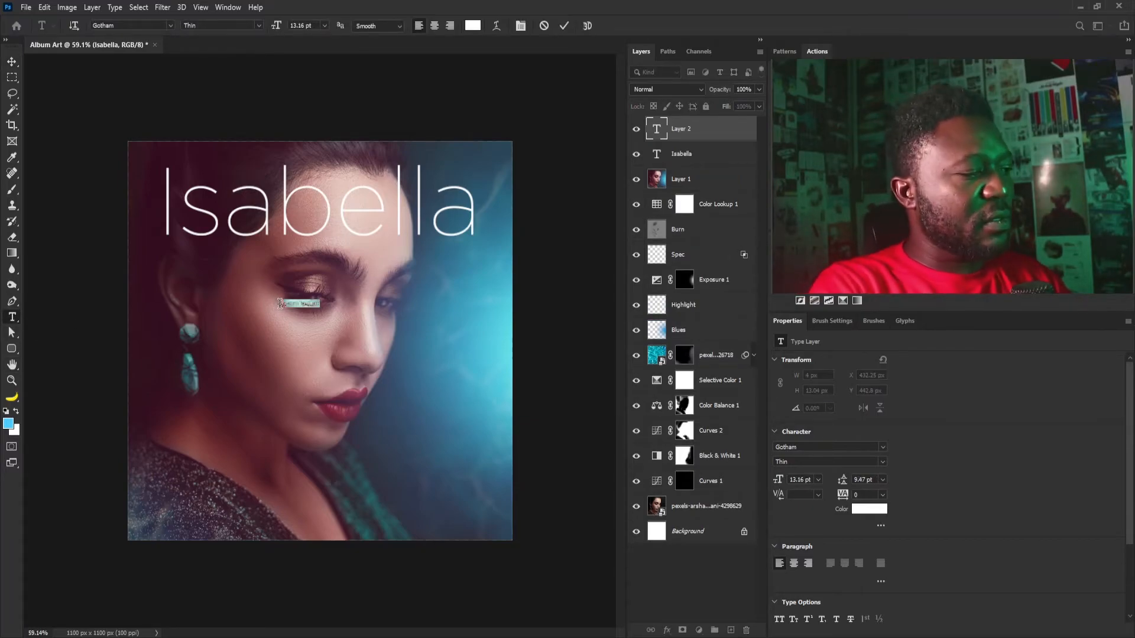
pyautogui.write('This')
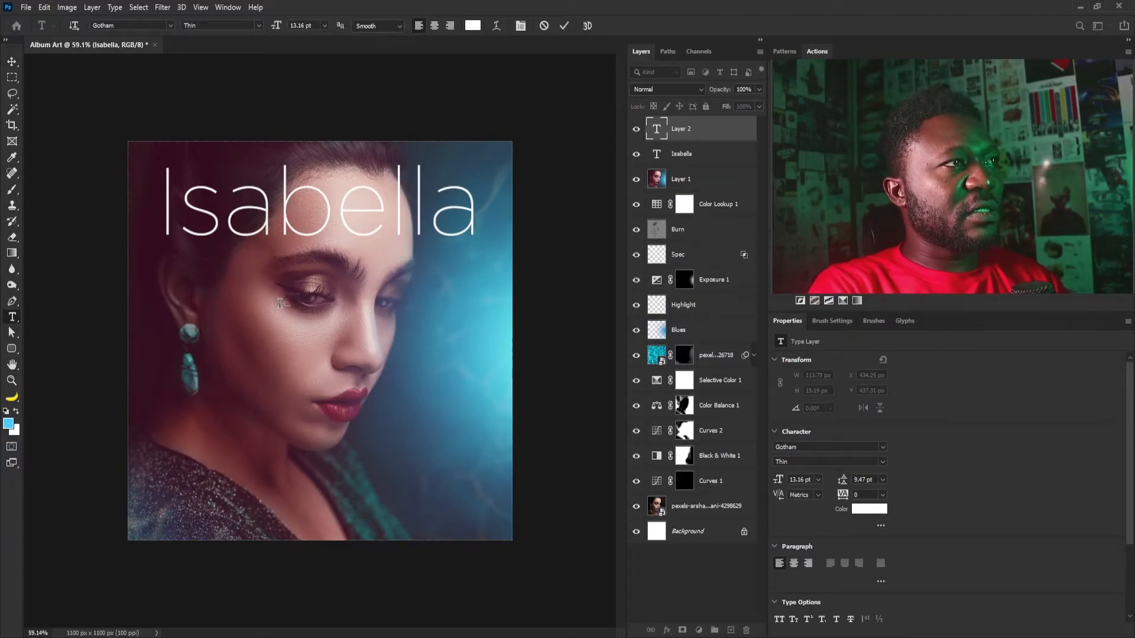
pyautogui.write(' GRACE')
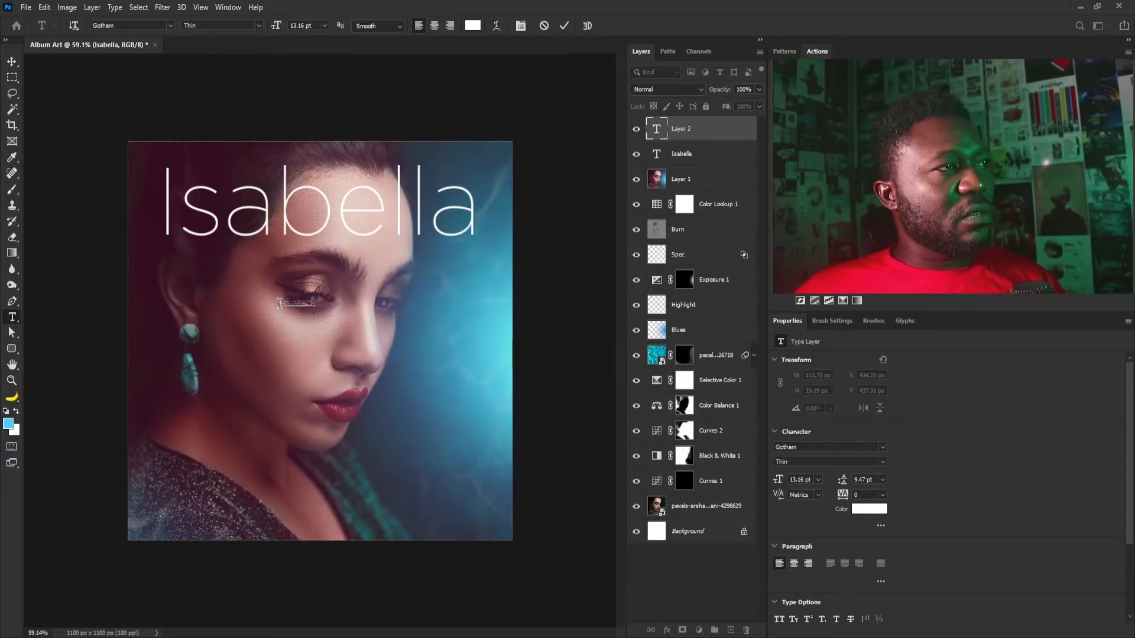
# Set the font weight of the HIS GRACE subtitle to Book.
pyautogui.hotkey('ctrl', 'a')
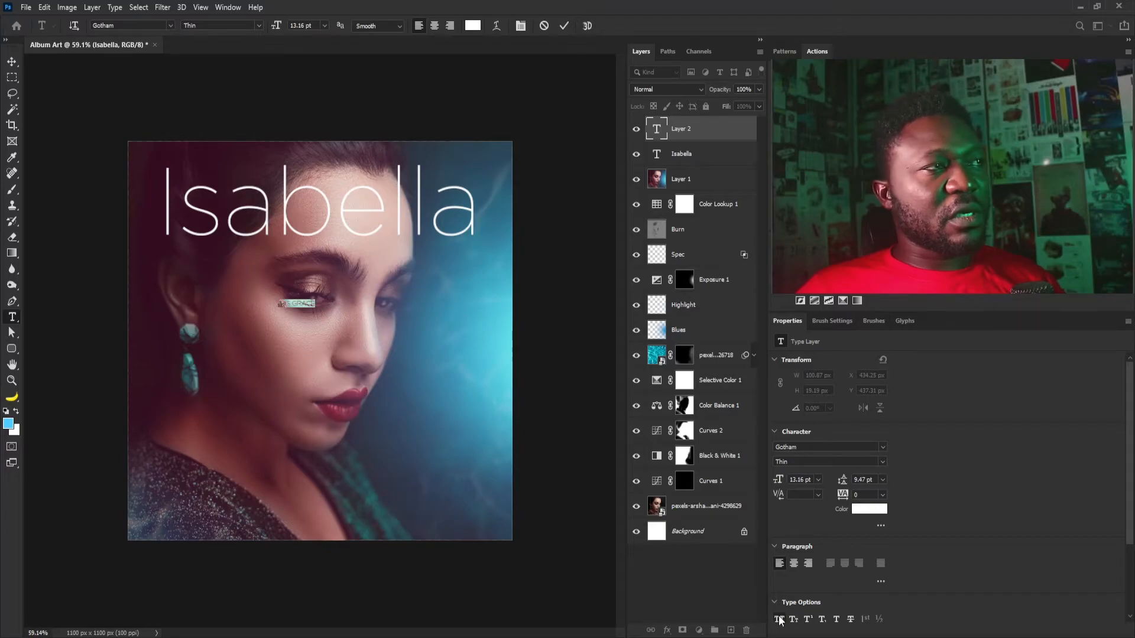
pyautogui.click(882, 461)
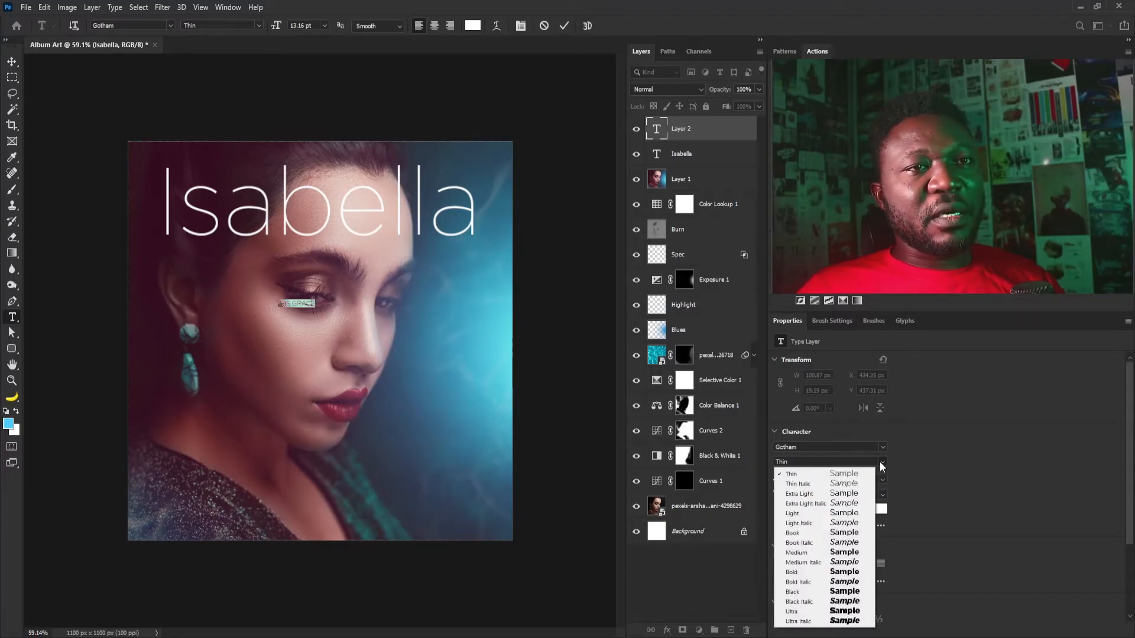
pyautogui.click(850, 534)
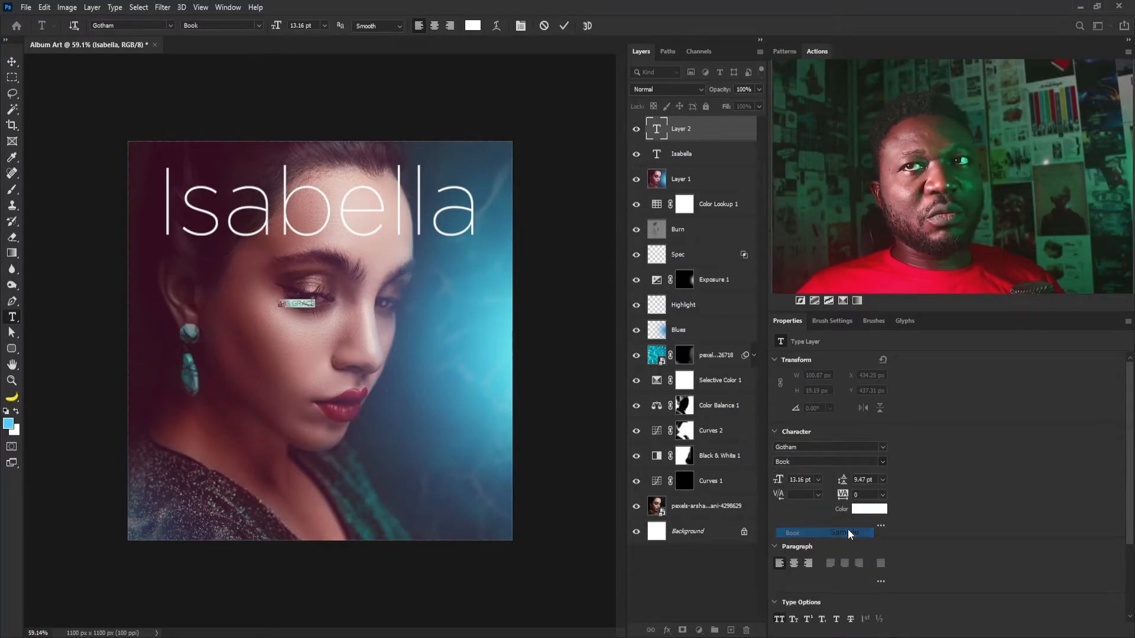
# Place HIS GRACE under the right end of the title, enlarge it to about 27 pt and make it Bold.
pyautogui.click(12, 61)
pyautogui.moveTo(339, 300); pyautogui.dragTo(486, 263)
pyautogui.hotkey('ctrl', 't')
pyautogui.press('Return')
pyautogui.click(882, 462)
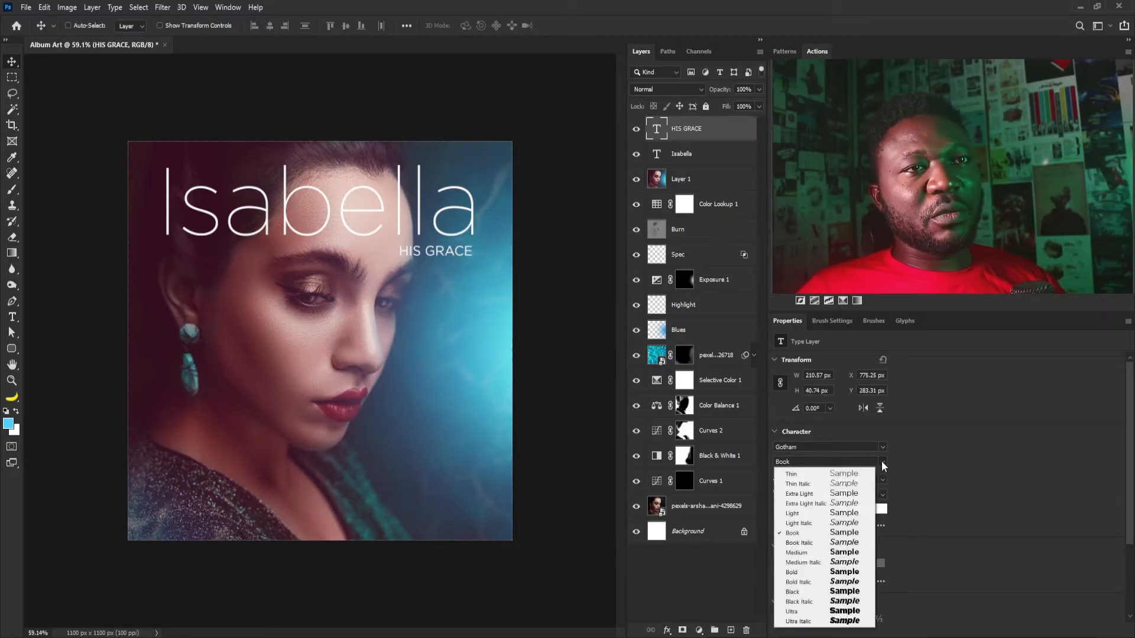
pyautogui.click(795, 572)
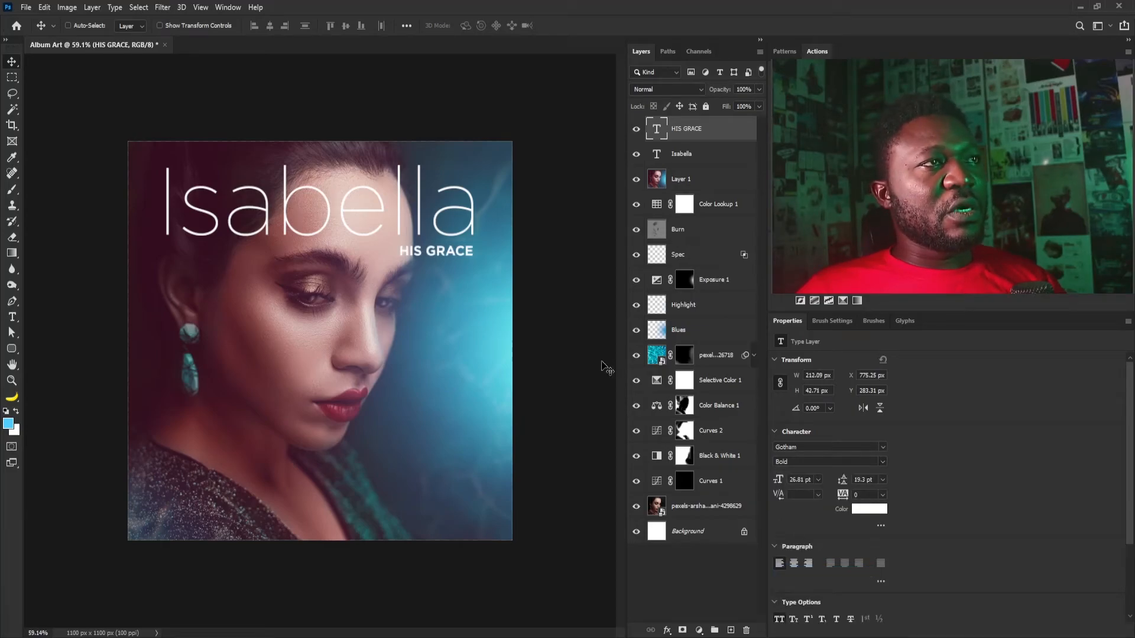
# Move the HIS GRACE subtitle closer beneath the title, to about X 768 px and Y 269 px.
pyautogui.scroll(8, 381, 175)
pyautogui.moveTo(487, 366); pyautogui.dragTo(478, 341)
pyautogui.press('Left')
pyautogui.press('Left')
pyautogui.press('Left')
pyautogui.press('Left')
pyautogui.press('Left')
pyautogui.press('Left')
pyautogui.press('Left')
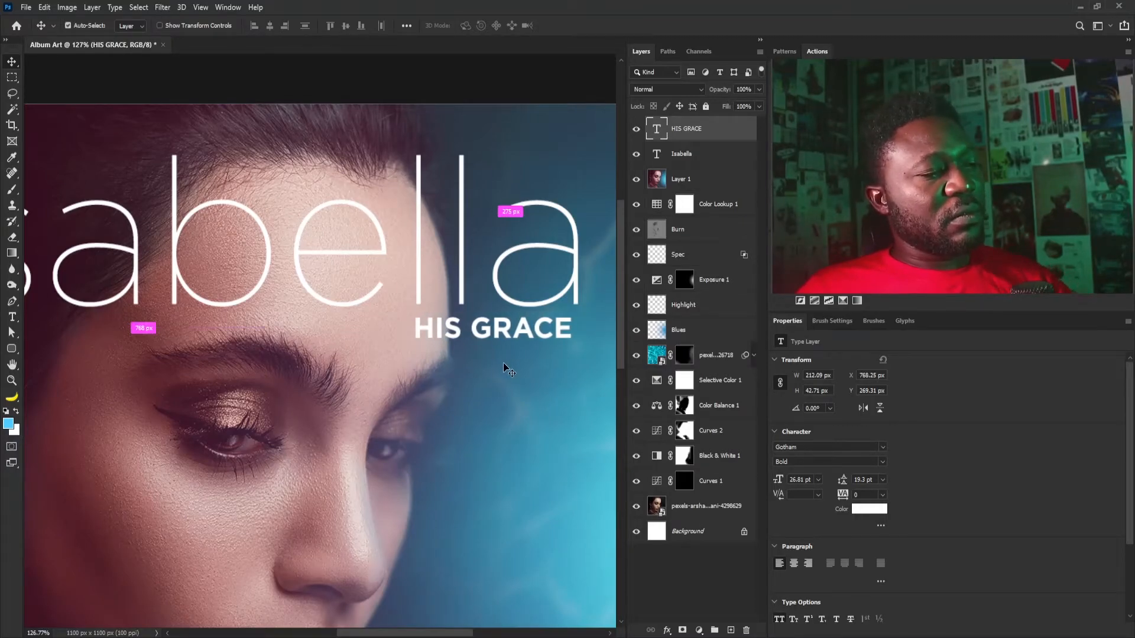
# Scale the HIS GRACE subtitle to about 105% so its right edge lines up with the end of the title.
pyautogui.hotkey('ctrl', 't')
pyautogui.moveTo(572, 345); pyautogui.dragTo(580, 350)
pyautogui.press('Return')
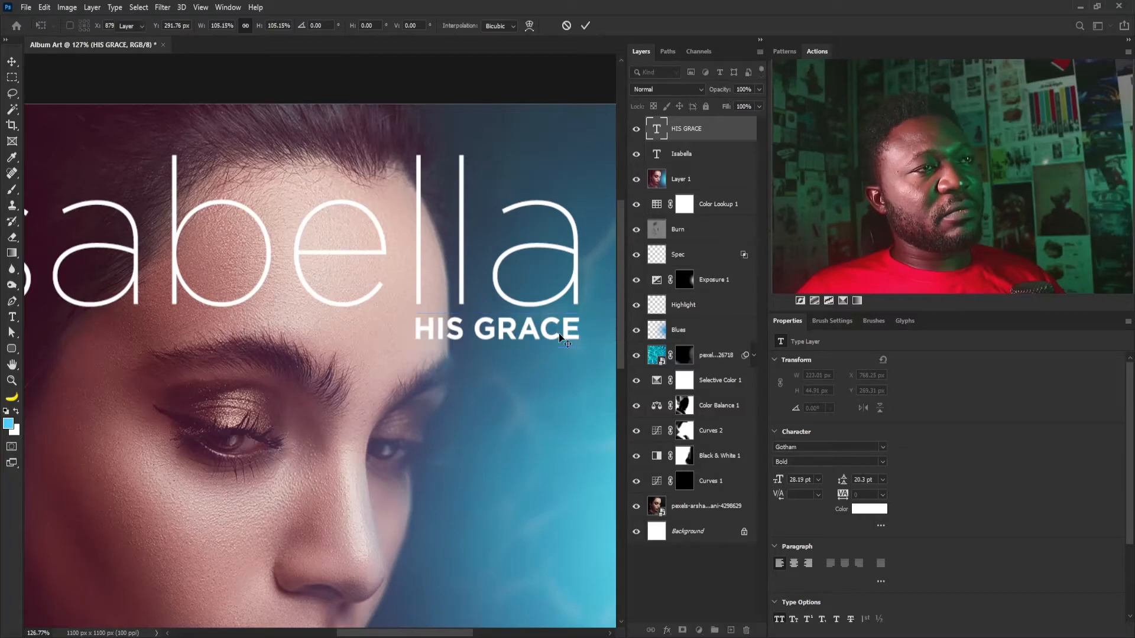
pyautogui.hotkey('ctrl', '-')
pyautogui.hotkey('ctrl', '-')
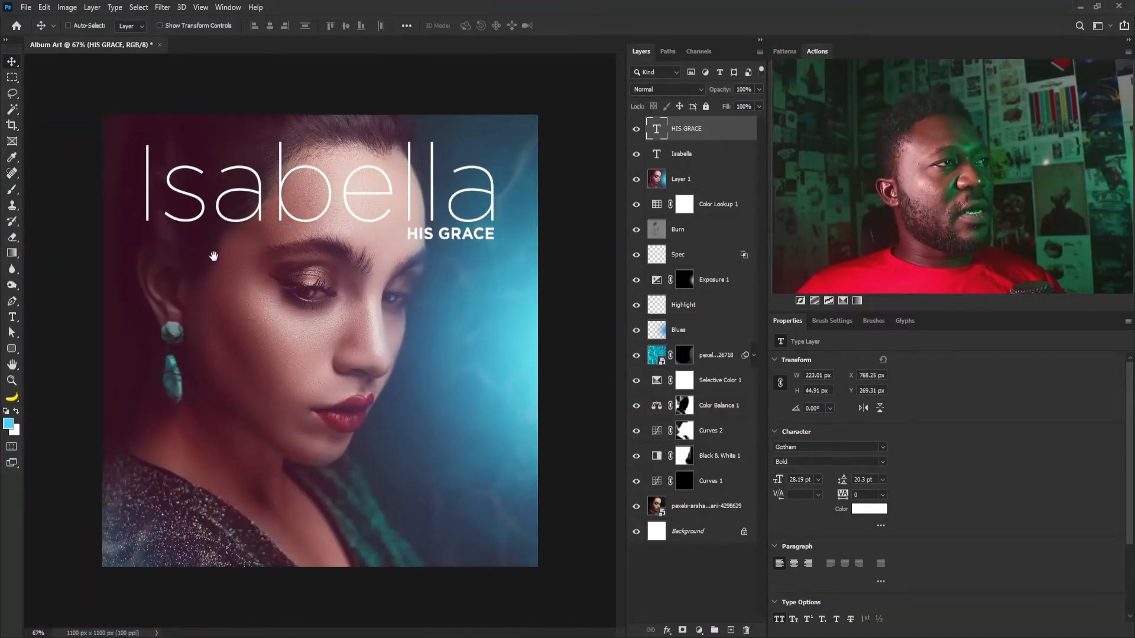
# Add a Hue/Saturation adjustment layer above the Isabella title layer and raise Saturation to +17.
pyautogui.click(704, 157)
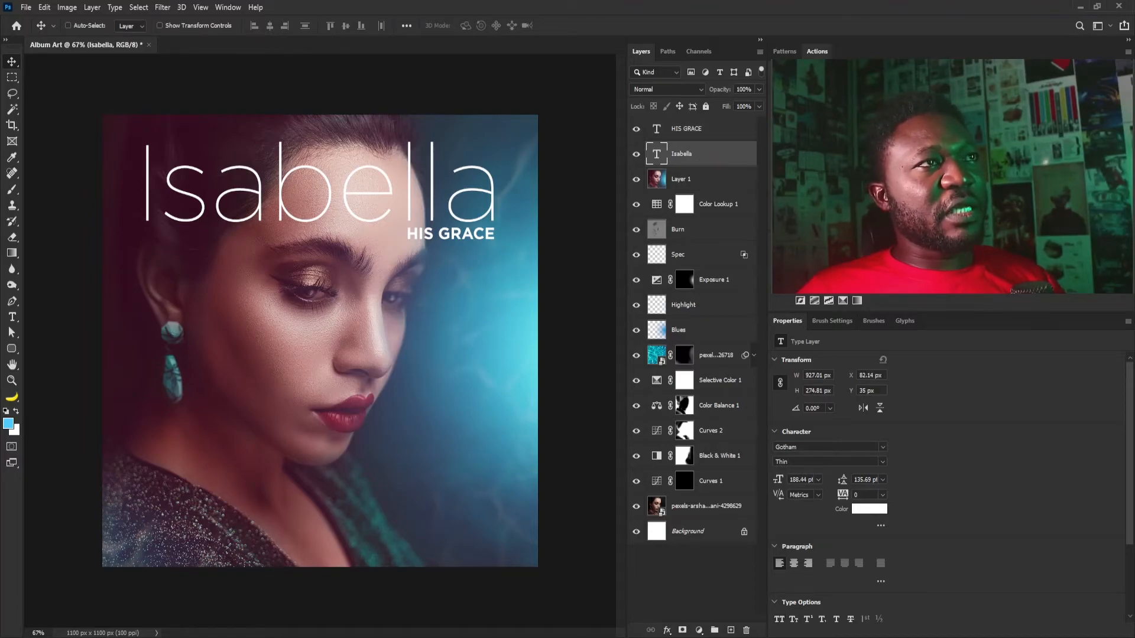
pyautogui.click(799, 300)
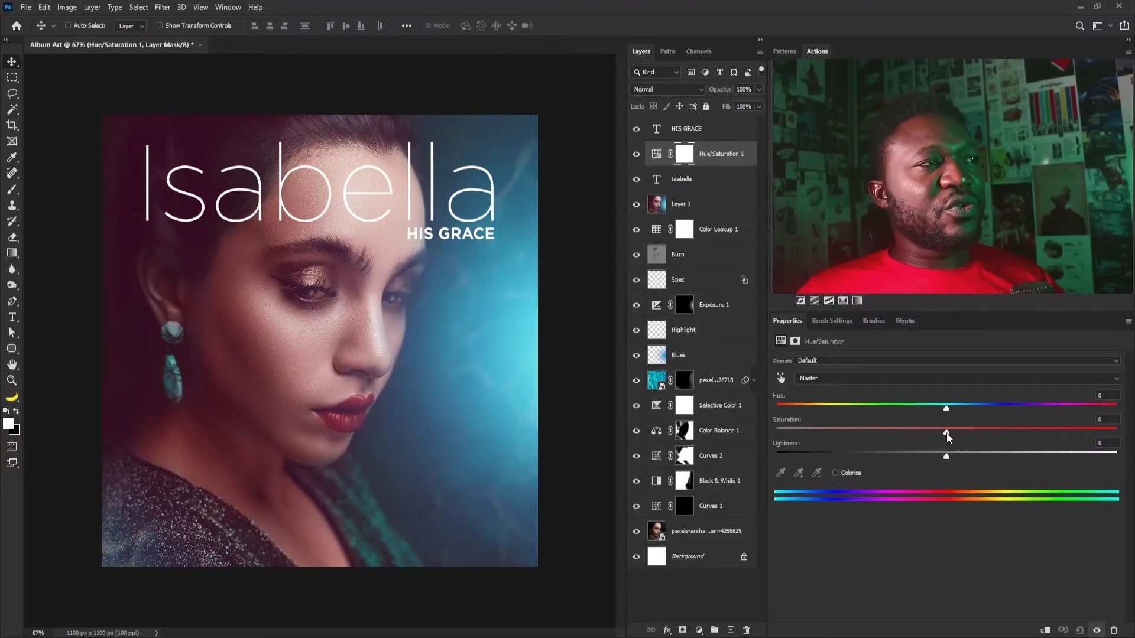
pyautogui.moveTo(946, 433); pyautogui.dragTo(970, 434)
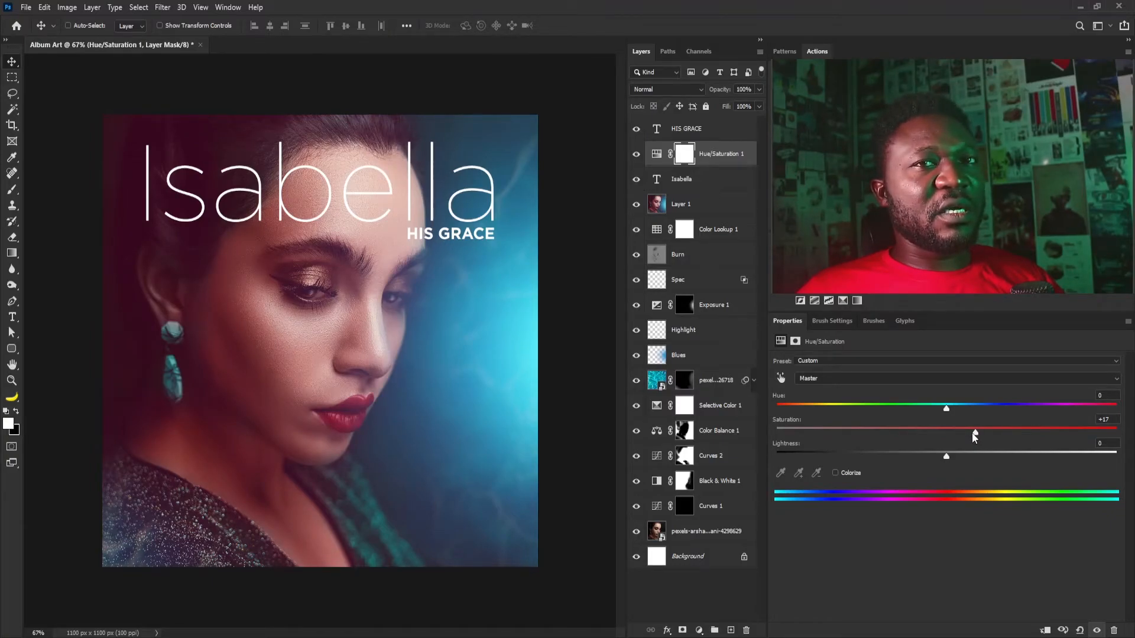
# Add a Curves adjustment above Layer 1 with a gentle S-curve, setting the shadow point to input 64, output 57 and lifting the highlights slightly.
pyautogui.click(696, 208)
pyautogui.click(829, 273)
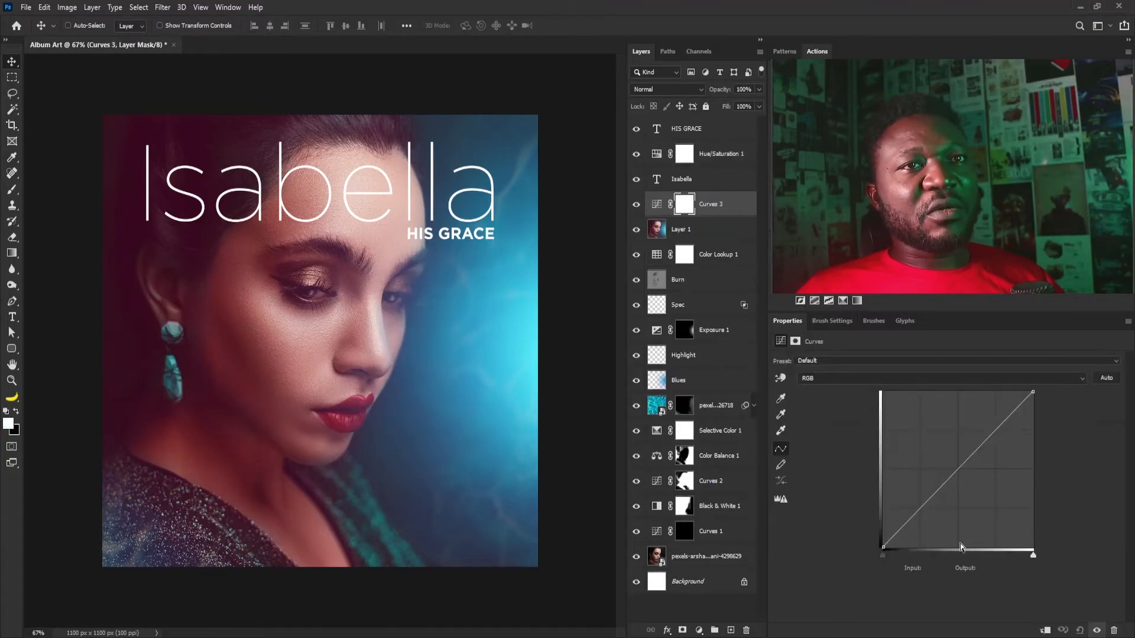
pyautogui.click(922, 512)
pyautogui.moveTo(967, 468); pyautogui.dragTo(969, 452)
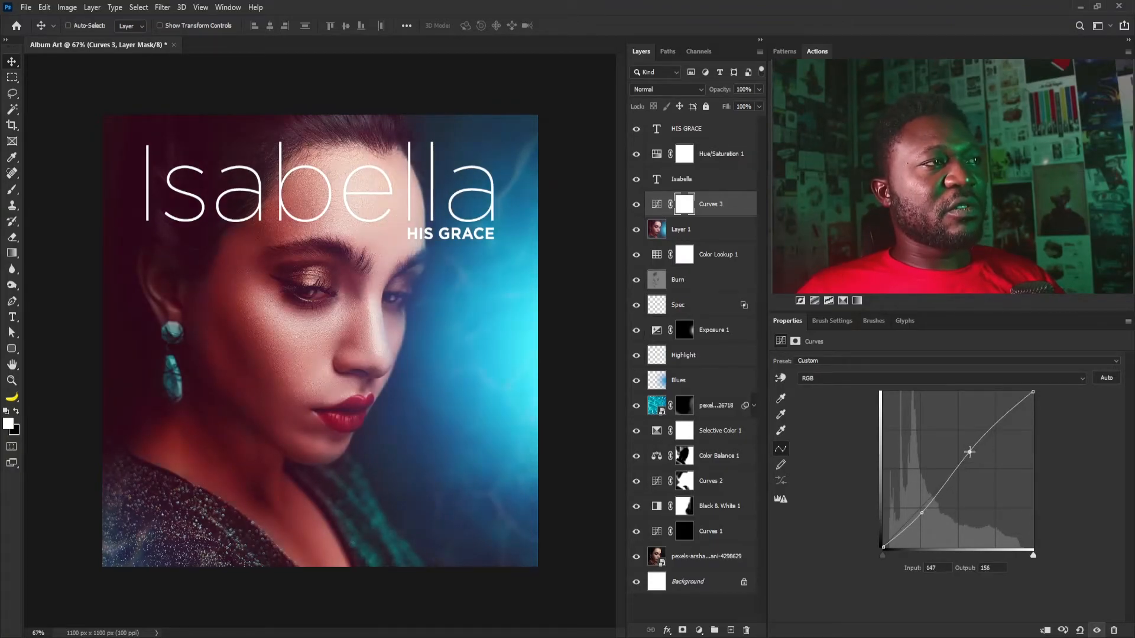
pyautogui.moveTo(923, 512); pyautogui.dragTo(919, 511)
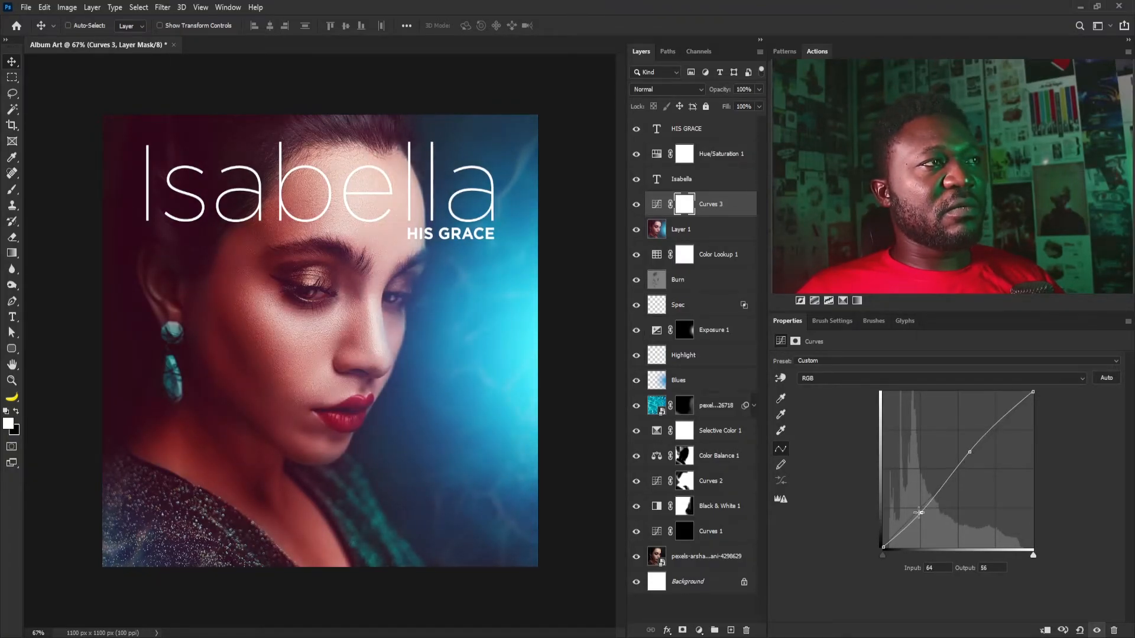
pyautogui.moveTo(972, 451); pyautogui.dragTo(976, 450)
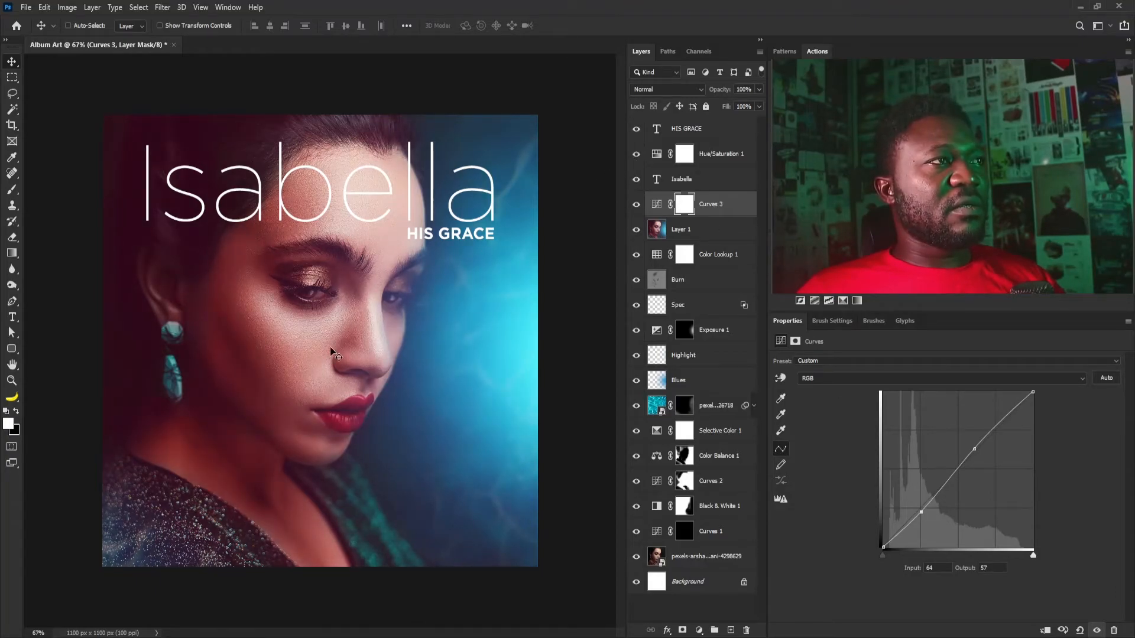
pyautogui.moveTo(389, 270); pyautogui.dragTo(384, 271)
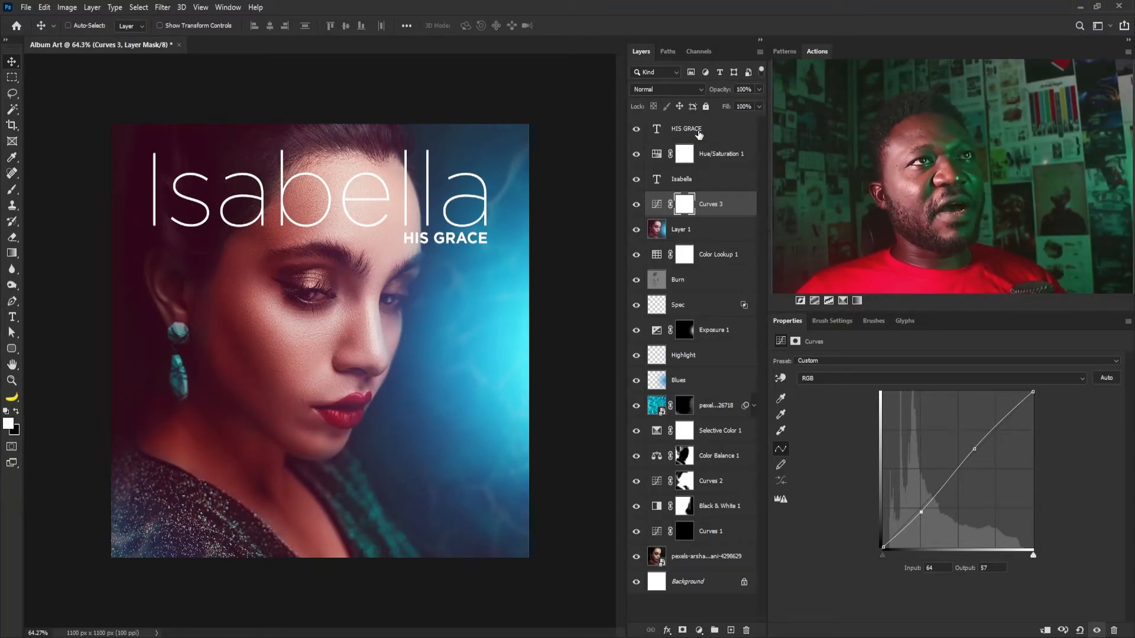
# Group all layers above the Background and rename the group FRONT.
pyautogui.click(698, 134)
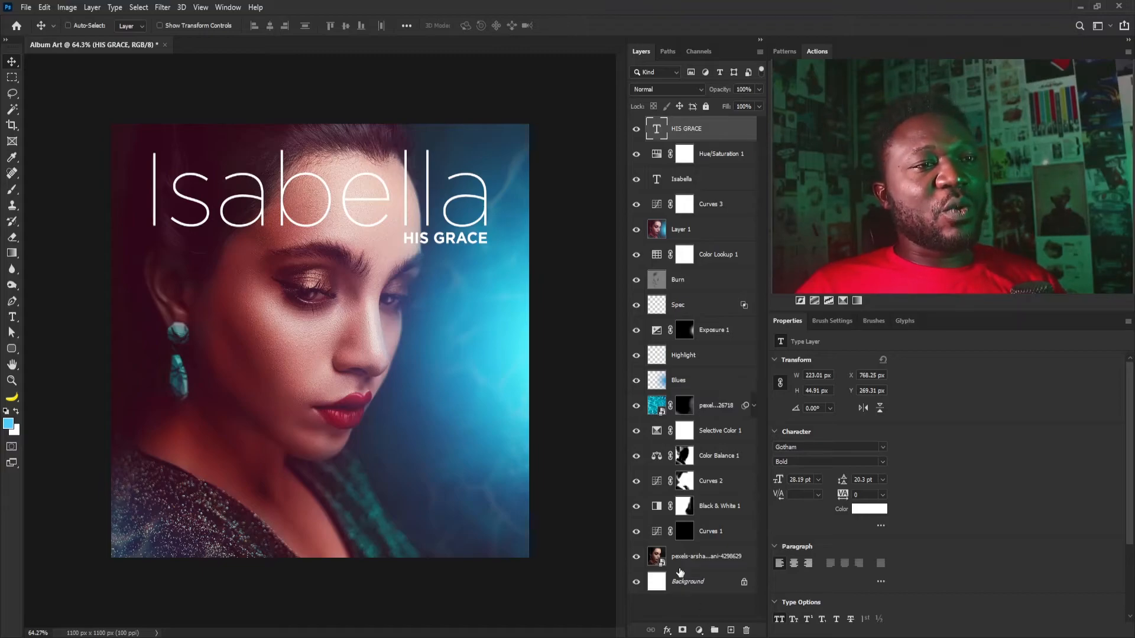
pyautogui.hotkey('ctrl', 'alt', 'a')
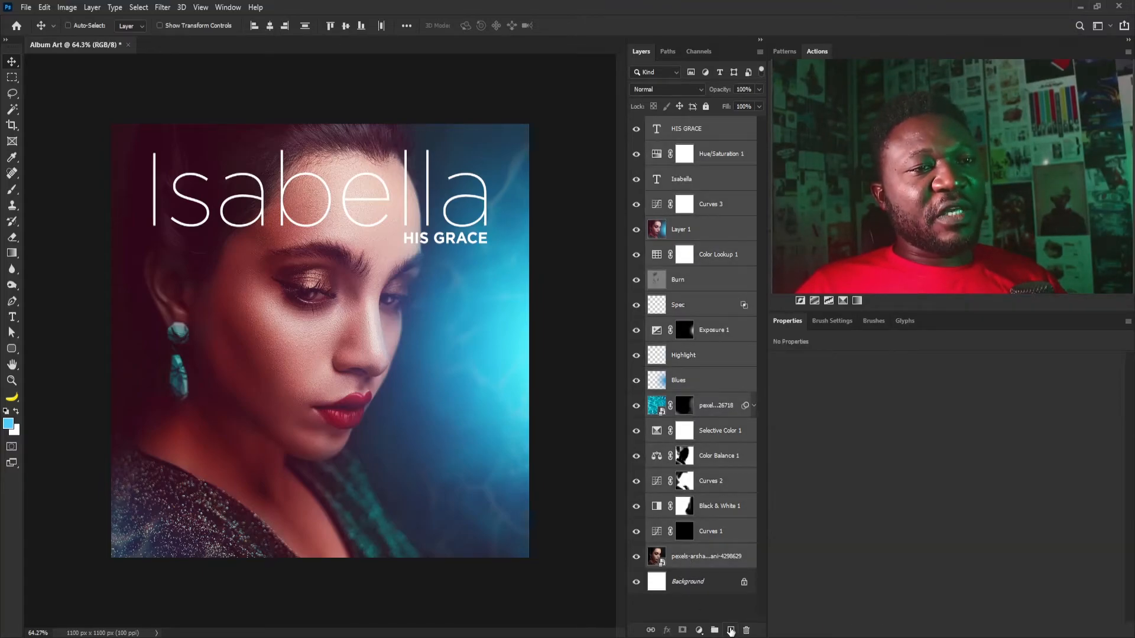
pyautogui.hotkey('ctrl', 'g')
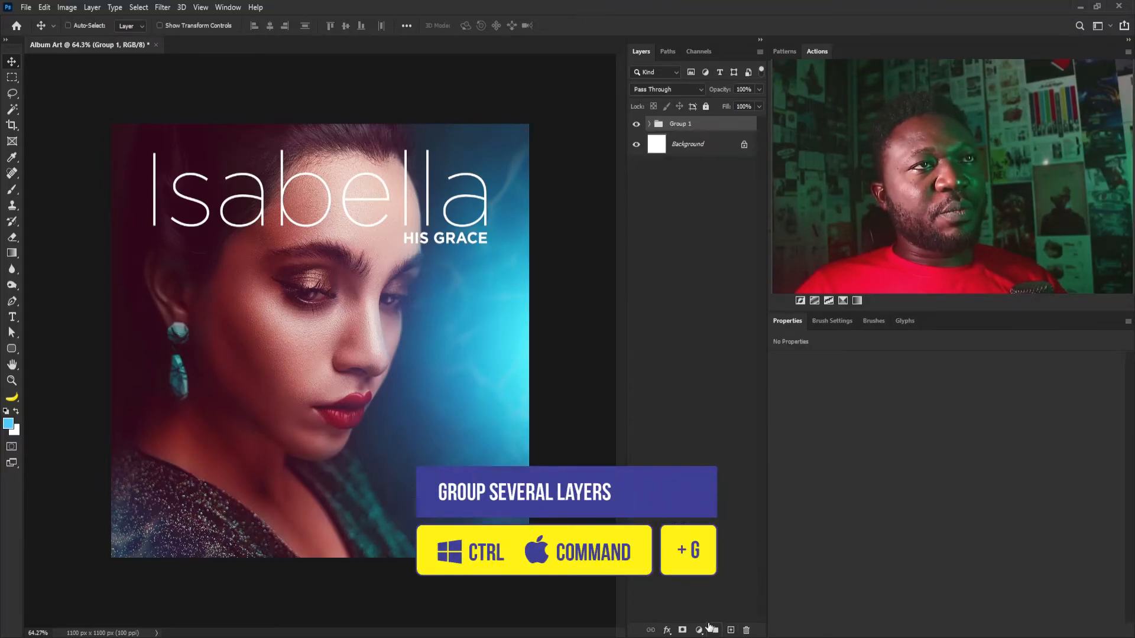
pyautogui.doubleClick(681, 125)
pyautogui.write('FRON')
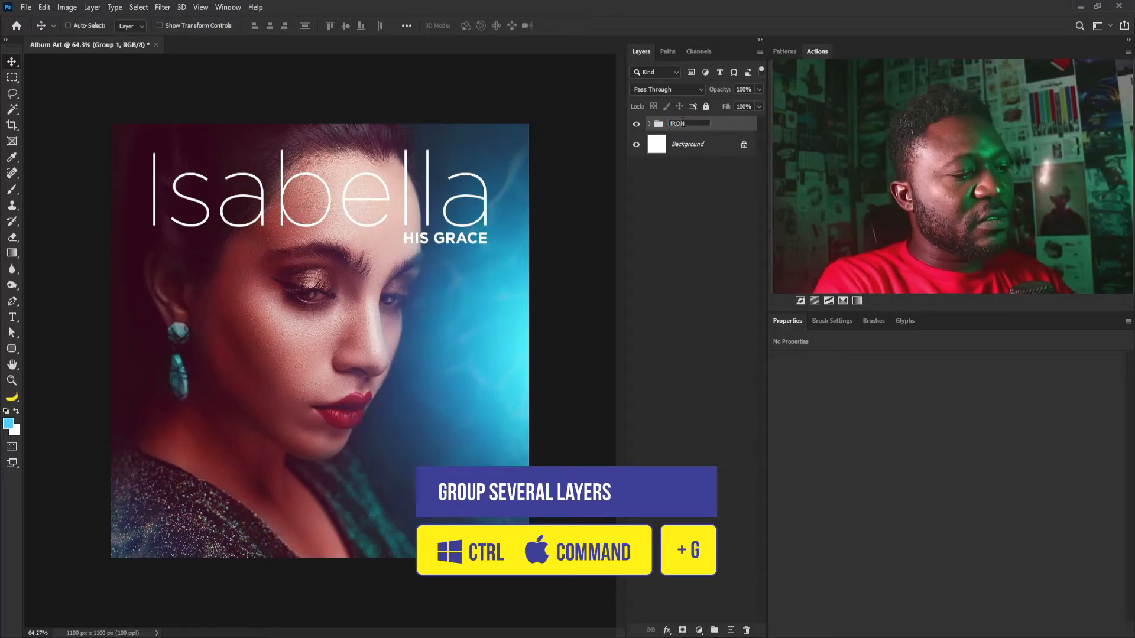
pyautogui.write('T')
pyautogui.press('Return')
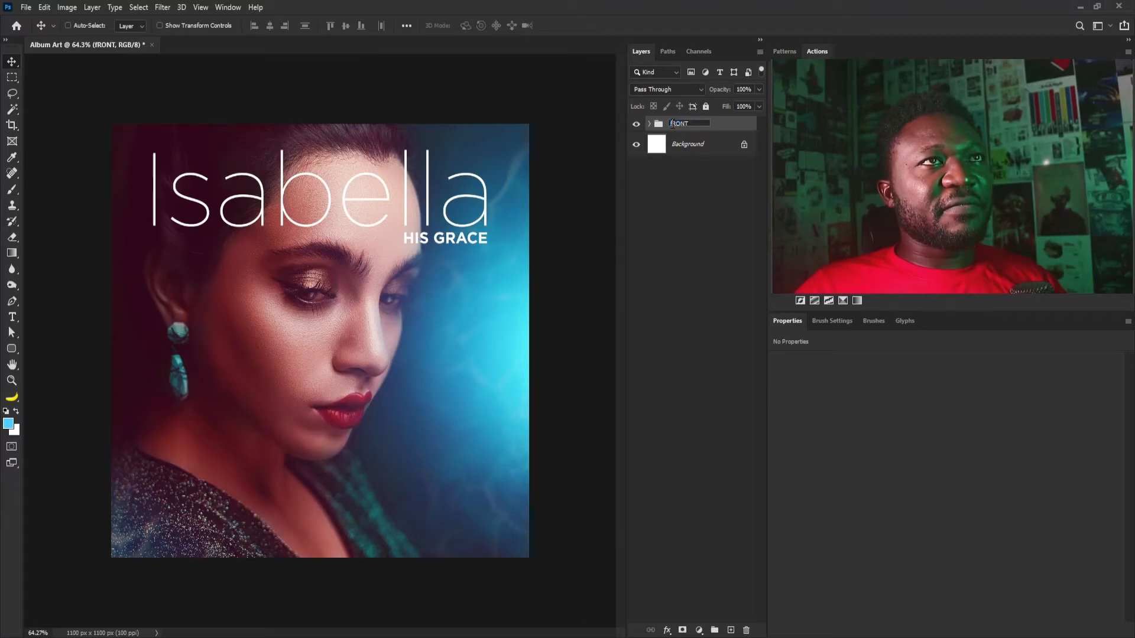
pyautogui.press('BackSpace')
pyautogui.write('F')
pyautogui.press('Return')
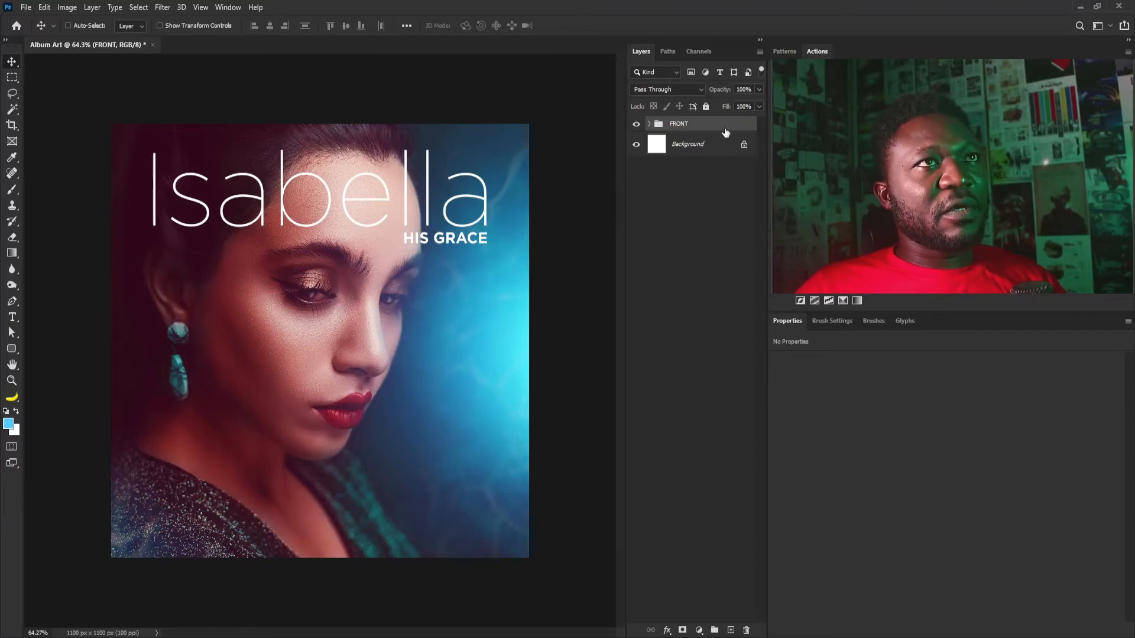
# Duplicate the FRONT group, hide the original, and hide Layer 1 and the portrait photo inside the copy.
pyautogui.hotkey('ctrl', 'j')
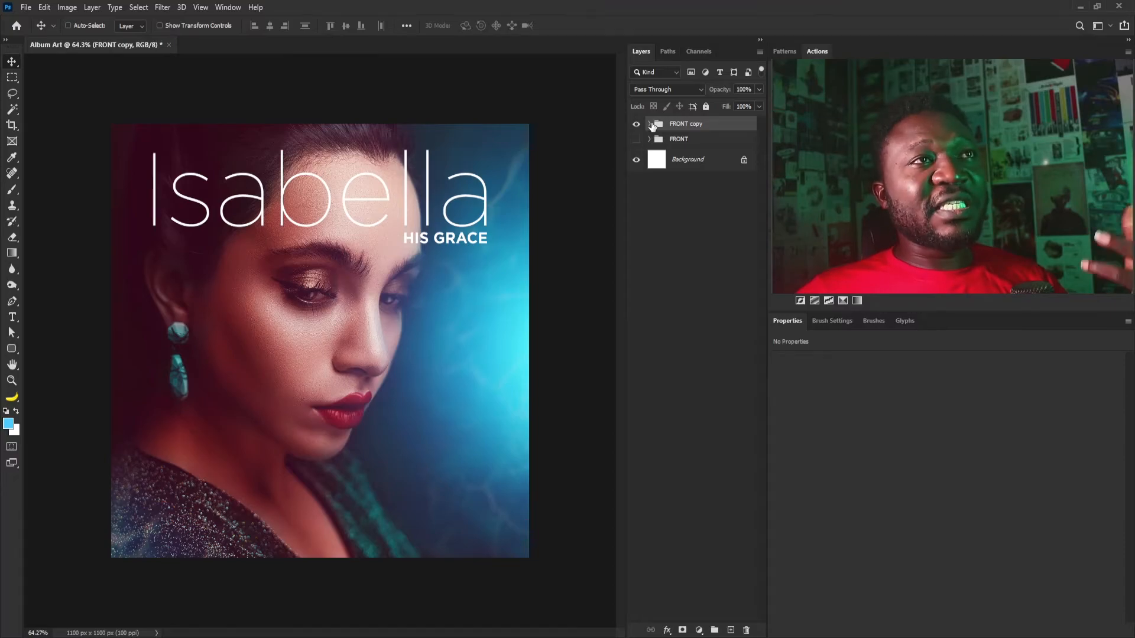
pyautogui.click(649, 124)
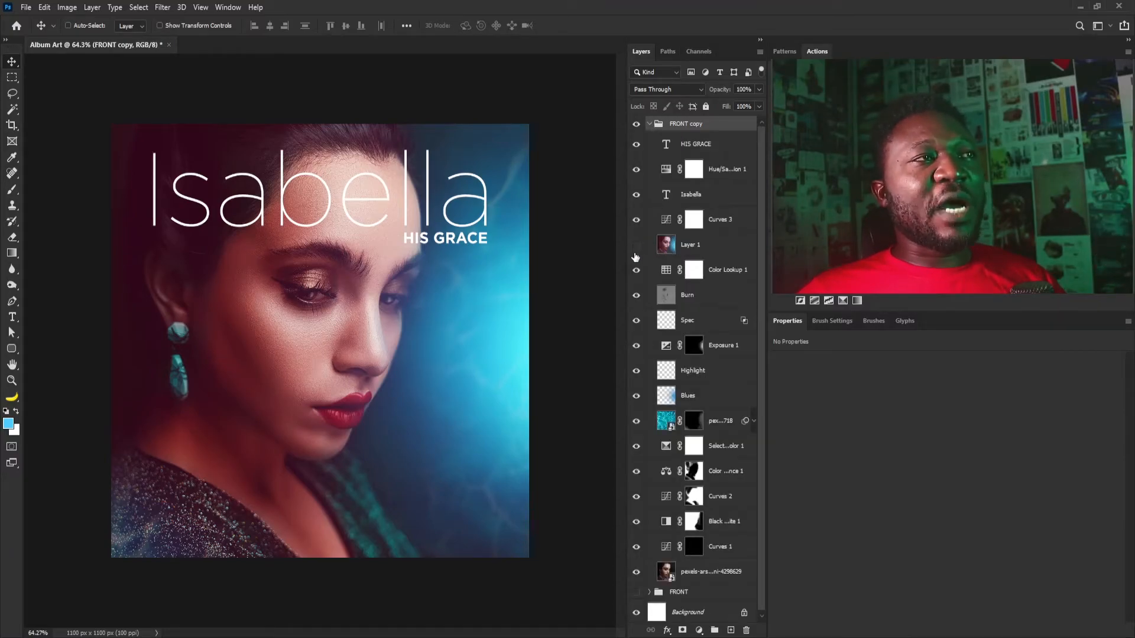
pyautogui.scroll(-1, 644, 534)
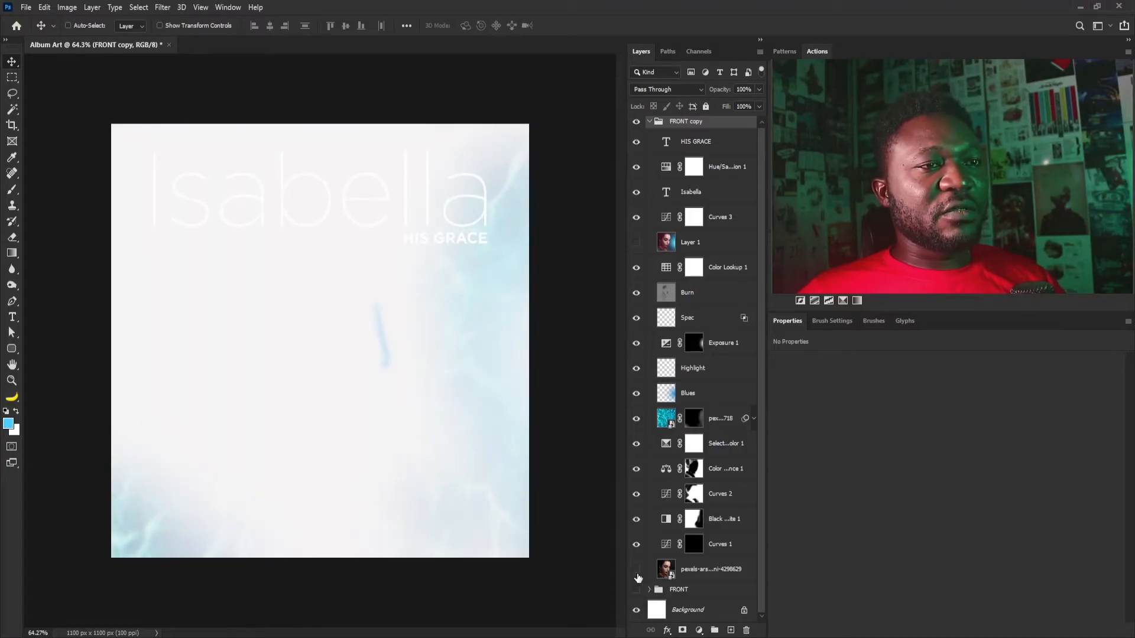
# Add a new empty layer directly above the hidden portrait photo inside the FRONT copy group.
pyautogui.click(668, 606)
pyautogui.click(698, 585)
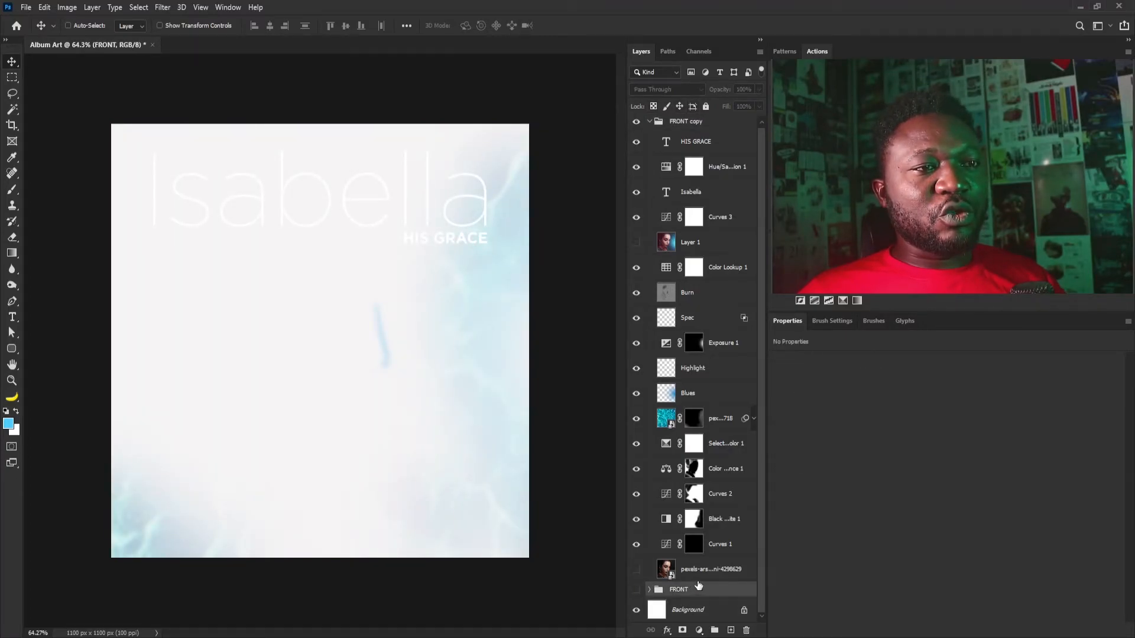
pyautogui.click(730, 630)
pyautogui.moveTo(694, 600); pyautogui.dragTo(692, 569)
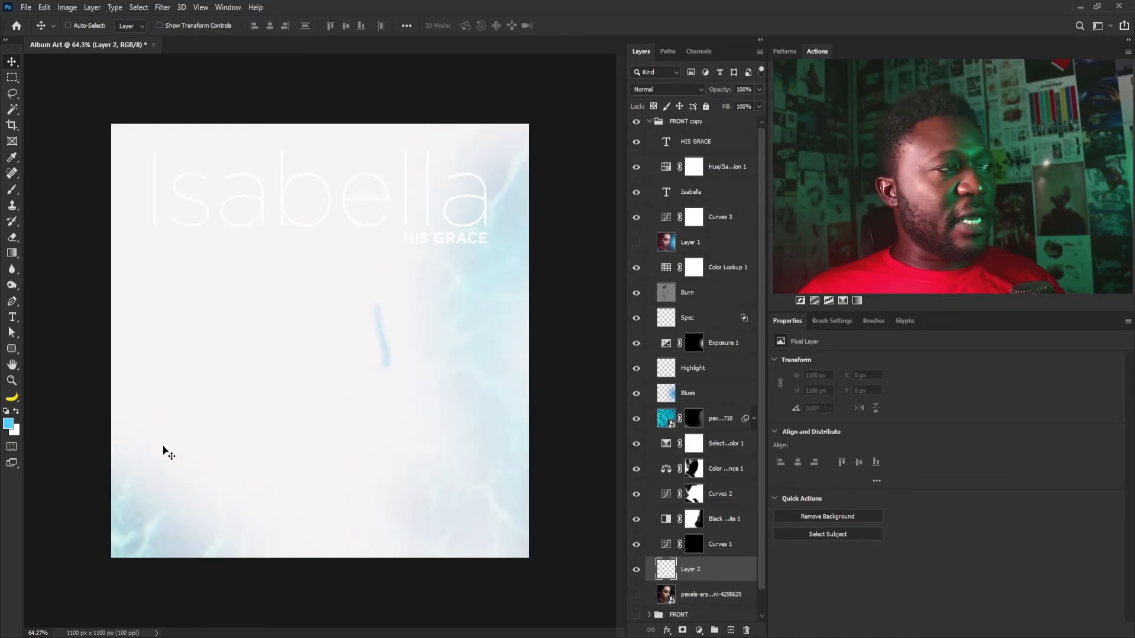
# Fill the new layer with a near-black foreground color and hide the HIS GRACE text in the FRONT copy group.
pyautogui.click(10, 425)
pyautogui.moveTo(524, 444); pyautogui.dragTo(491, 539)
pyautogui.click(779, 393)
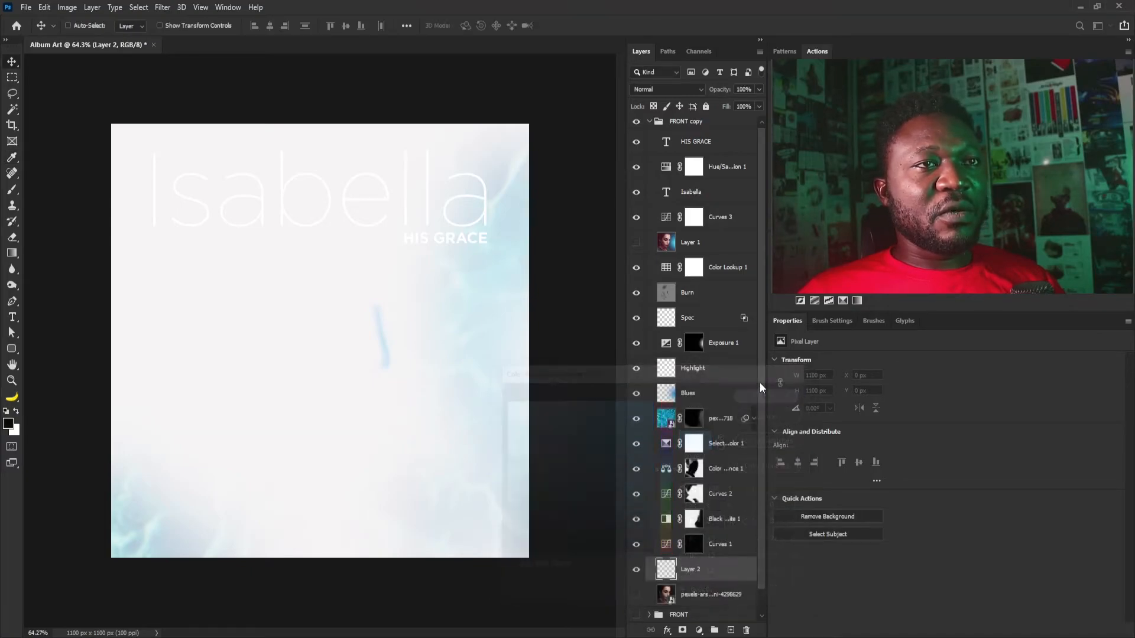
pyautogui.hotkey('alt', 'BackSpace')
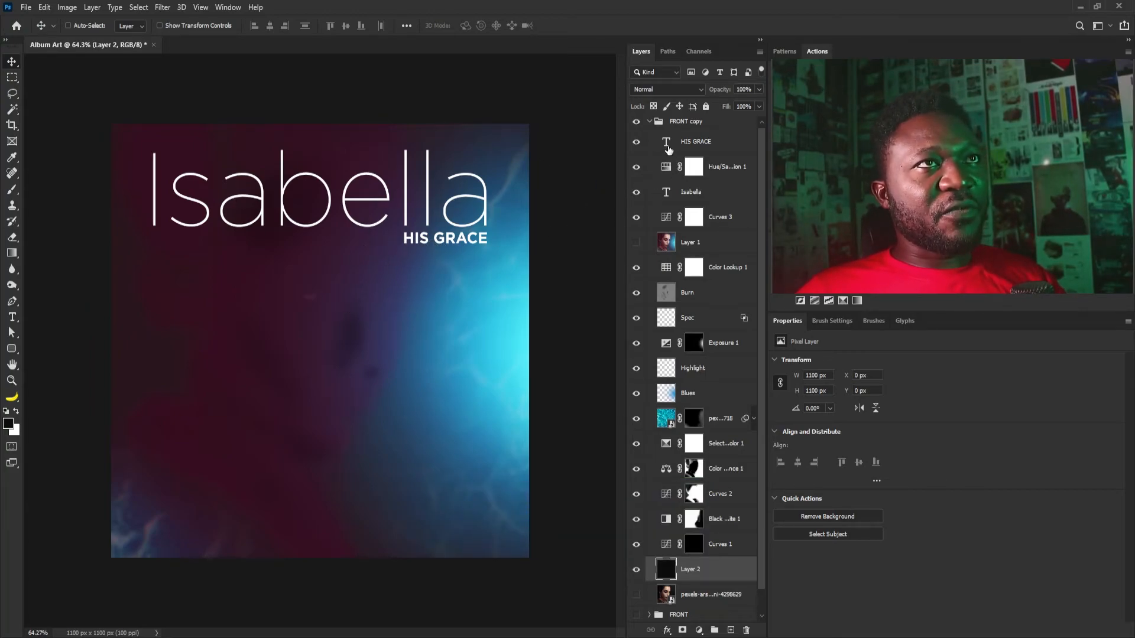
pyautogui.click(637, 142)
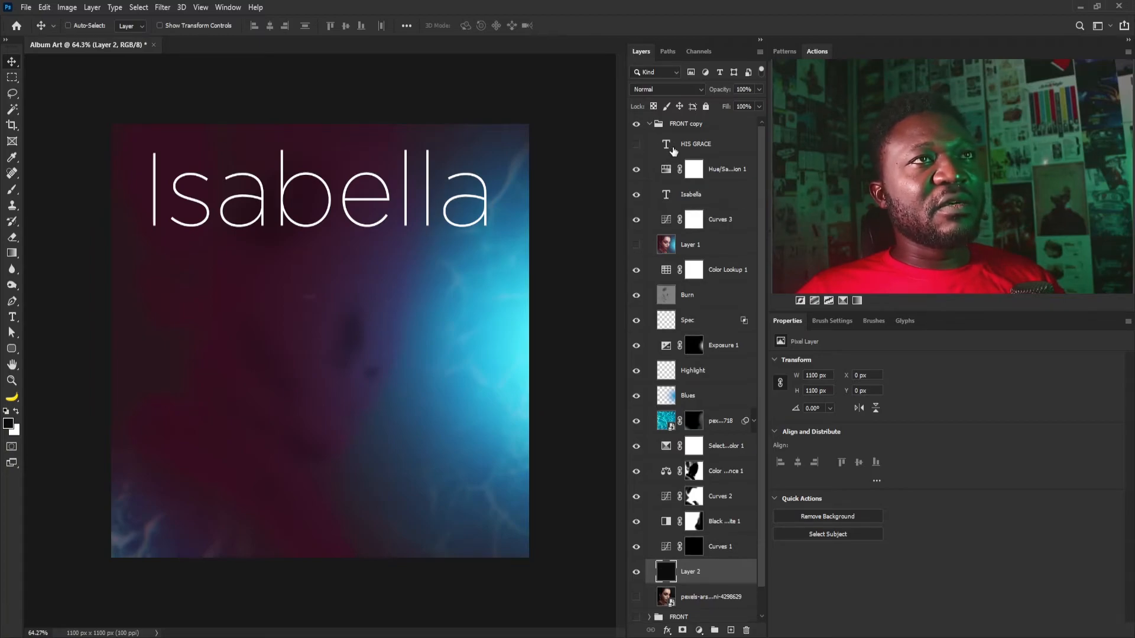
# Hide the Isabella, Burn and Curves 1 layers in the FRONT copy group.
pyautogui.click(637, 195)
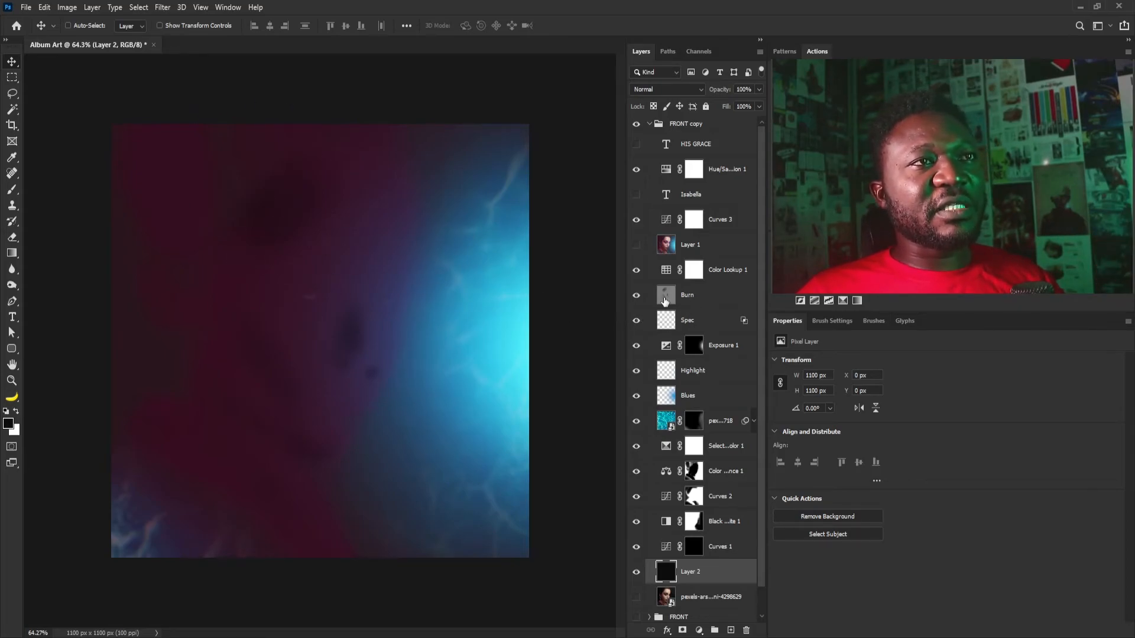
pyautogui.click(635, 296)
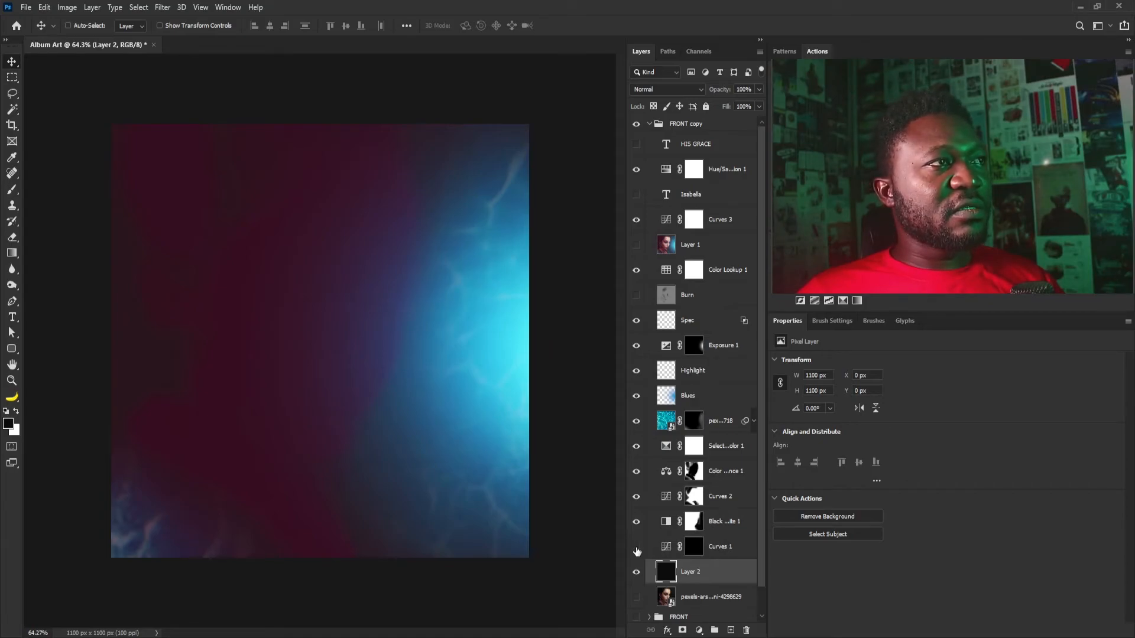
pyautogui.moveTo(313, 200)
pyautogui.mouseDown()
pyautogui.moveTo(291, 198)
pyautogui.moveTo(305, 201)
pyautogui.mouseUp()
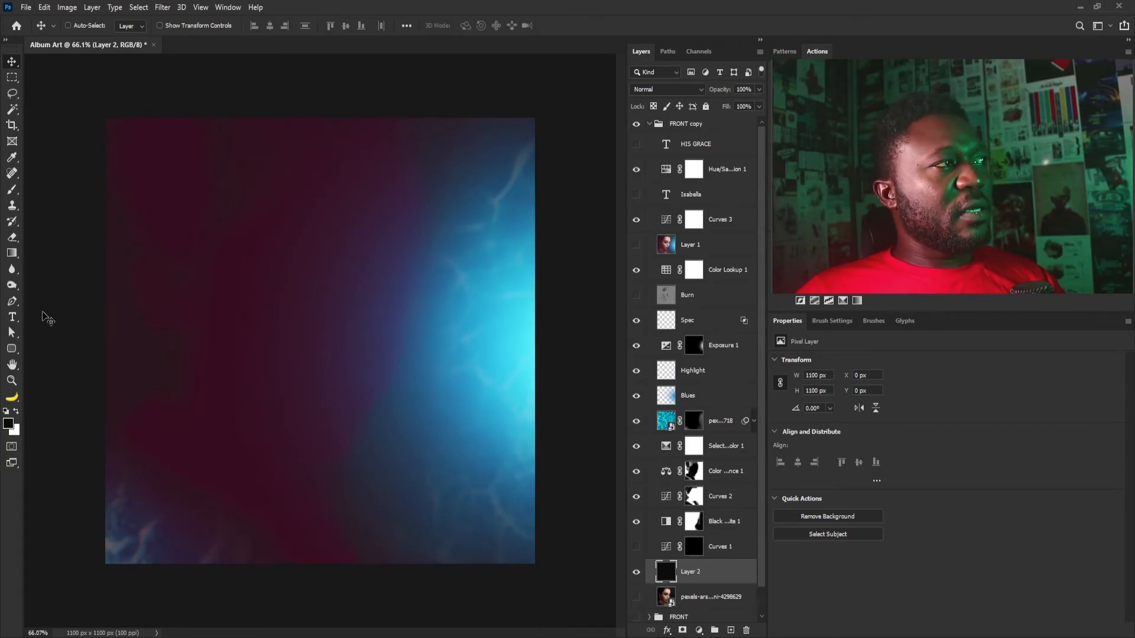
# Create a paragraph text box about 307 by 616 px over the dark red area and paste the copied track titles into it.
pyautogui.click(12, 316)
pyautogui.moveTo(134, 194); pyautogui.dragTo(254, 443)
pyautogui.press('BackSpace')
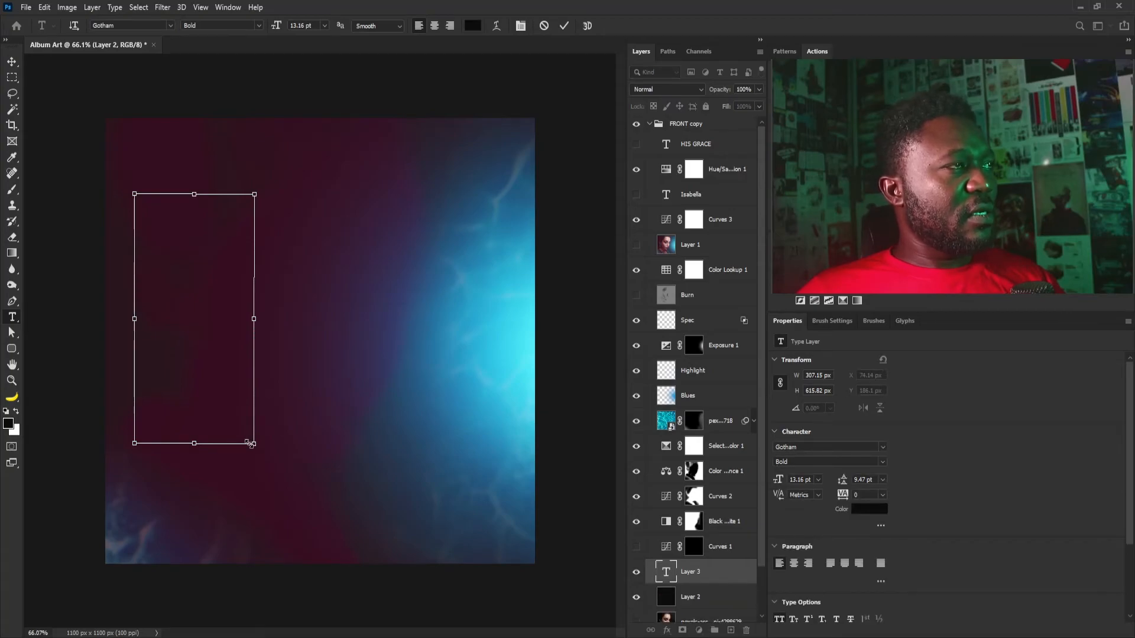
pyautogui.hotkey('ctrl', 'v')
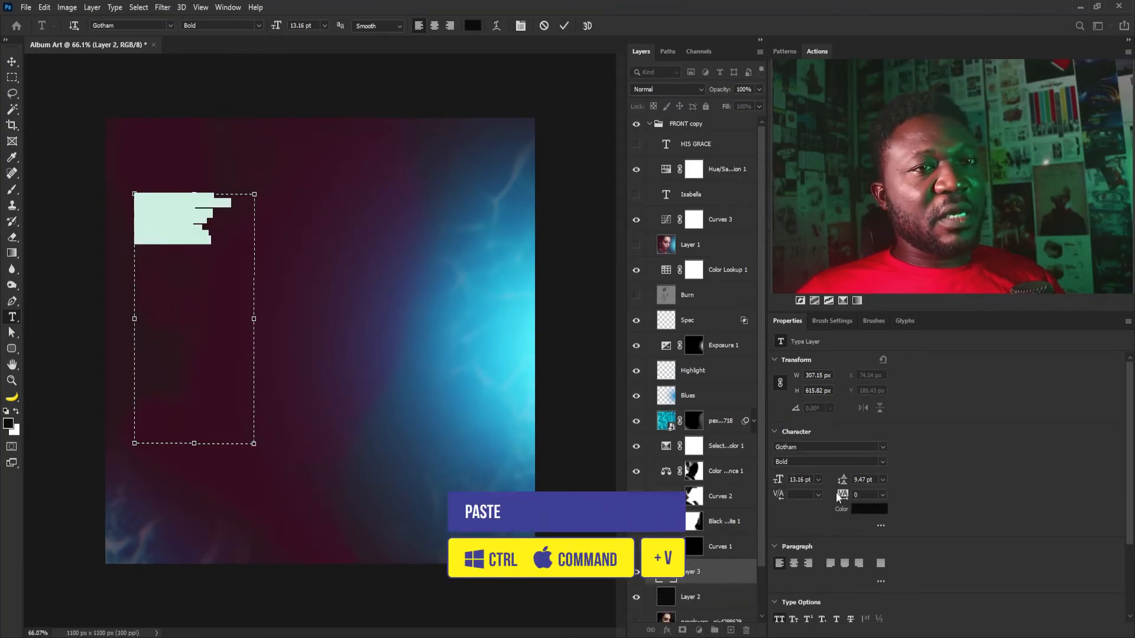
# Color the pasted track titles white (ffffff) and turn off All Caps for them.
pyautogui.click(859, 510)
pyautogui.moveTo(507, 415); pyautogui.dragTo(502, 397)
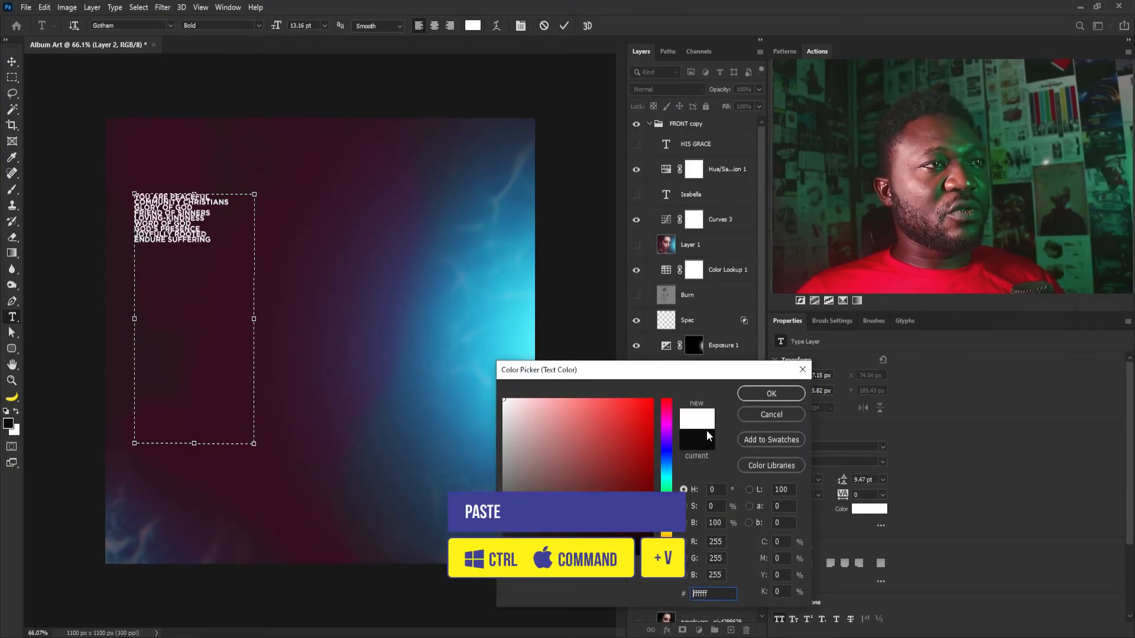
pyautogui.click(753, 396)
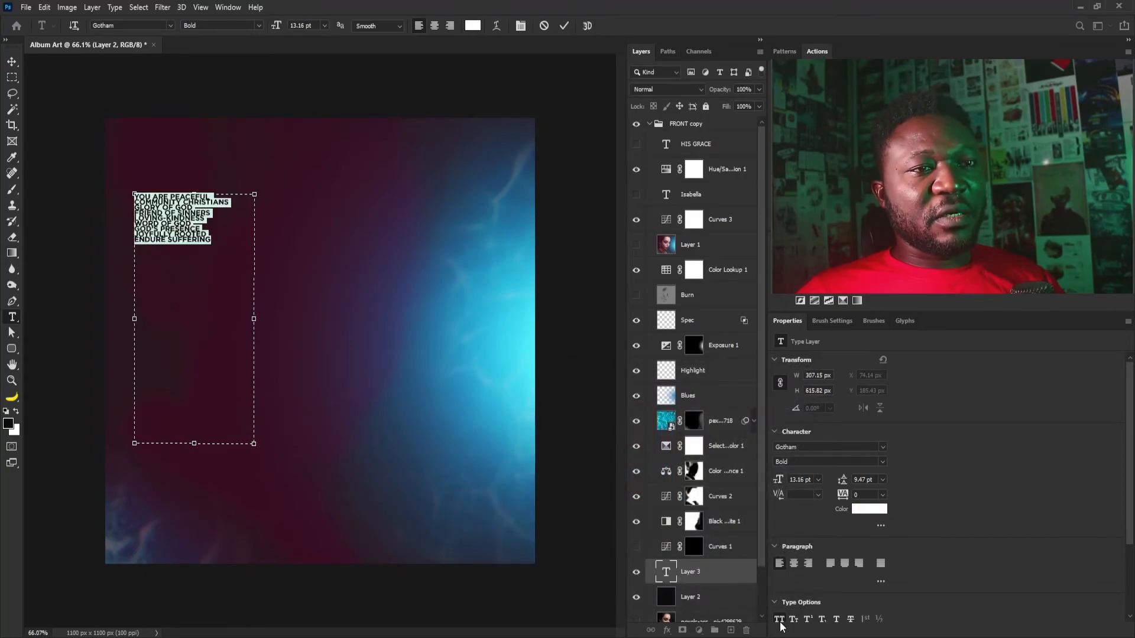
pyautogui.click(778, 619)
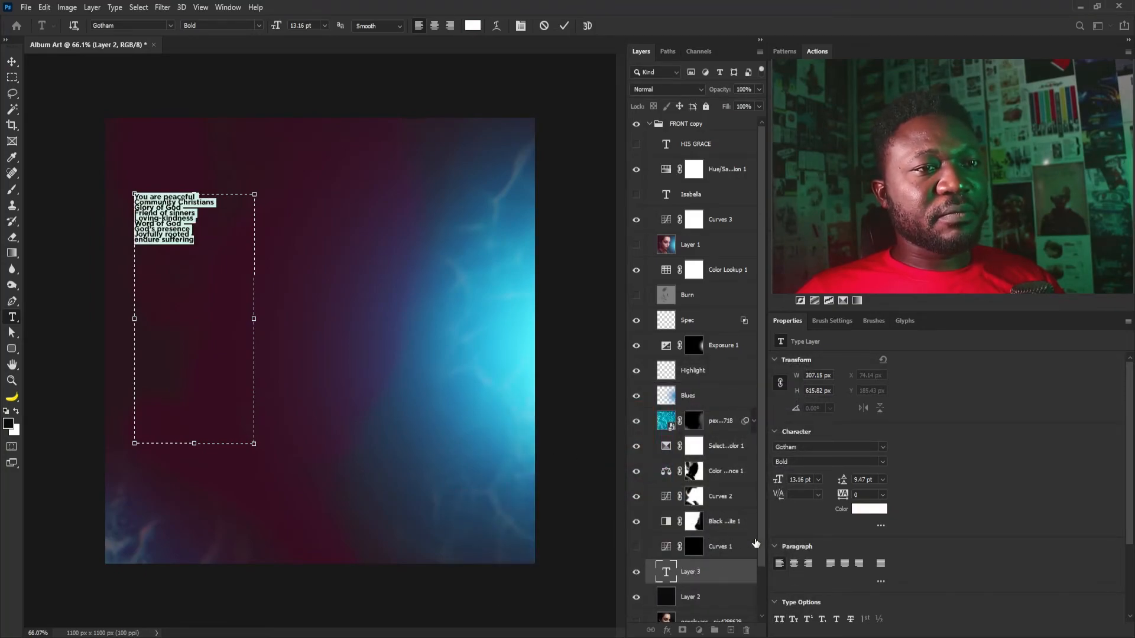
# Bring the track titles layer to the top of the FRONT copy group and format its text in Gotham Light with 29 pt leading.
pyautogui.moveTo(694, 572); pyautogui.dragTo(693, 136)
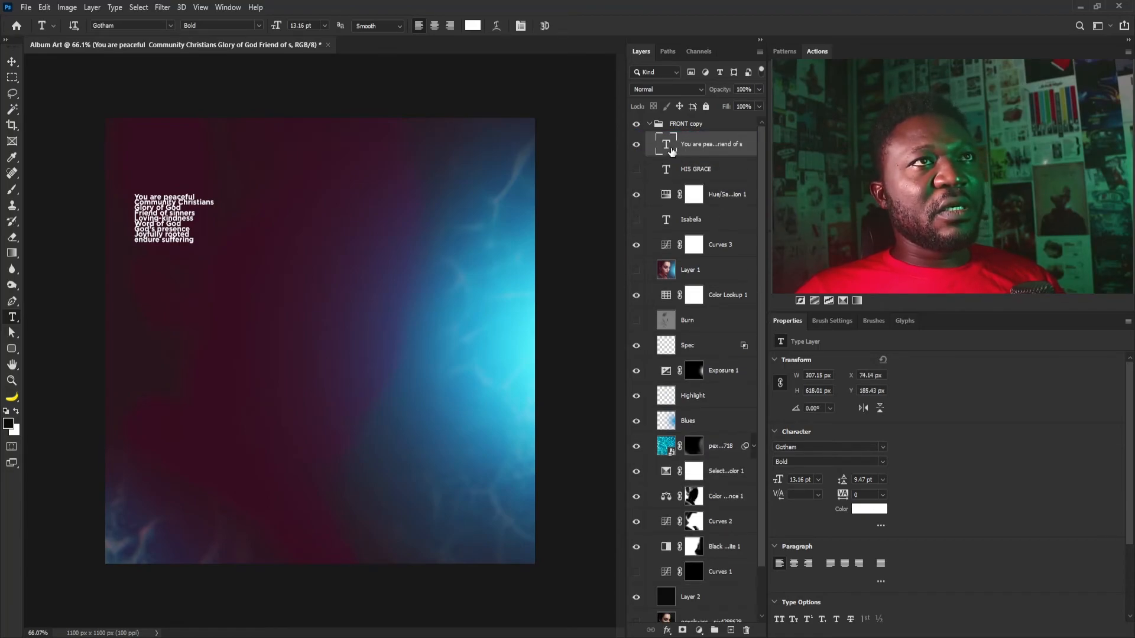
pyautogui.press('Return')
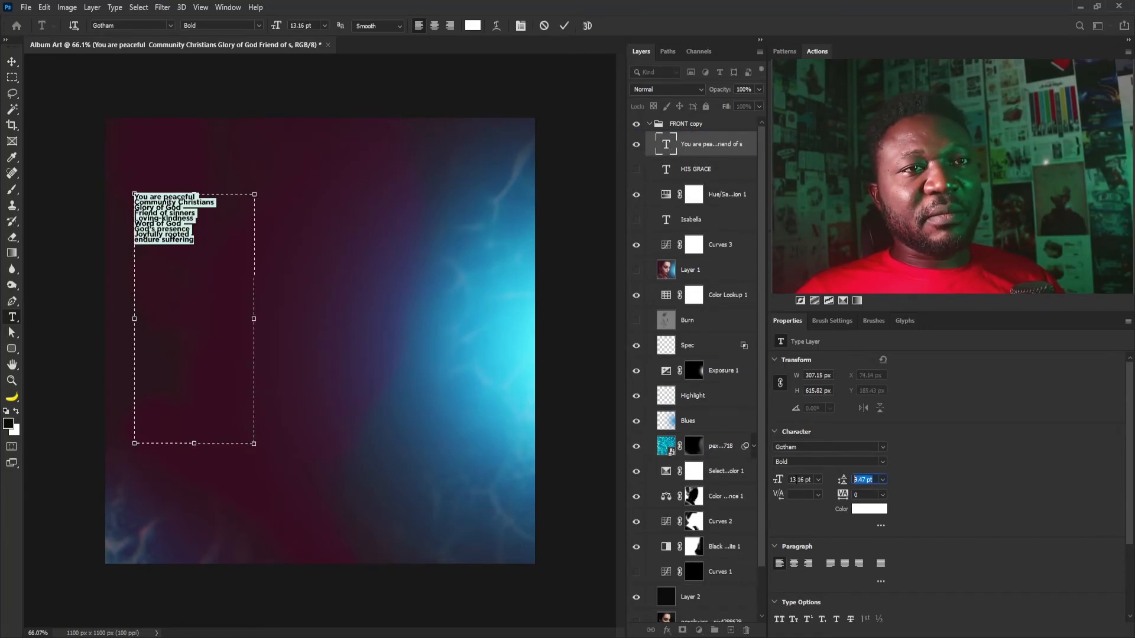
pyautogui.write('29')
pyautogui.press('Return')
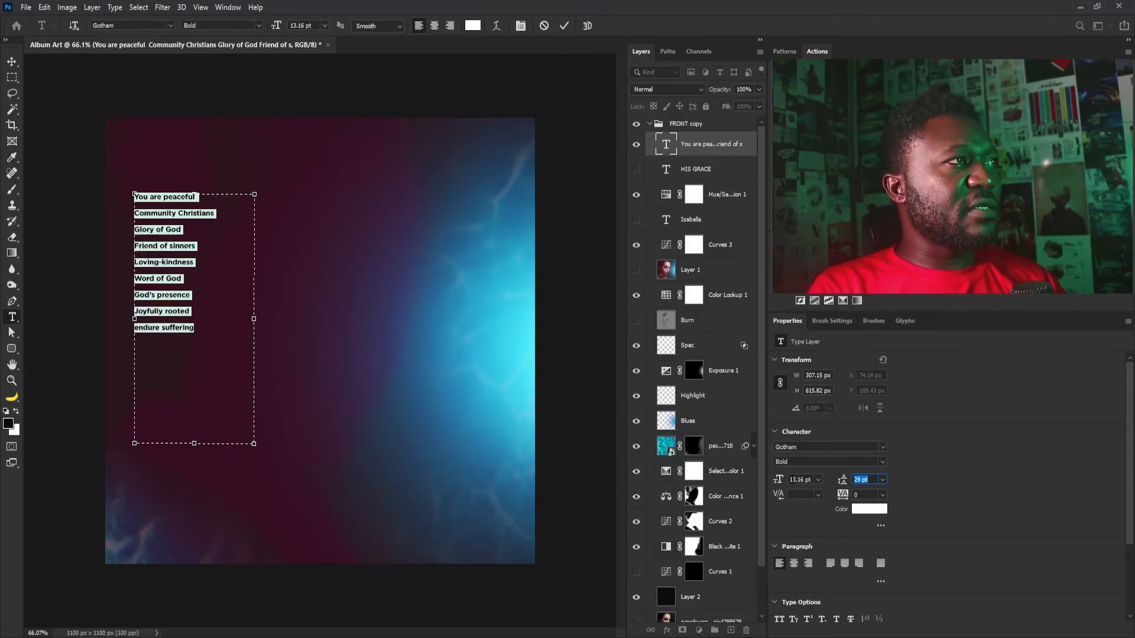
pyautogui.click(882, 463)
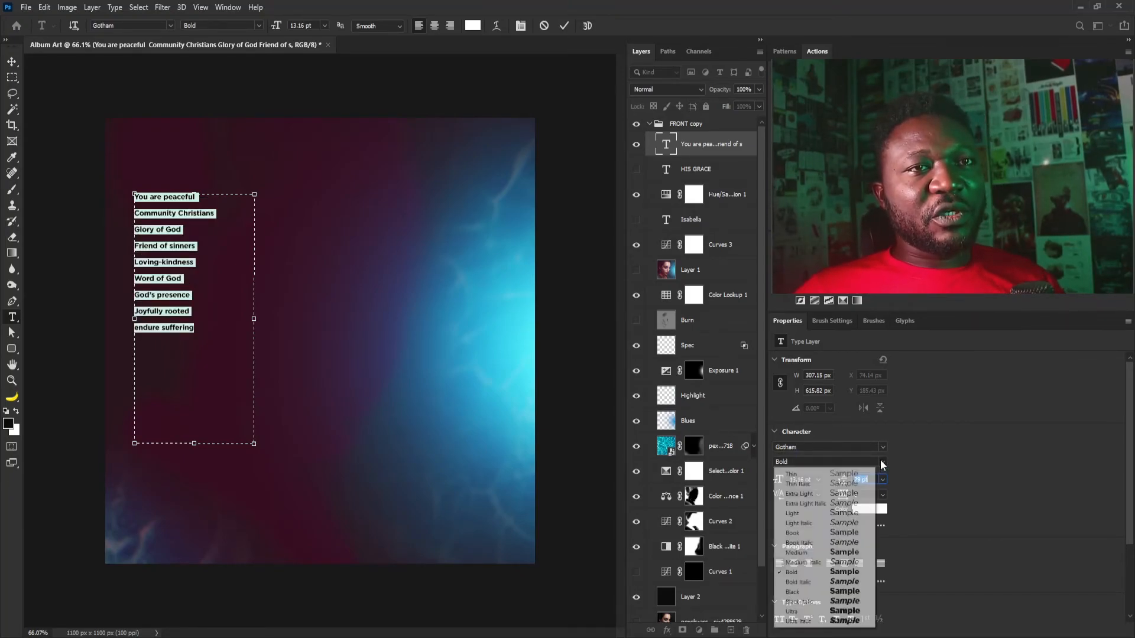
pyautogui.click(839, 513)
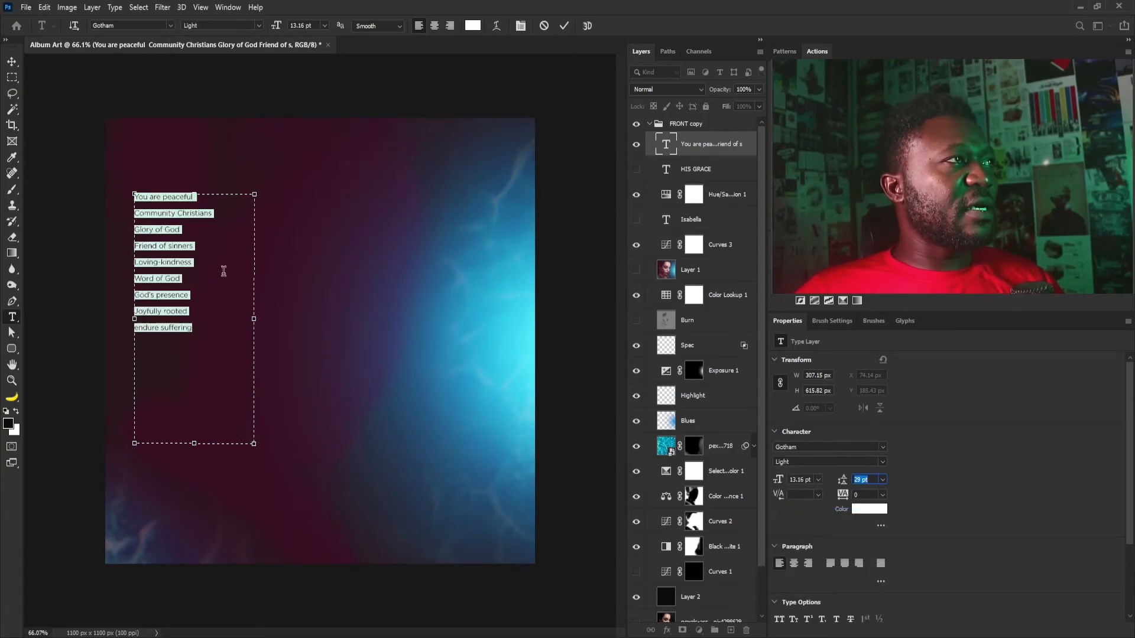
# Move the track titles up near the artwork's upper-left corner and duplicate the layer to make a separate number column.
pyautogui.click(11, 62)
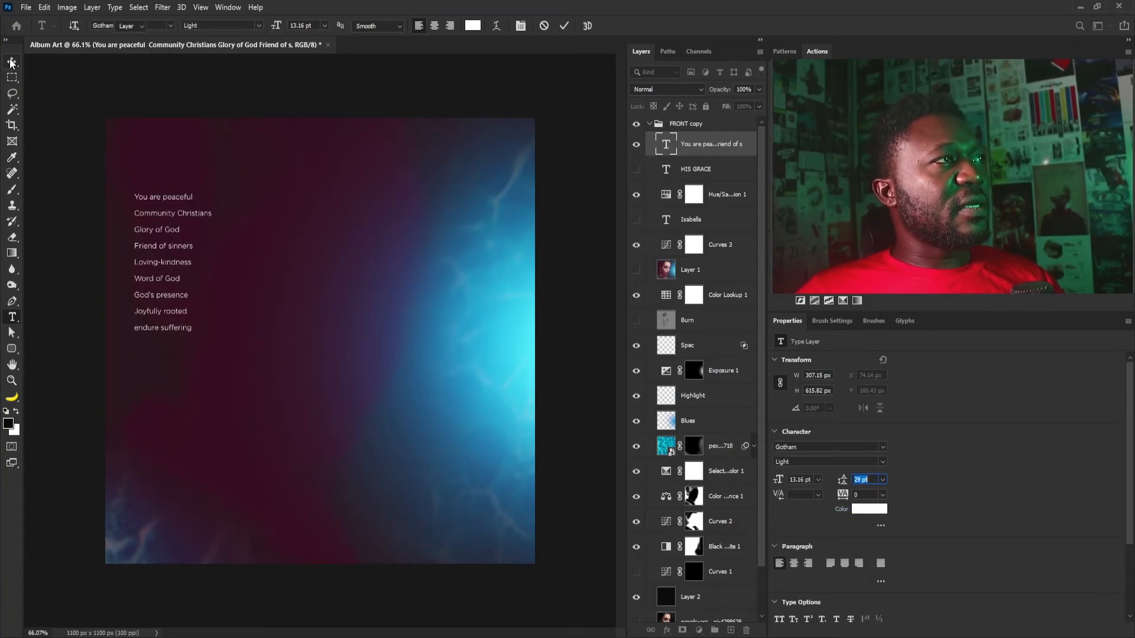
pyautogui.moveTo(154, 209); pyautogui.dragTo(153, 176)
pyautogui.moveTo(168, 220)
pyautogui.mouseDown()
pyautogui.moveTo(187, 230)
pyautogui.moveTo(173, 204)
pyautogui.moveTo(158, 204)
pyautogui.mouseUp()
pyautogui.hotkey('ctrl', 'j')
# Replace the text of the duplicated titles layer with the numbers 01. to 09., one per line beside each track title.
pyautogui.doubleClick(663, 143)
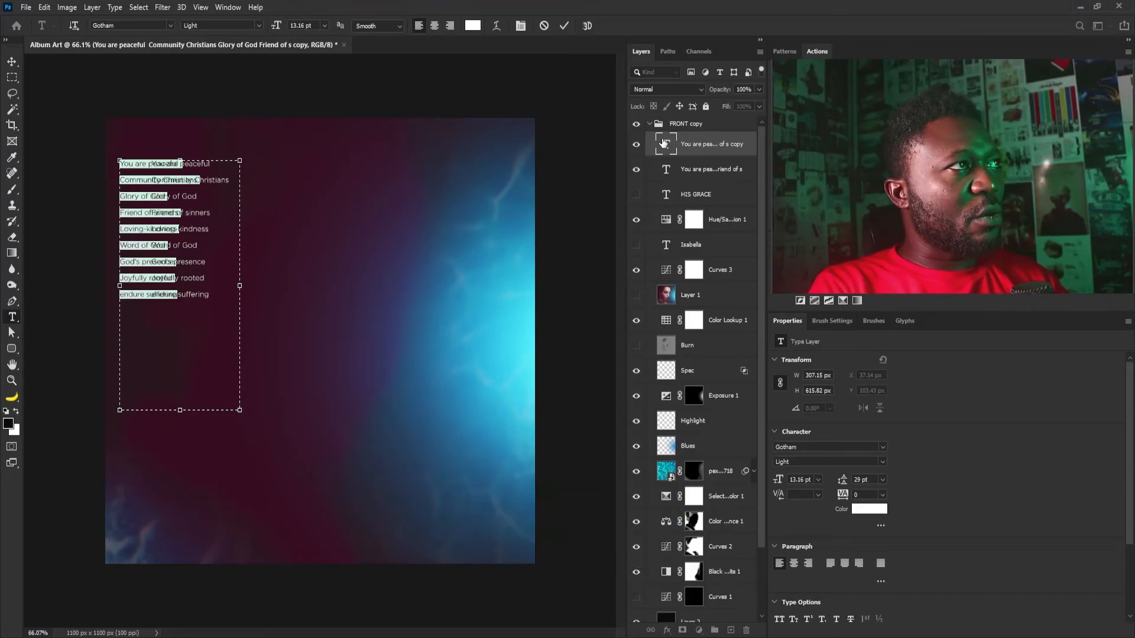
pyautogui.press('Left')
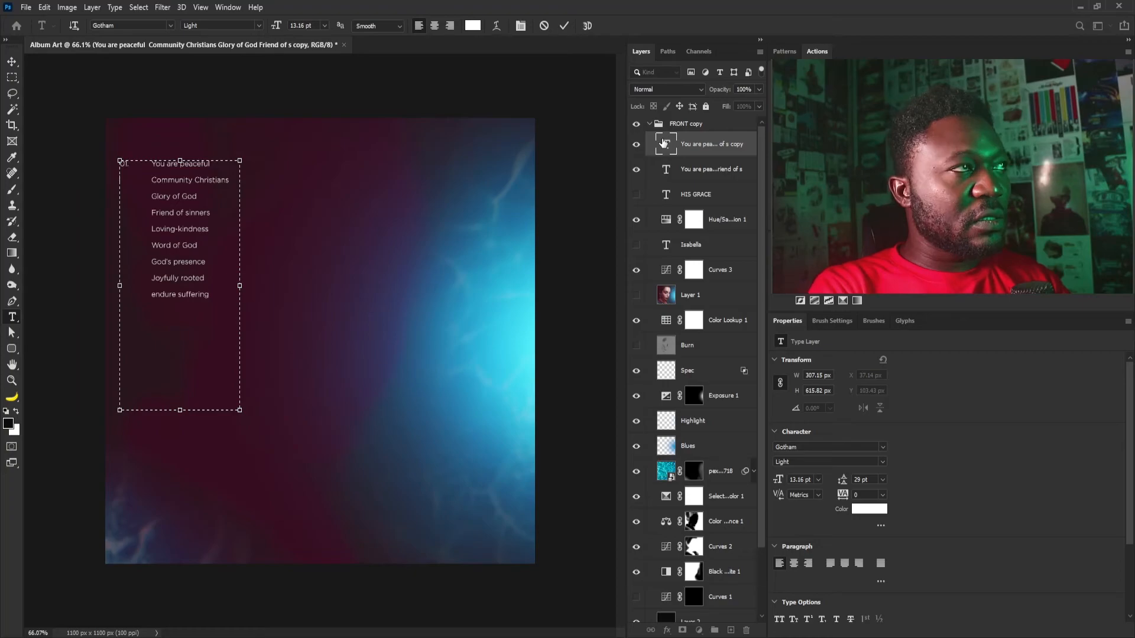
pyautogui.write('02')
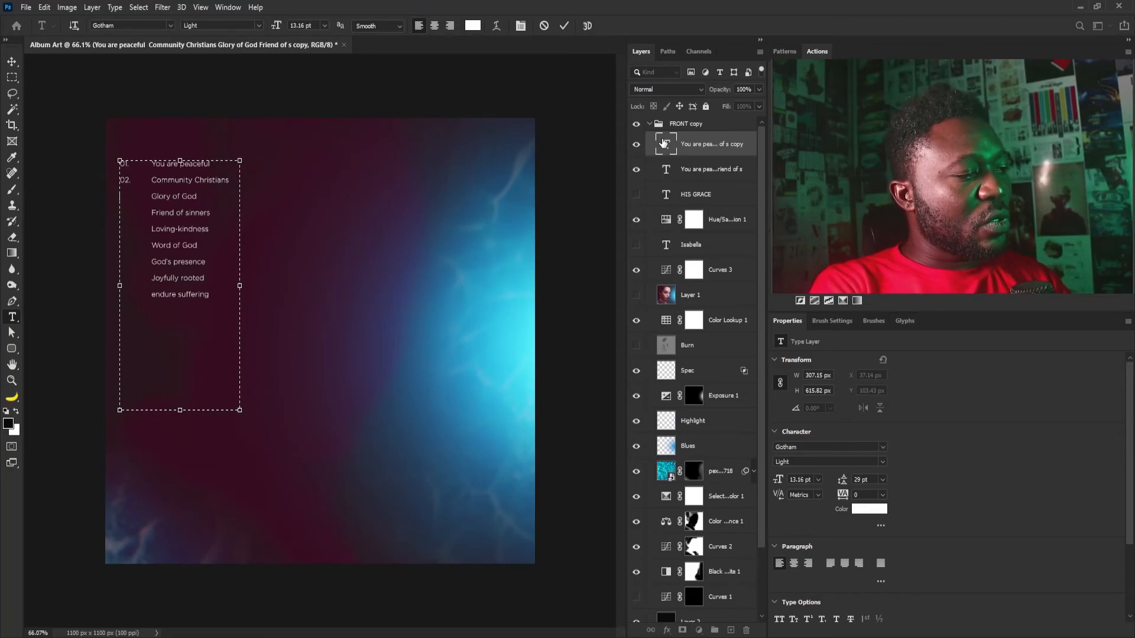
pyautogui.write('.')
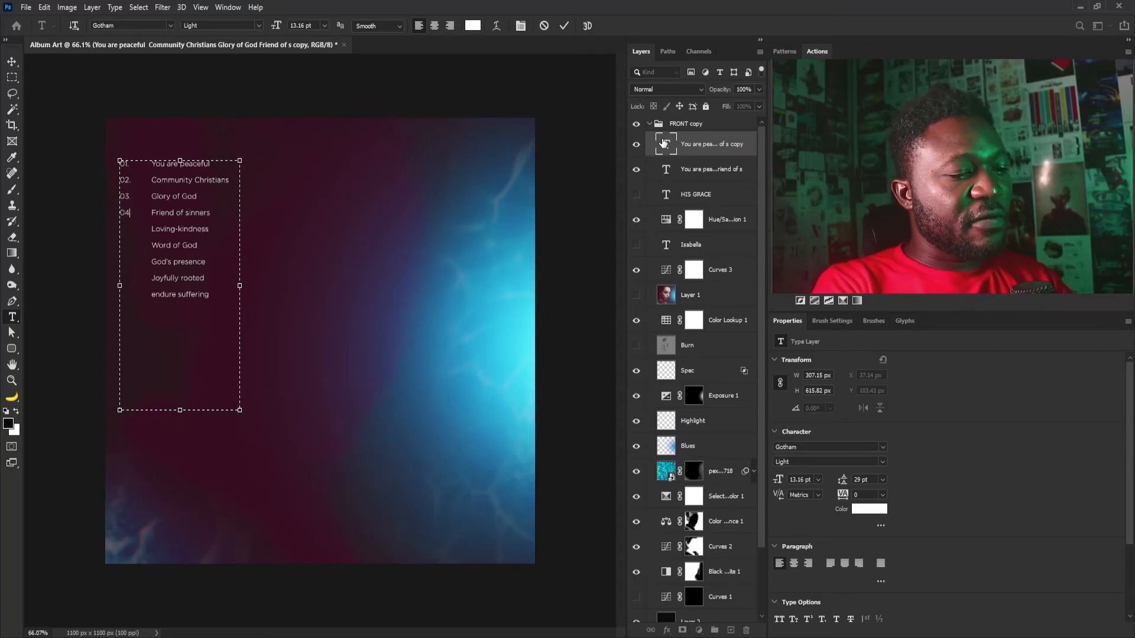
pyautogui.write('06')
pyautogui.write('07.')
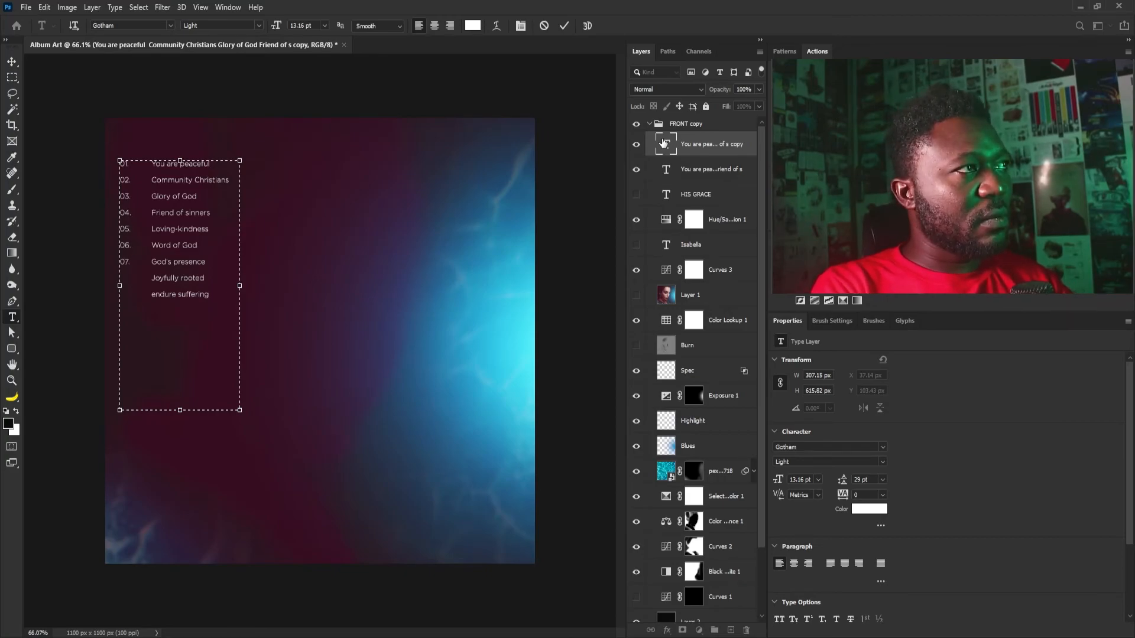
pyautogui.press('Down')
pyautogui.write('08.')
pyautogui.press('Down')
pyautogui.write('09')
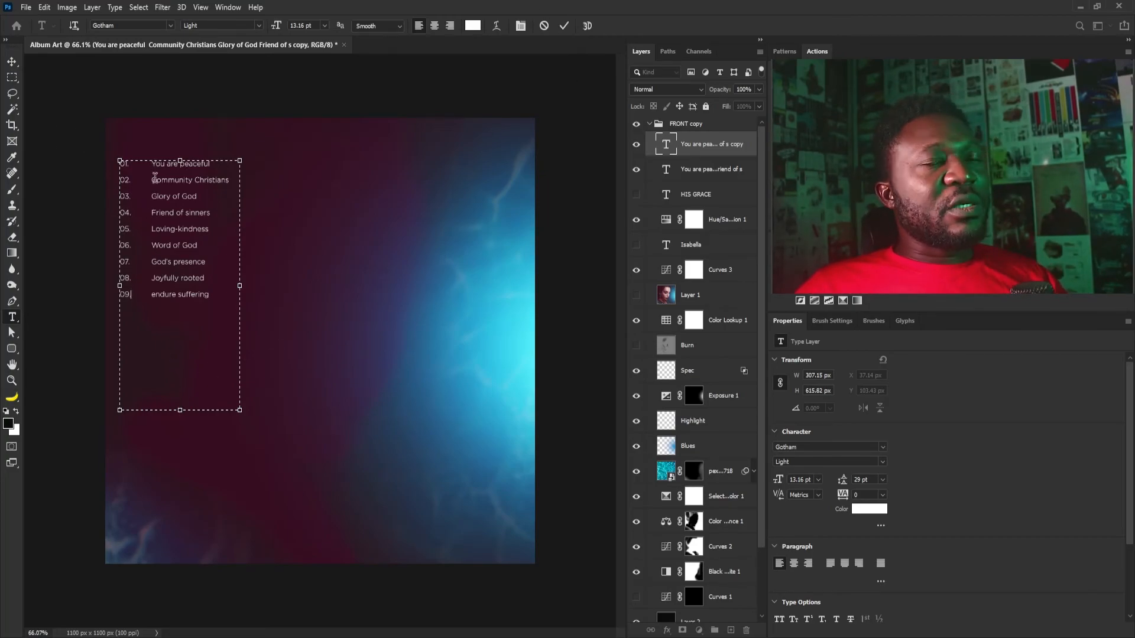
pyautogui.write('.')
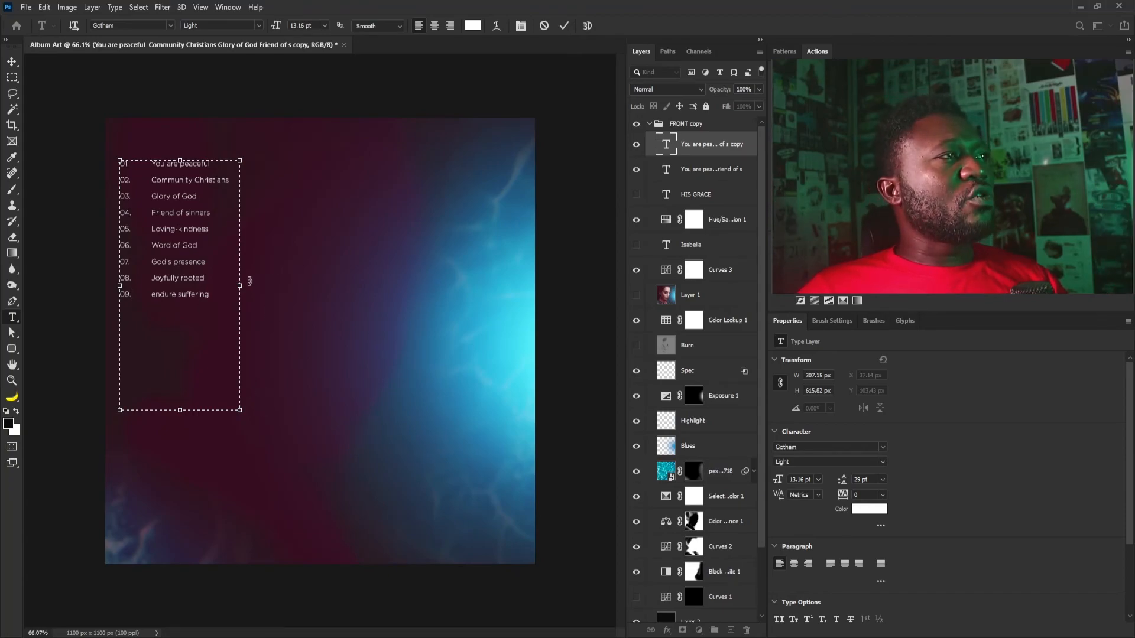
# Shrink the text box of the track numbers to about 41 by 368 px so it fits the numbers.
pyautogui.moveTo(241, 285); pyautogui.dragTo(136, 283)
pyautogui.moveTo(128, 410); pyautogui.dragTo(129, 310)
pyautogui.click(13, 64)
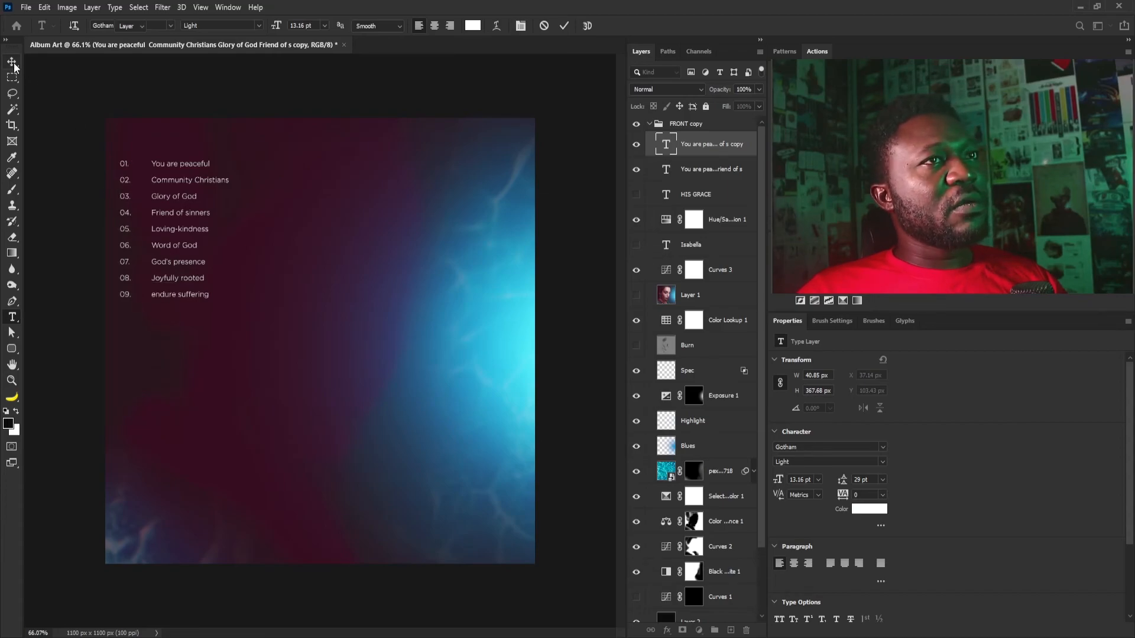
# Group the track numbers and track titles layers and rename the group Tracks.
pyautogui.keyDown('ctrl'); pyautogui.click(685, 171); pyautogui.keyUp('ctrl')
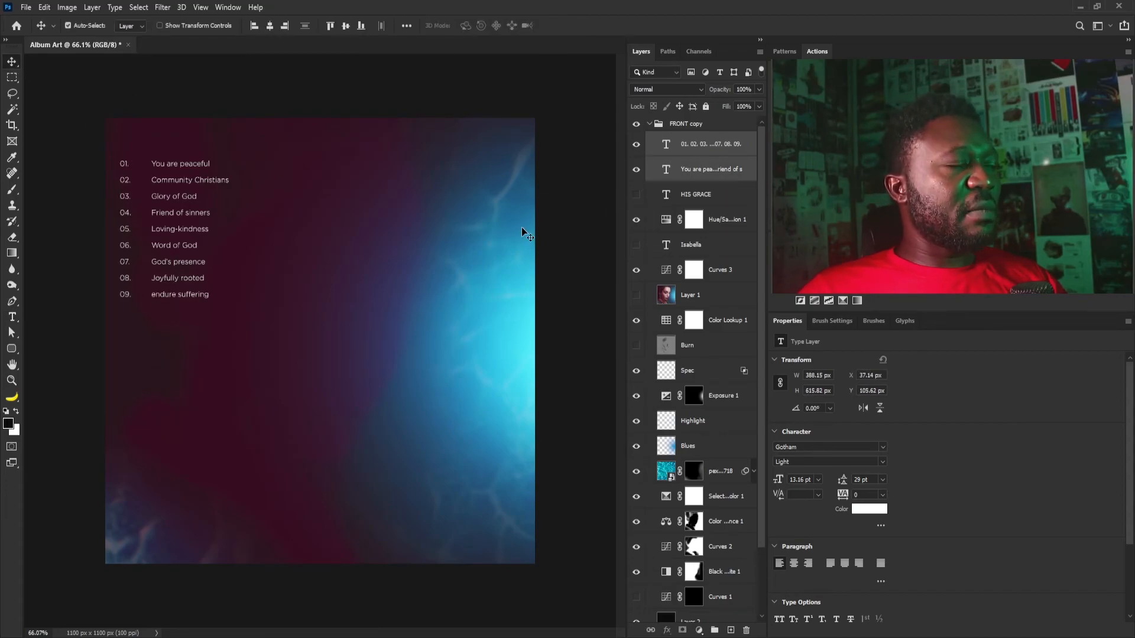
pyautogui.hotkey('ctrl', 'g')
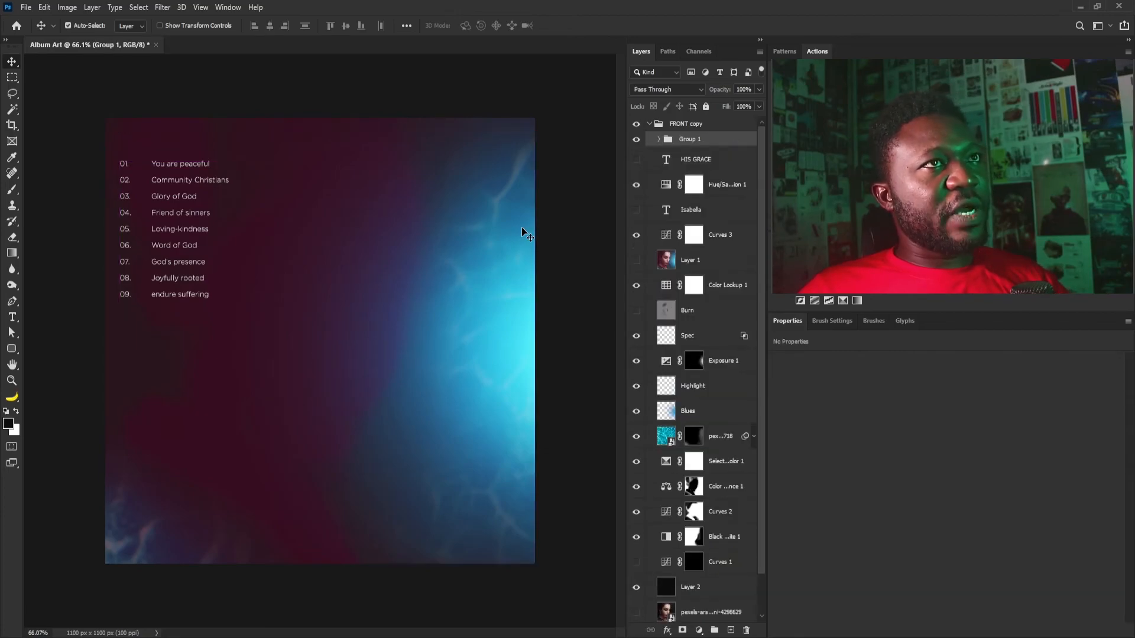
pyautogui.doubleClick(691, 139)
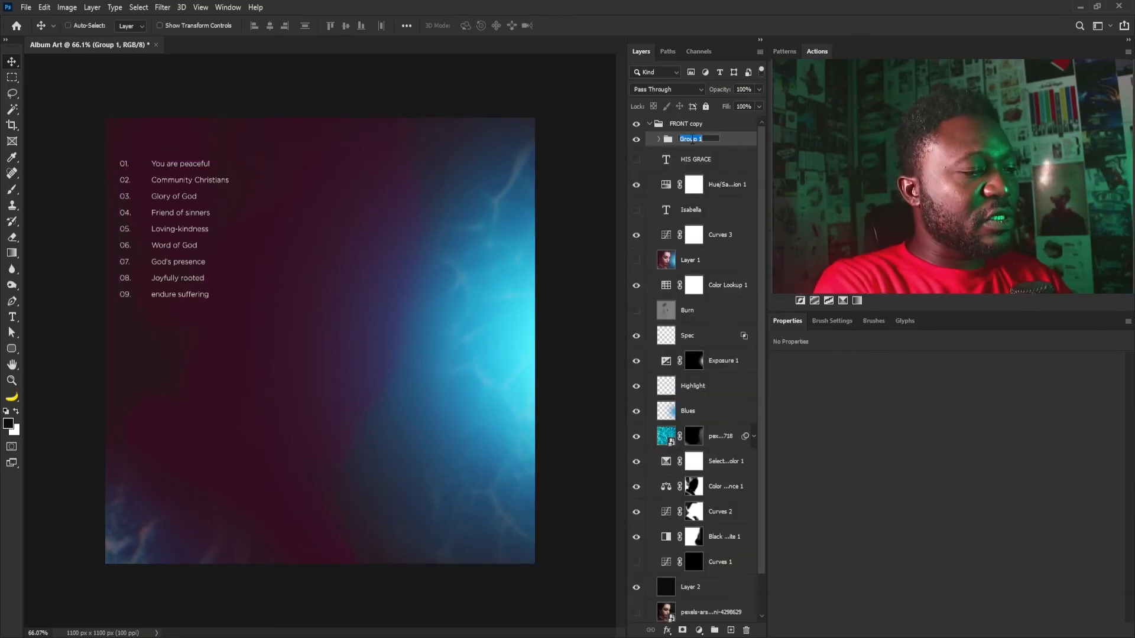
pyautogui.write('tR')
pyautogui.press('BackSpace')
pyautogui.press('BackSpace')
pyautogui.write('Tr')
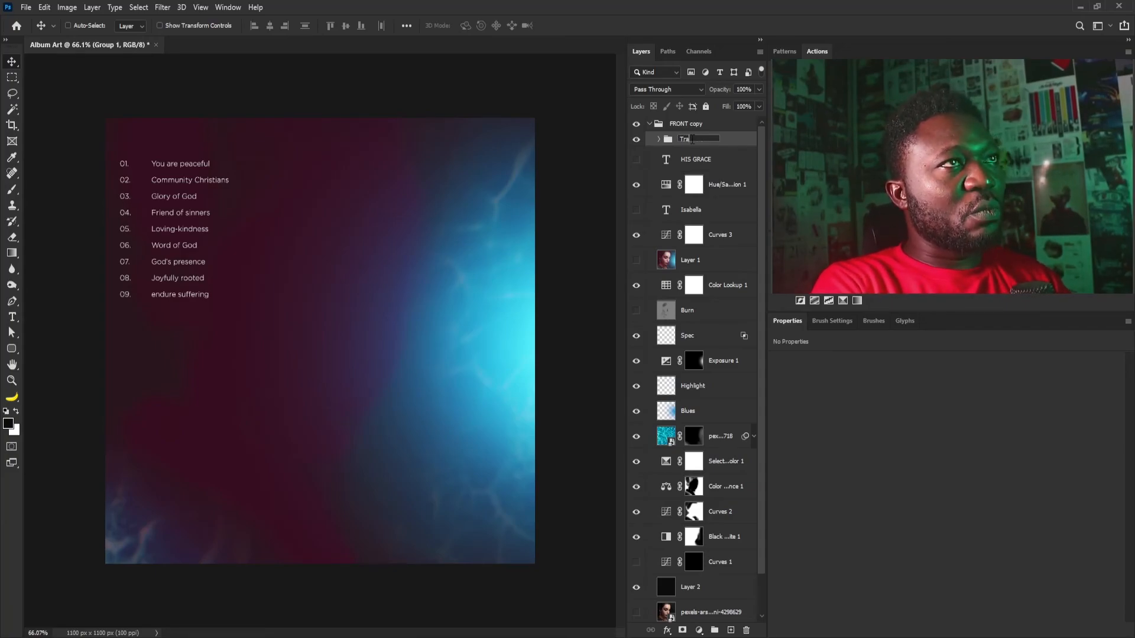
pyautogui.write('ac')
pyautogui.press('BackSpace')
pyautogui.press('BackSpace')
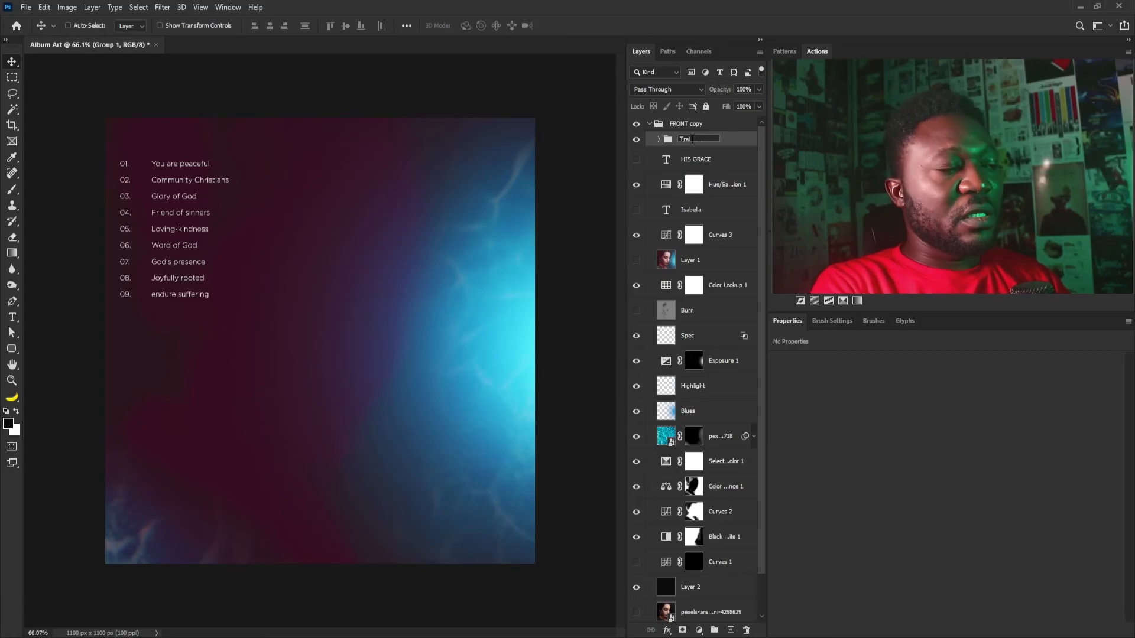
pyautogui.write('cks')
pyautogui.press('Return')
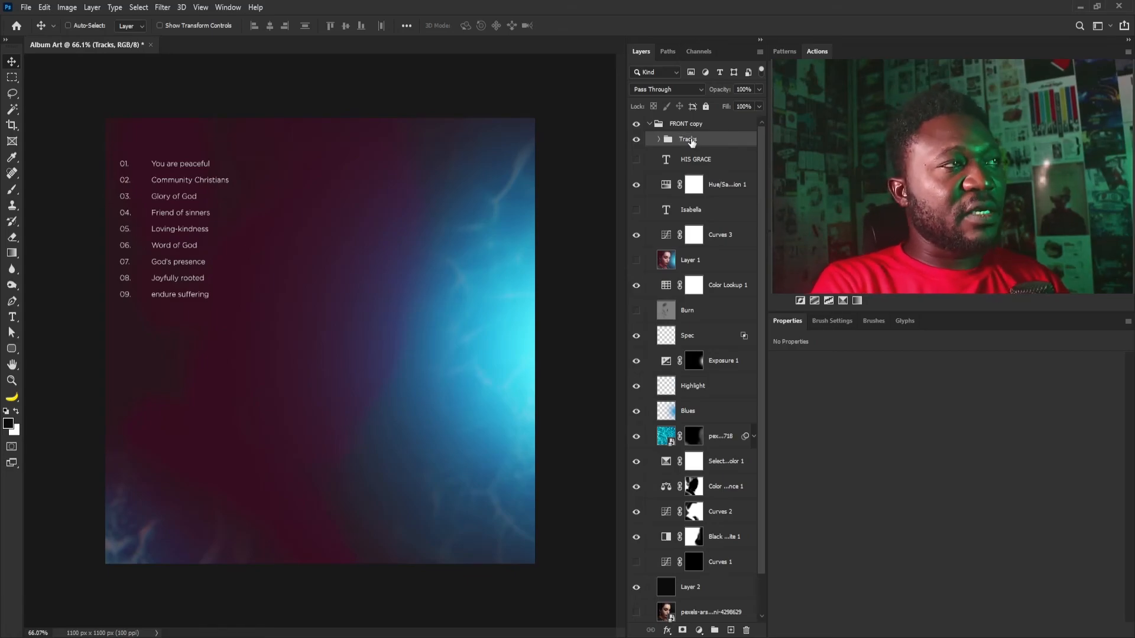
# Position the Tracks group in the lower-left area of the artwork.
pyautogui.moveTo(148, 235); pyautogui.dragTo(446, 323)
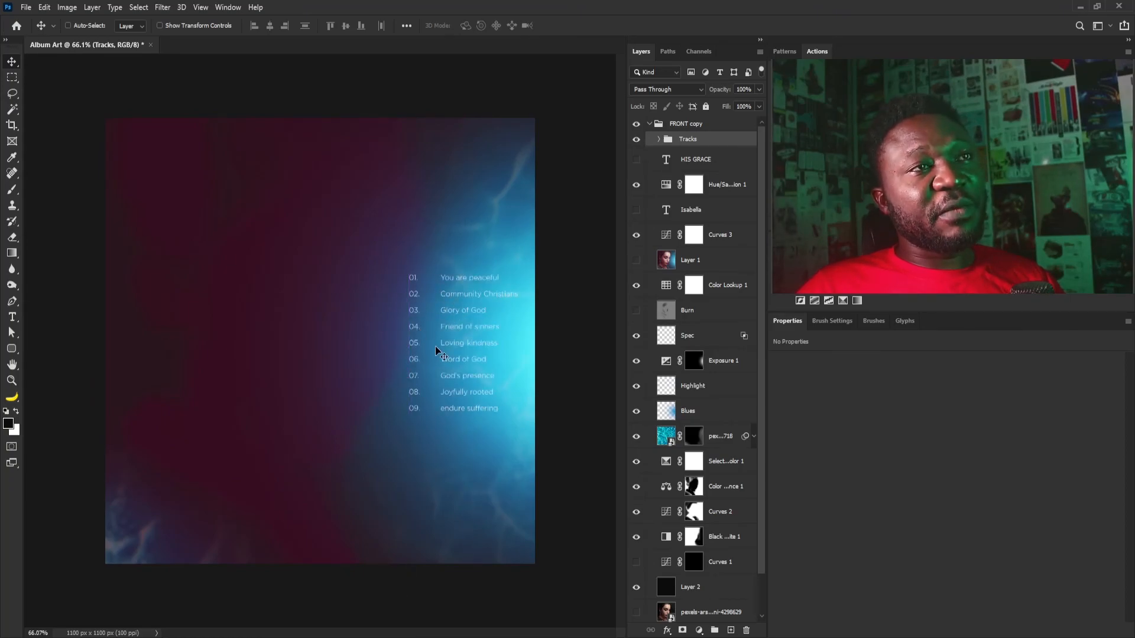
pyautogui.moveTo(466, 350); pyautogui.dragTo(189, 221)
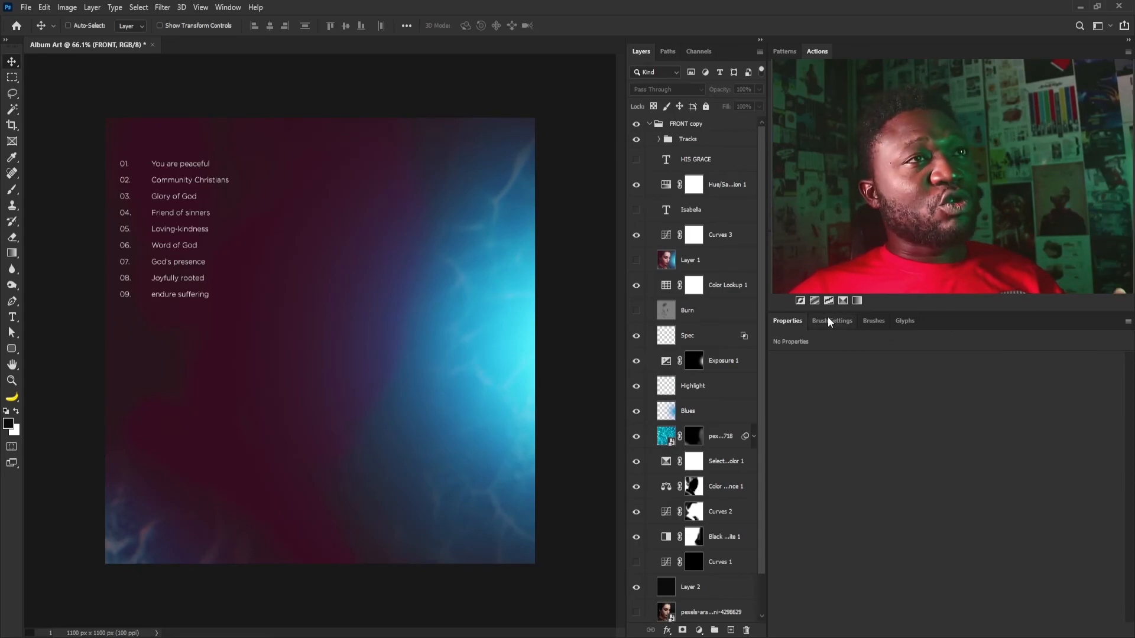
pyautogui.click(704, 142)
pyautogui.moveTo(169, 276); pyautogui.dragTo(170, 496)
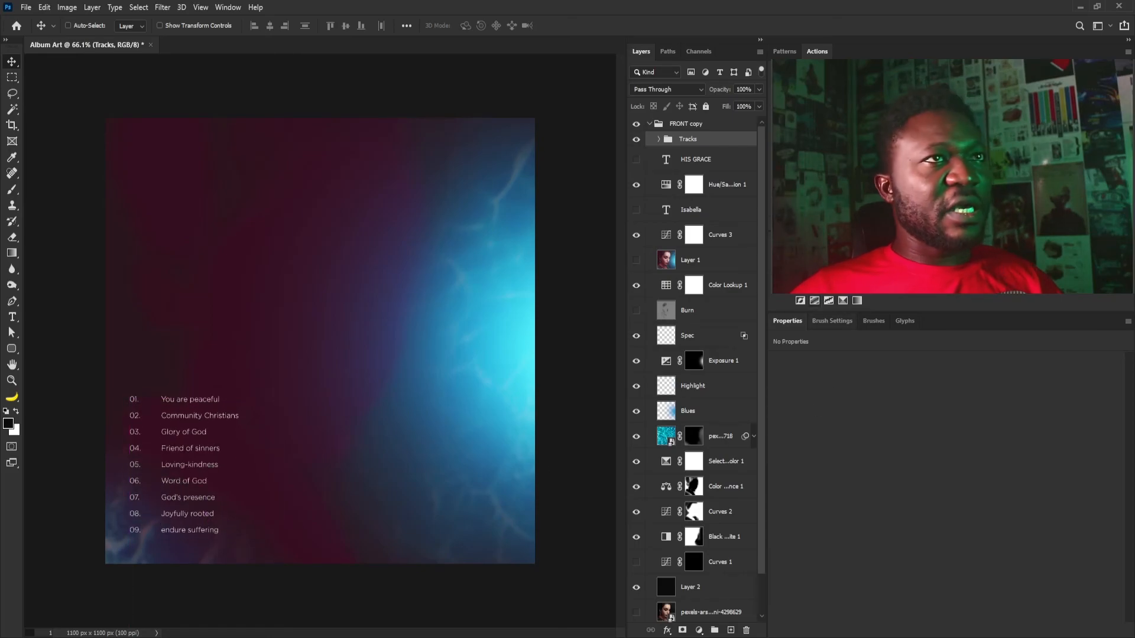
# Duplicate the Isabella and HIS GRACE text layers from the hidden FRONT group and place the copies at the top of FRONT copy.
pyautogui.scroll(-2, 700, 421)
pyautogui.scroll(1, 697, 399)
pyautogui.scroll(-1, 696, 399)
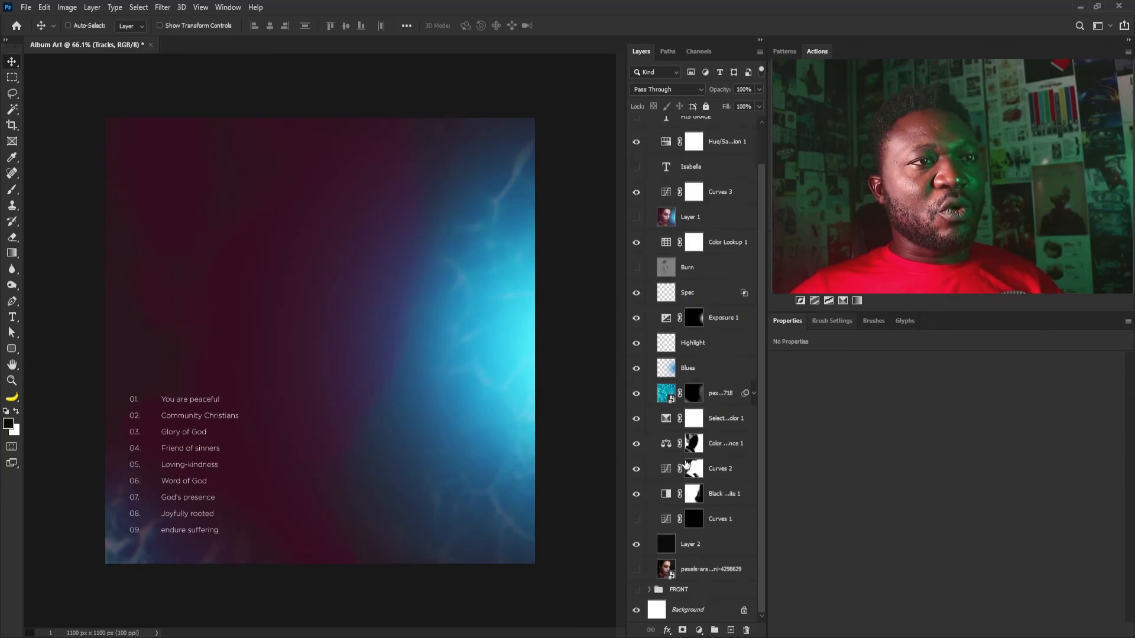
pyautogui.scroll(2, 653, 337)
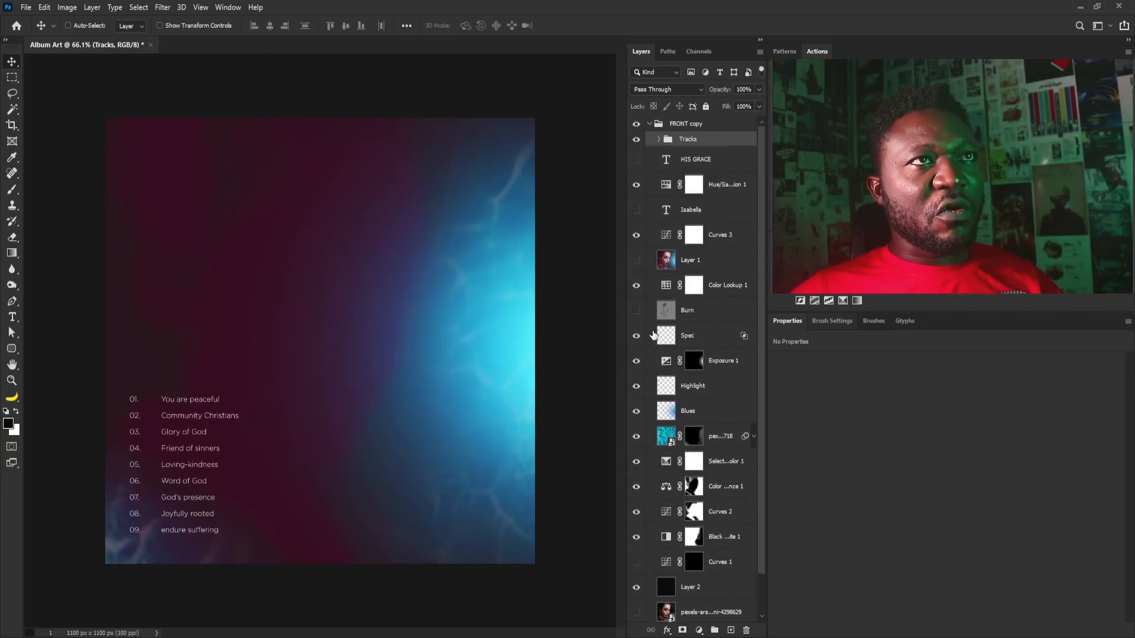
pyautogui.scroll(-2, 660, 319)
pyautogui.click(649, 590)
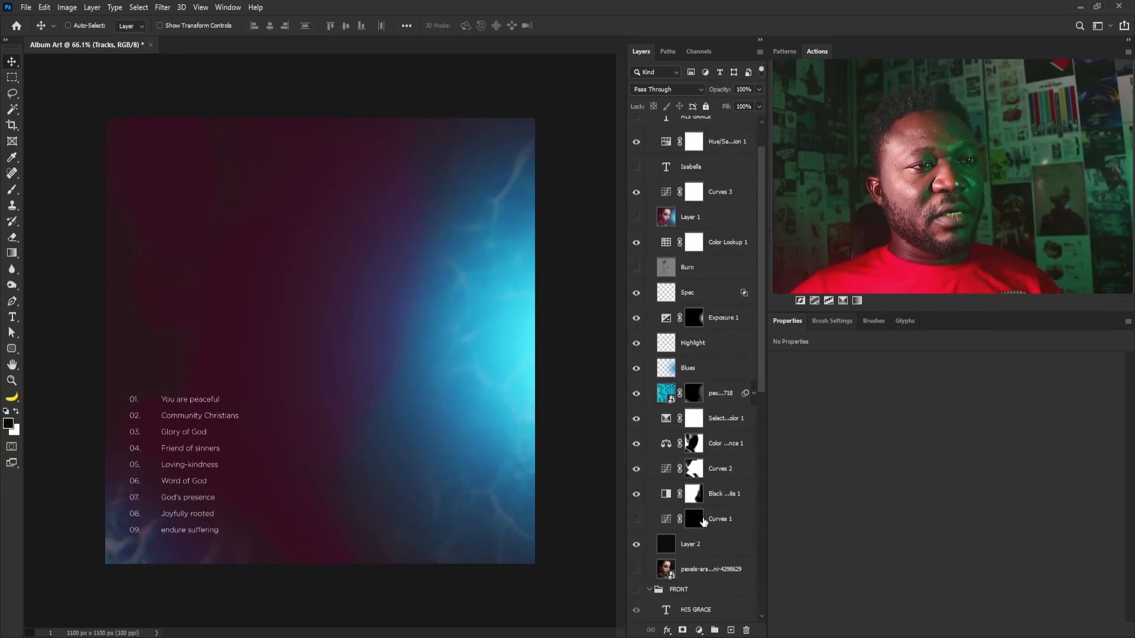
pyautogui.scroll(-6, 686, 519)
pyautogui.click(693, 490)
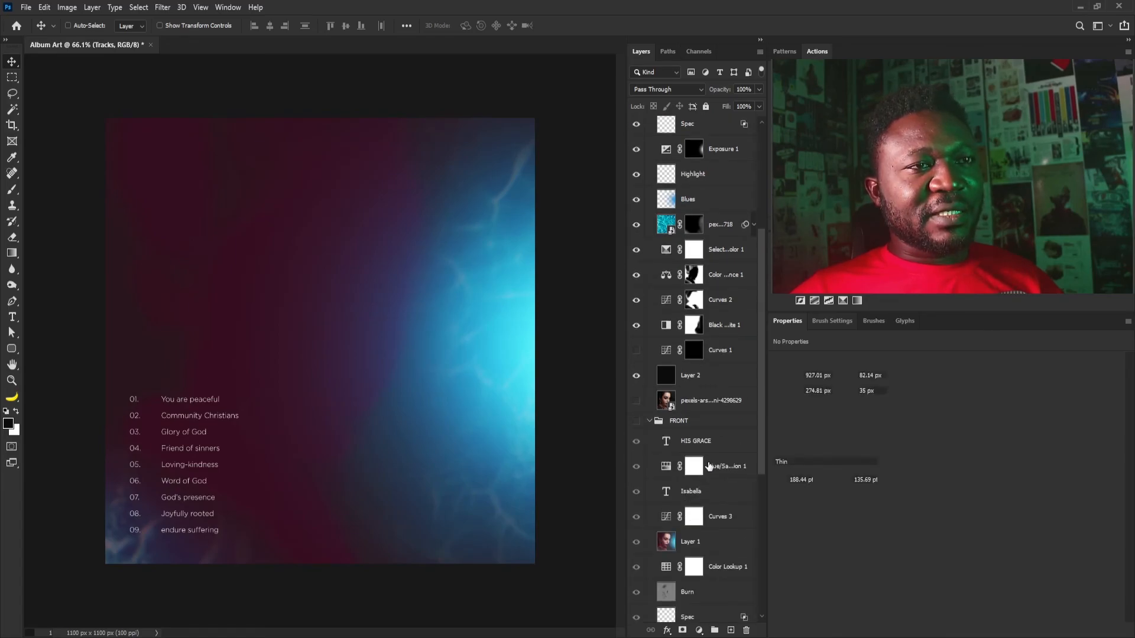
pyautogui.keyDown('ctrl'); pyautogui.click(711, 442); pyautogui.keyUp('ctrl')
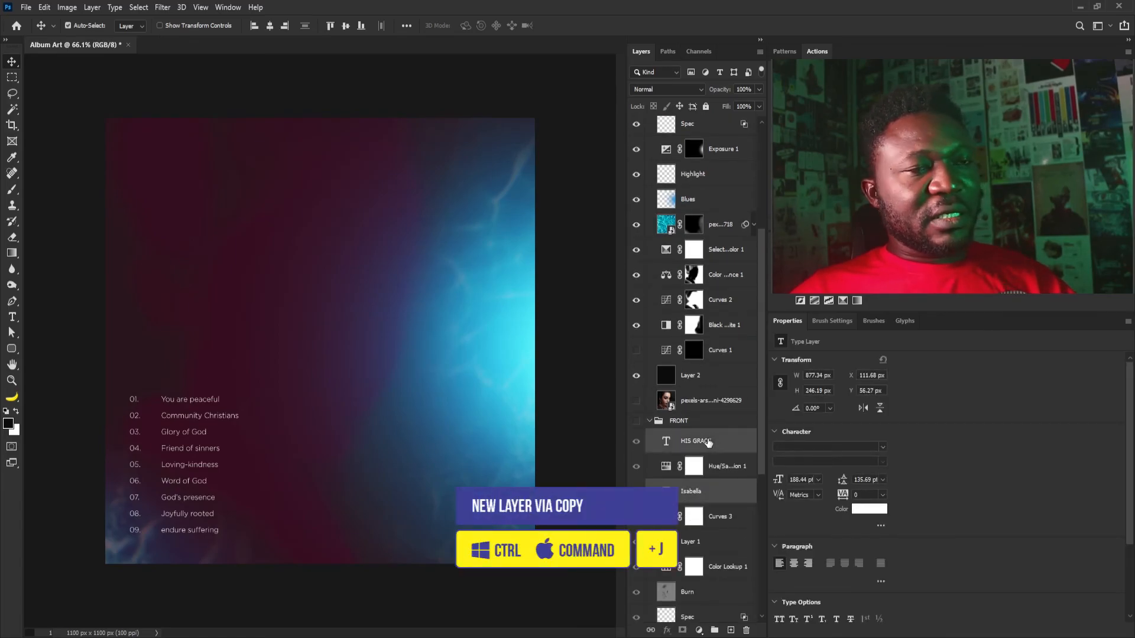
pyautogui.hotkey('ctrl', 'j')
pyautogui.moveTo(712, 465); pyautogui.dragTo(696, 131)
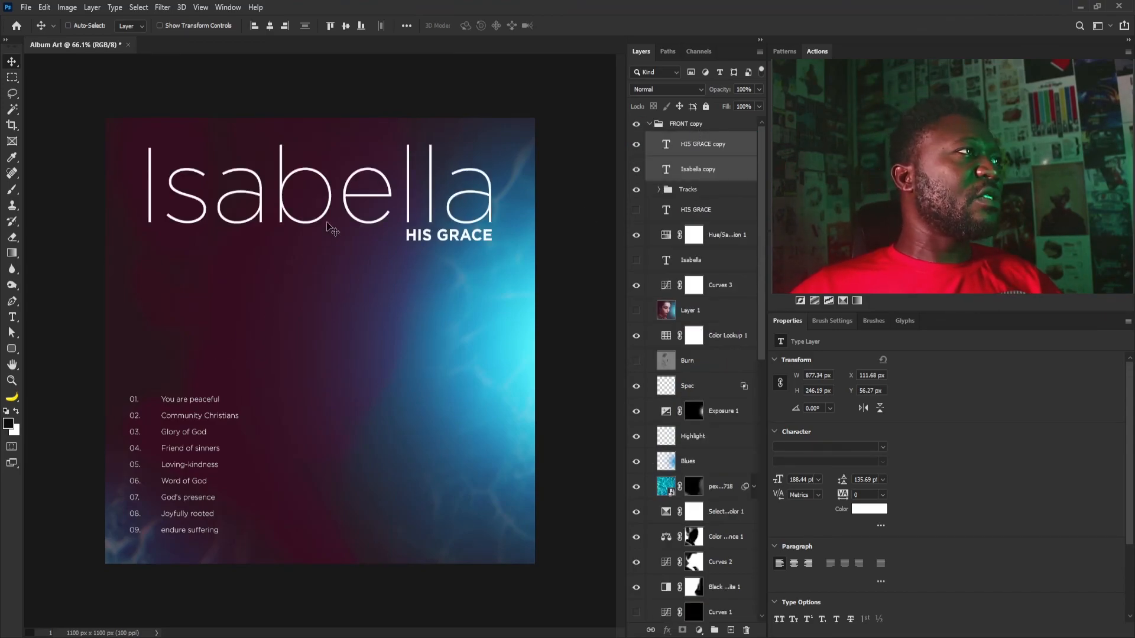
# Move the copied Isabella and HIS GRACE texts left so their left edge lines up with the track numbers.
pyautogui.moveTo(323, 225); pyautogui.dragTo(361, 233)
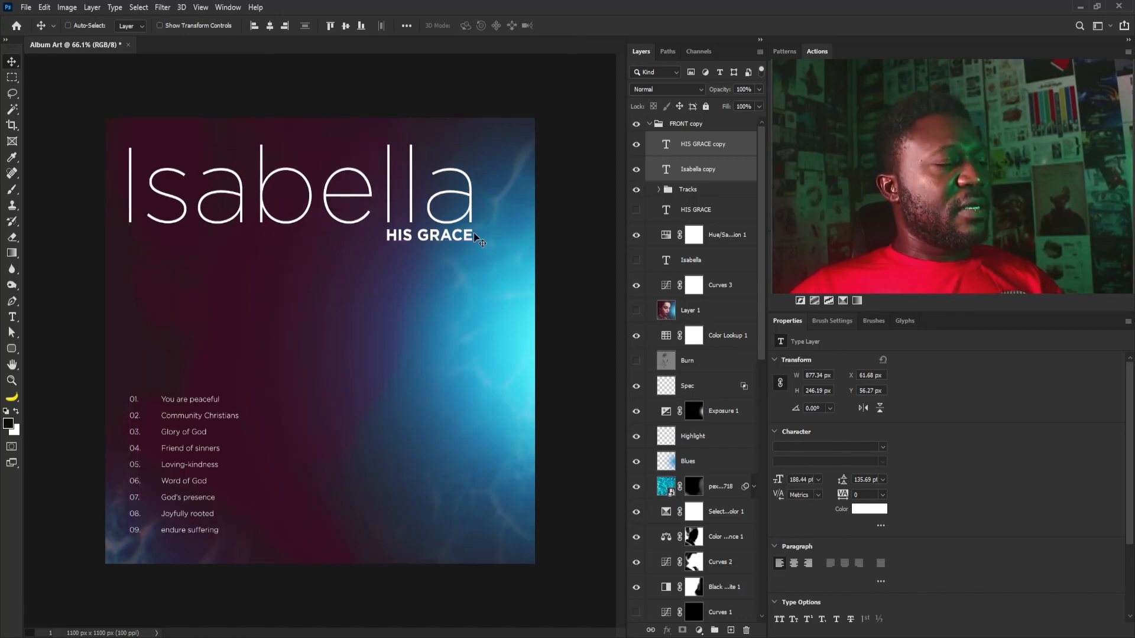
pyautogui.moveTo(459, 202); pyautogui.dragTo(438, 230)
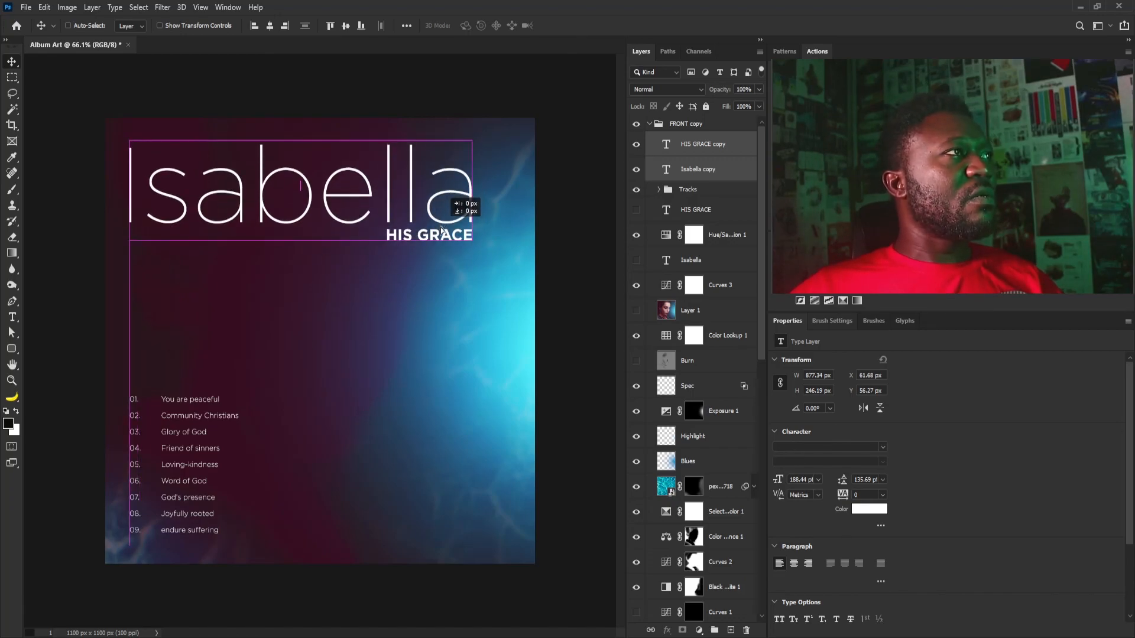